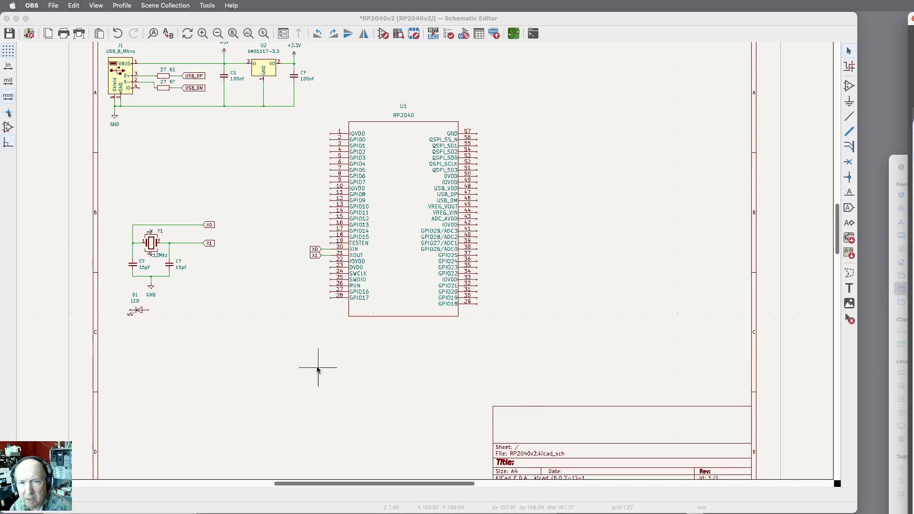
Step: Duplicate the USB_DP and USB_DM labels and place the copies beside RP2040 pins 47 and 46
{"action": "scroll", "coordinate": [408, 342], "scroll_direction": "up", "scroll_amount": 2}
{"action": "scroll", "coordinate": [590, 367], "scroll_direction": "down", "scroll_amount": 5}
{"action": "scroll", "coordinate": [590, 368], "scroll_direction": "up", "scroll_amount": 5}
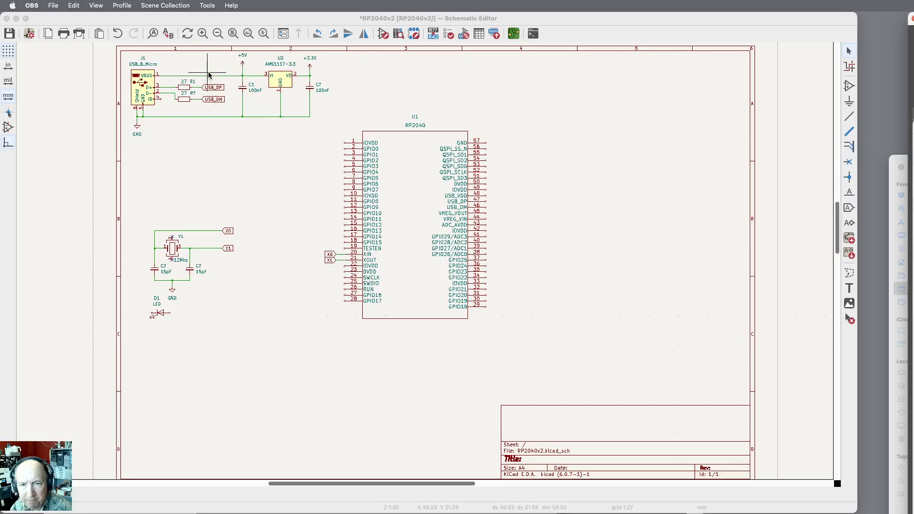
{"action": "scroll", "coordinate": [195, 79], "scroll_direction": "up", "scroll_amount": 4}
{"action": "scroll", "coordinate": [195, 79], "scroll_direction": "down", "scroll_amount": 1}
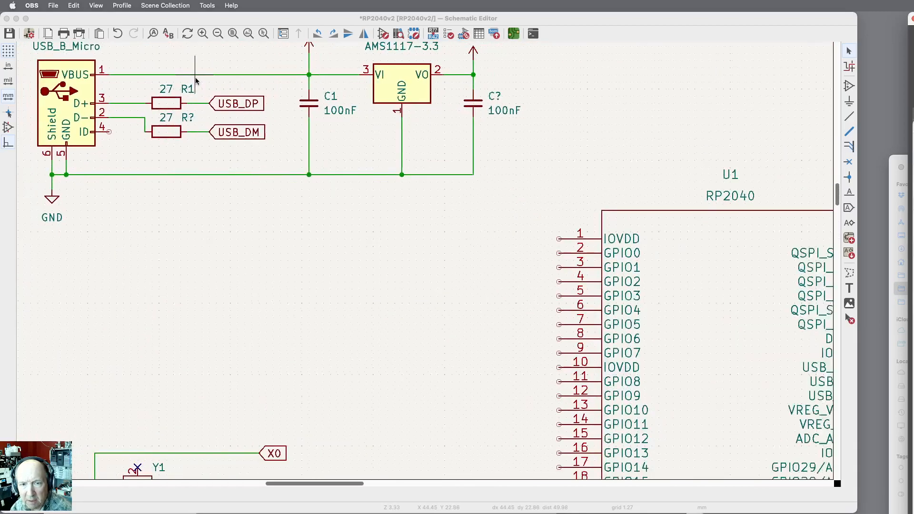
{"action": "scroll", "coordinate": [196, 81], "scroll_direction": "down", "scroll_amount": 1}
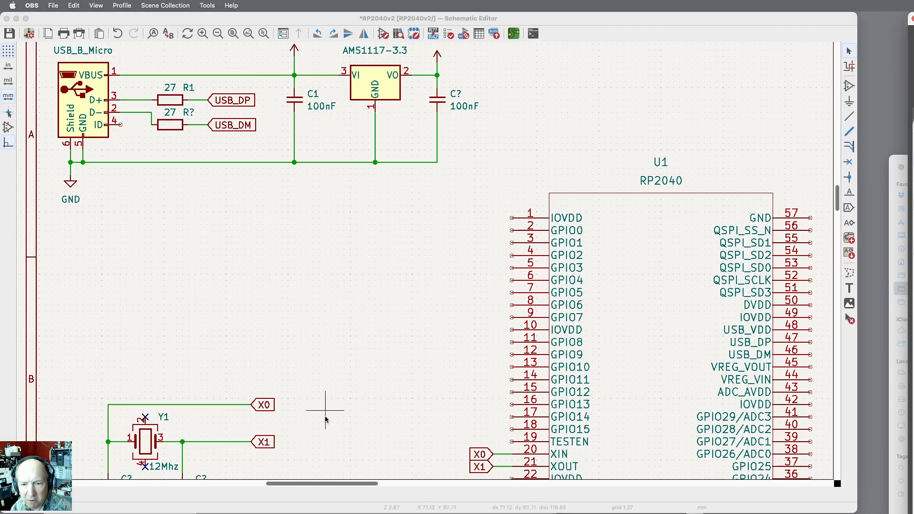
{"action": "left_click_drag", "start_coordinate": [343, 485], "coordinate": [366, 486]}
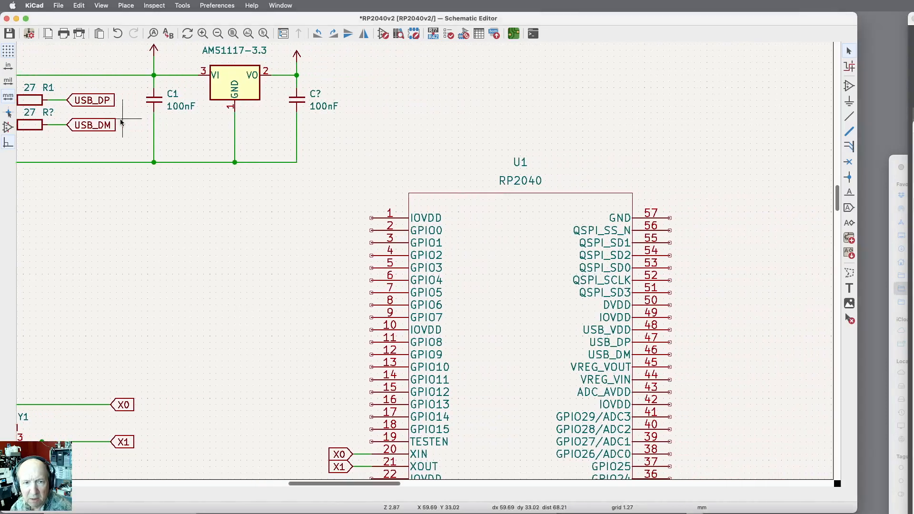
{"action": "left_click", "coordinate": [91, 103]}
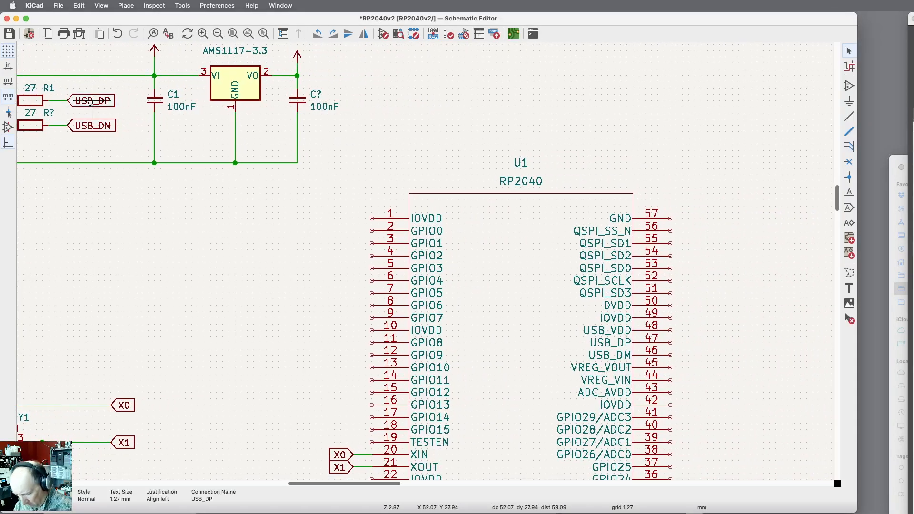
{"action": "key", "text": "super+d"}
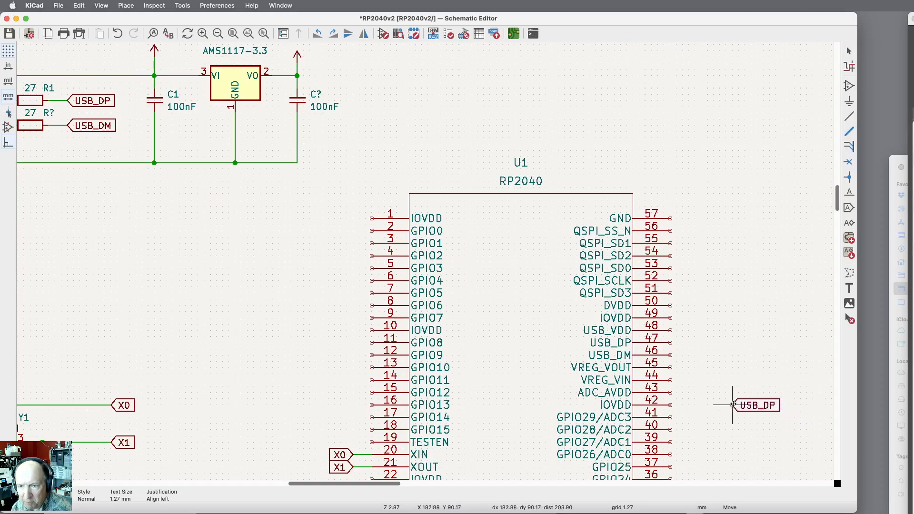
{"action": "left_click", "coordinate": [684, 342]}
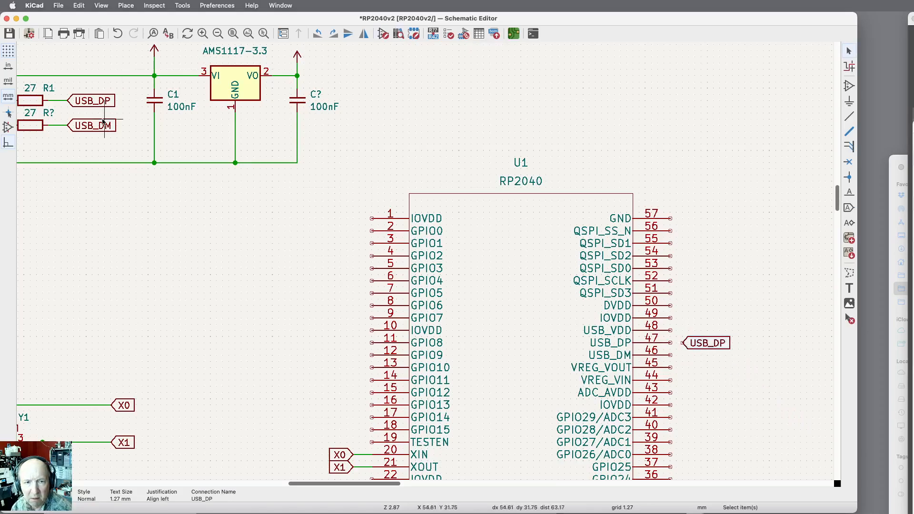
{"action": "key", "text": "super+d"}
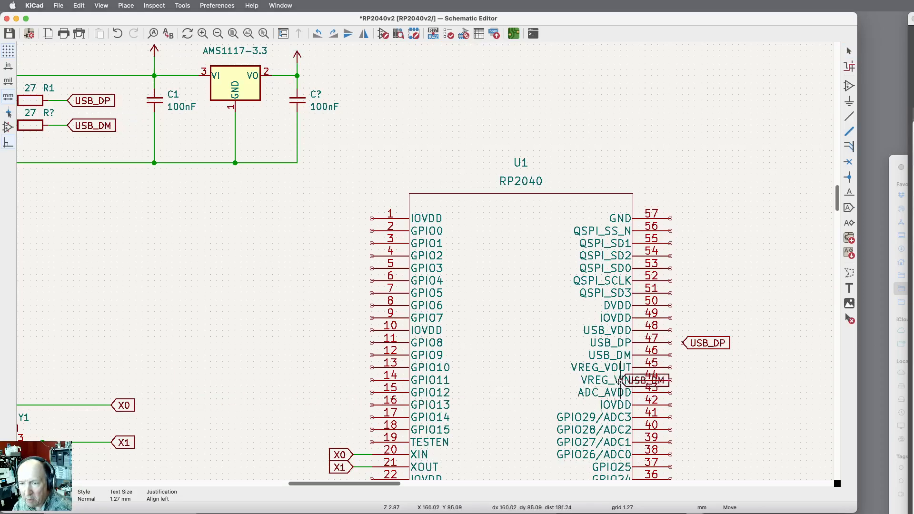
{"action": "left_click", "coordinate": [683, 356]}
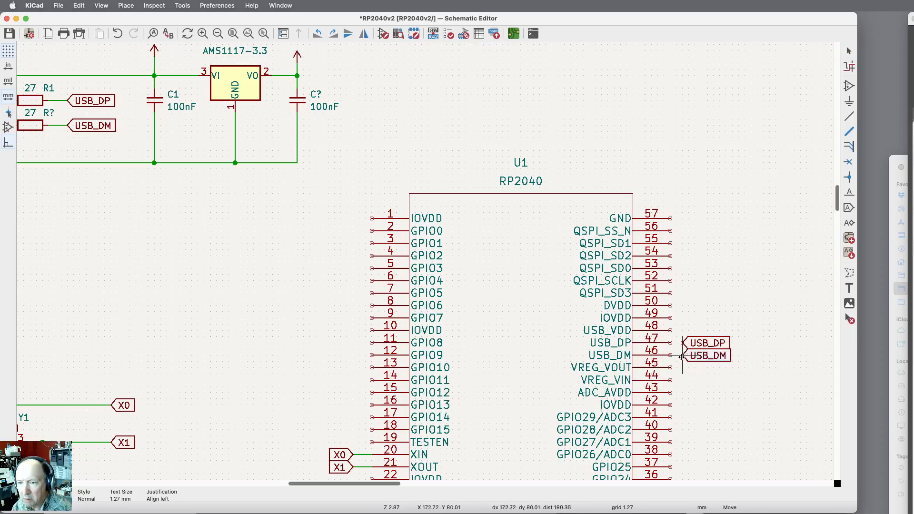
Step: Wire the USB_DP and USB_DM labels to RP2040 pins 47 and 46
{"action": "left_click", "coordinate": [849, 118]}
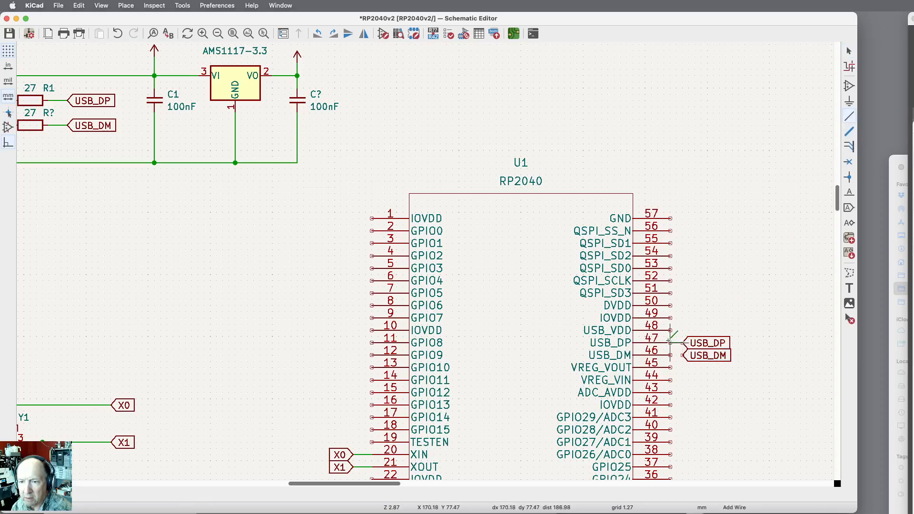
{"action": "left_click", "coordinate": [670, 343]}
{"action": "left_click", "coordinate": [682, 355]}
{"action": "left_click", "coordinate": [671, 355]}
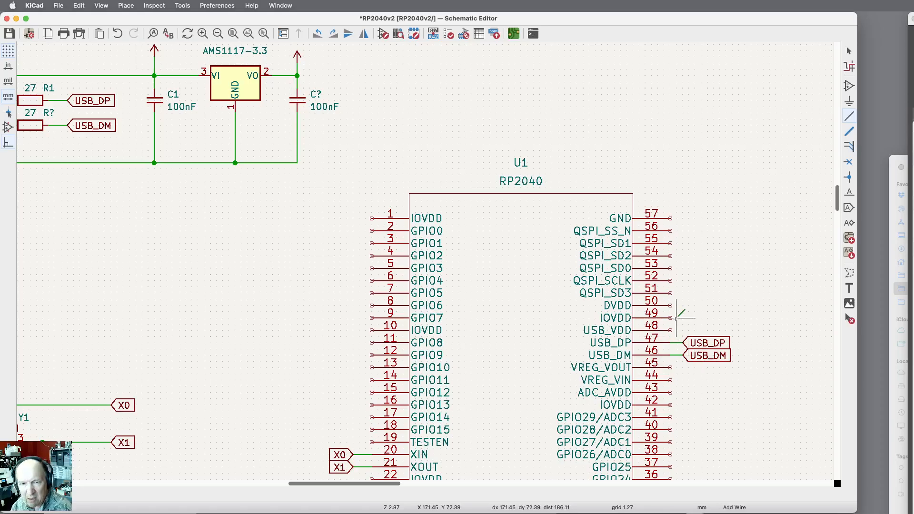
Step: Duplicate the regulator's +3.3V power symbol and place the copy near pin 1 of the RP2040
{"action": "scroll", "coordinate": [713, 227], "scroll_direction": "down", "scroll_amount": 1}
{"action": "scroll", "coordinate": [713, 227], "scroll_direction": "down", "scroll_amount": 4}
{"action": "scroll", "coordinate": [704, 245], "scroll_direction": "up", "scroll_amount": 1}
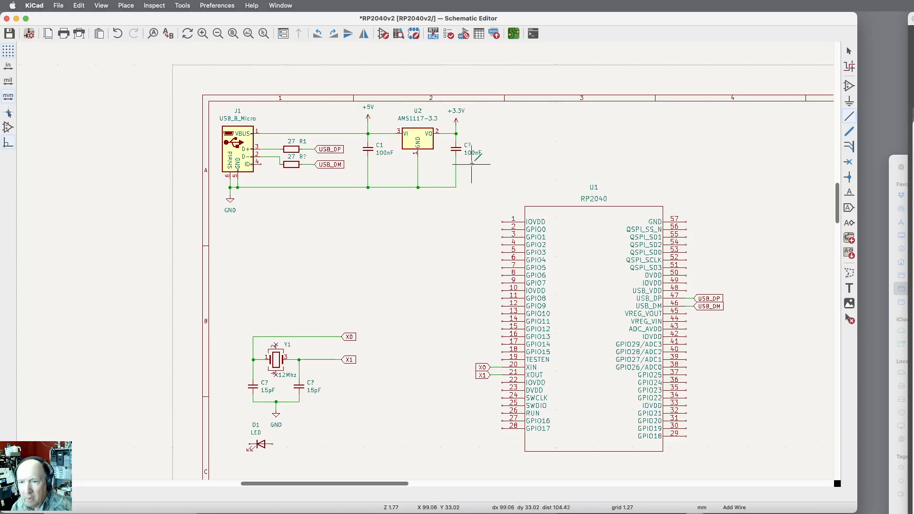
{"action": "scroll", "coordinate": [456, 424], "scroll_direction": "up", "scroll_amount": 4}
{"action": "scroll", "coordinate": [456, 424], "scroll_direction": "down", "scroll_amount": 3}
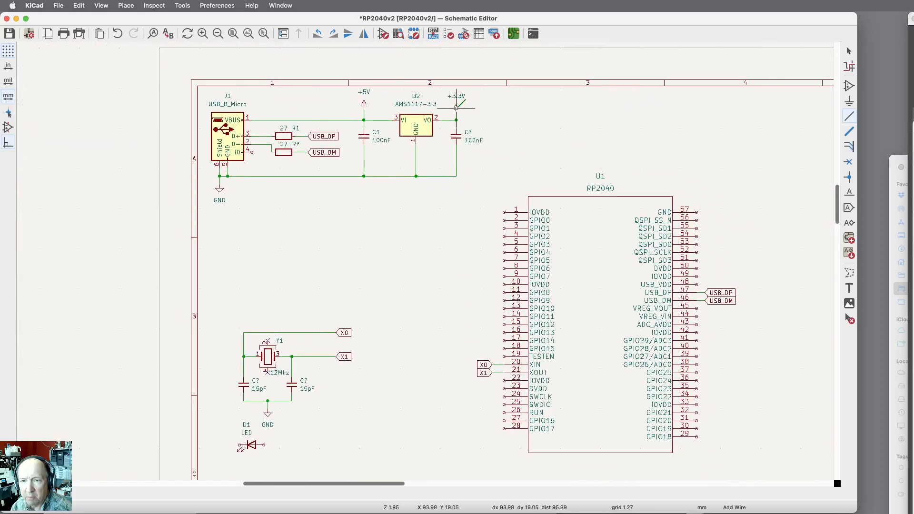
{"action": "key", "text": "super+d"}
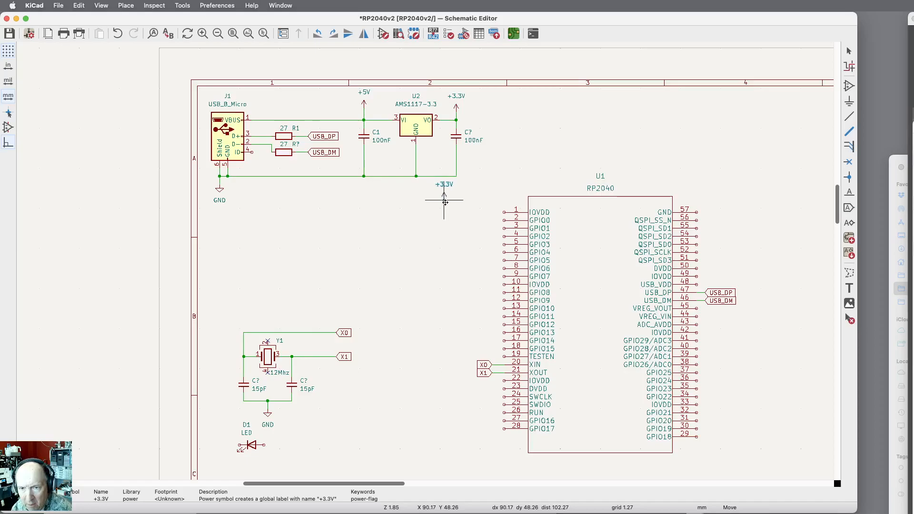
{"action": "left_click", "coordinate": [445, 203]}
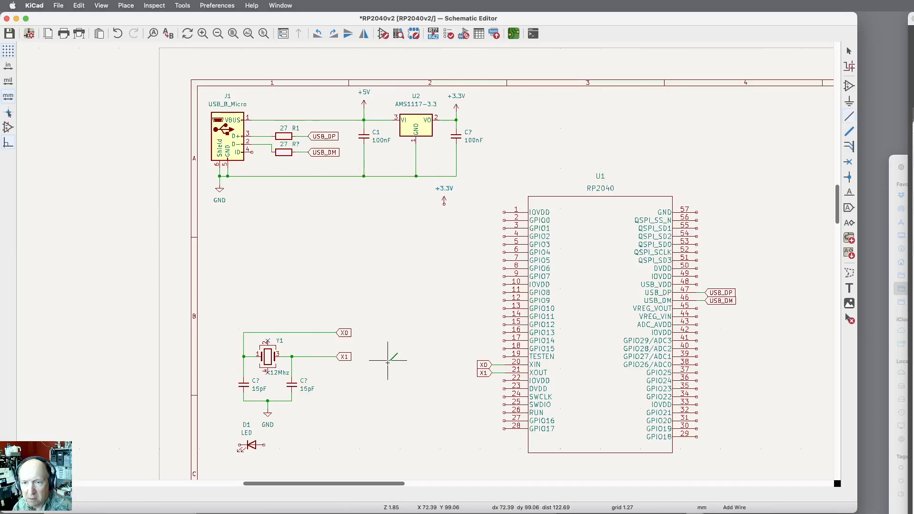
Step: Wire the RP2040's IOVDD pins 1, 22 and 10 to the copied +3.3V symbol
{"action": "scroll", "coordinate": [388, 362], "scroll_direction": "up", "scroll_amount": 3}
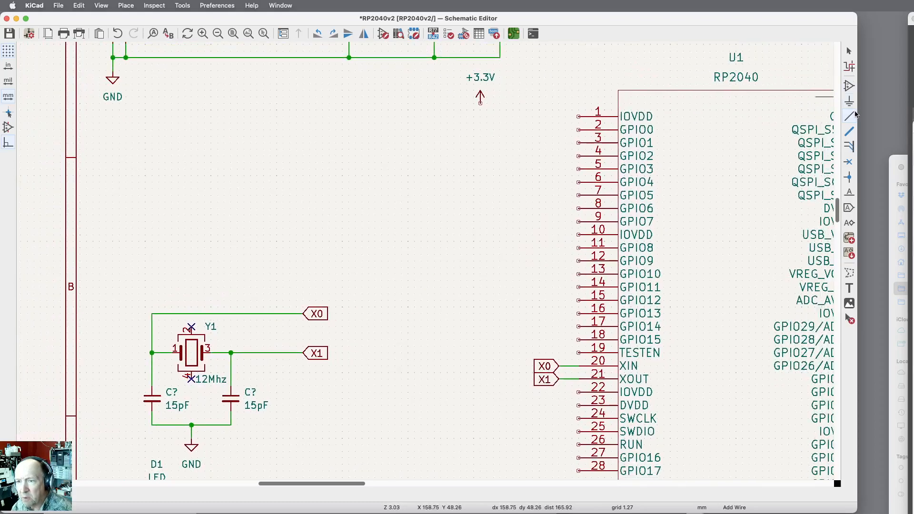
{"action": "left_click", "coordinate": [579, 116]}
{"action": "left_click", "coordinate": [481, 102]}
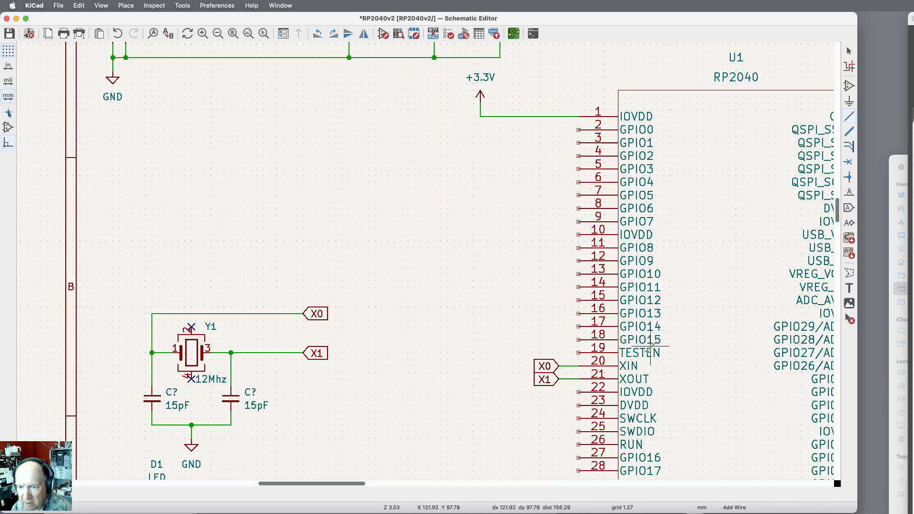
{"action": "left_click", "coordinate": [580, 392]}
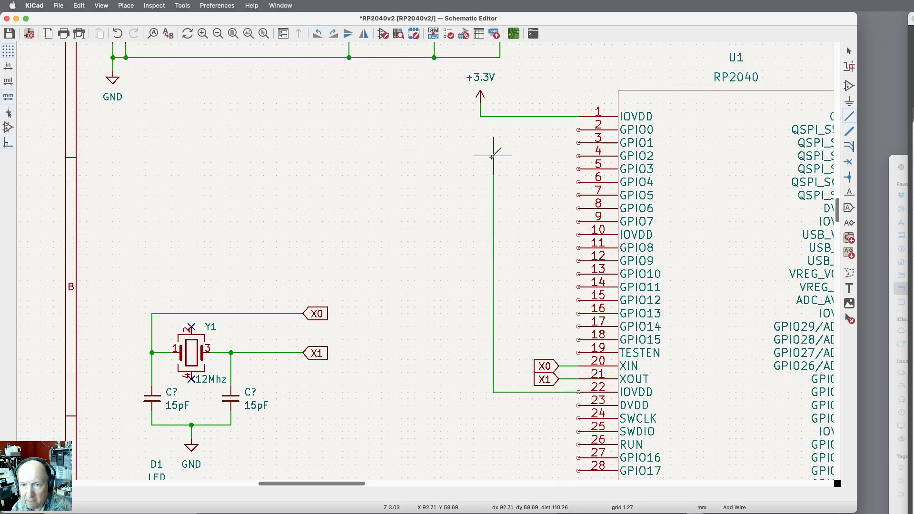
{"action": "left_click", "coordinate": [481, 117]}
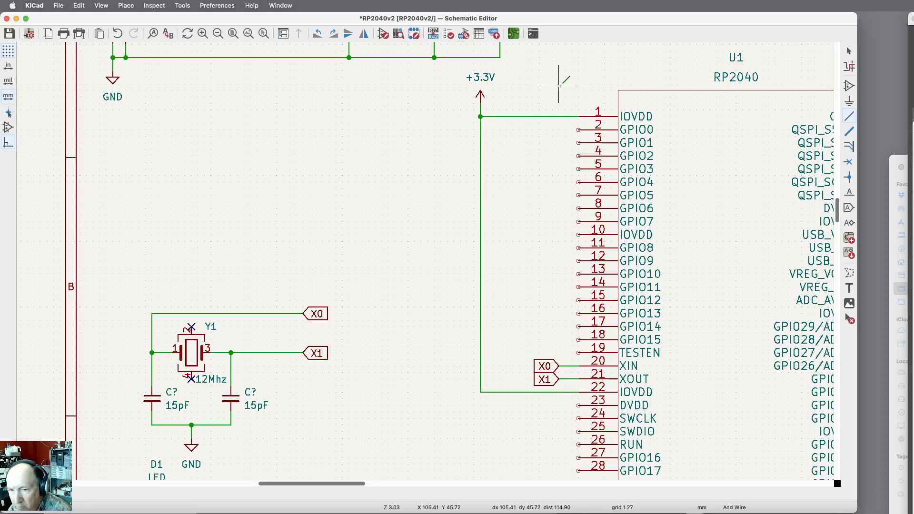
{"action": "left_click", "coordinate": [579, 235]}
{"action": "left_click", "coordinate": [481, 234]}
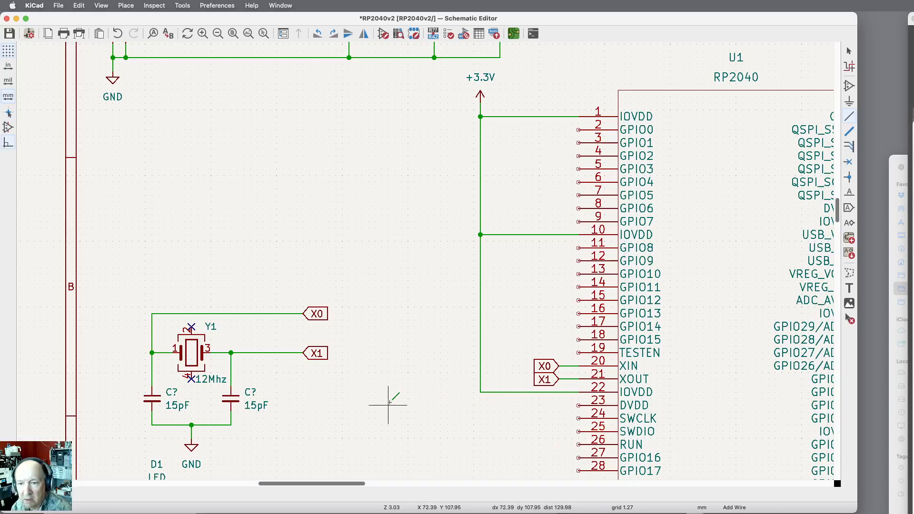
Step: Duplicate the 27 ohm resistor on the USB_DM line and place the copy beside the RP2040's RUN pin
{"action": "scroll", "coordinate": [427, 399], "scroll_direction": "up", "scroll_amount": 5}
{"action": "scroll", "coordinate": [428, 399], "scroll_direction": "down", "scroll_amount": 6}
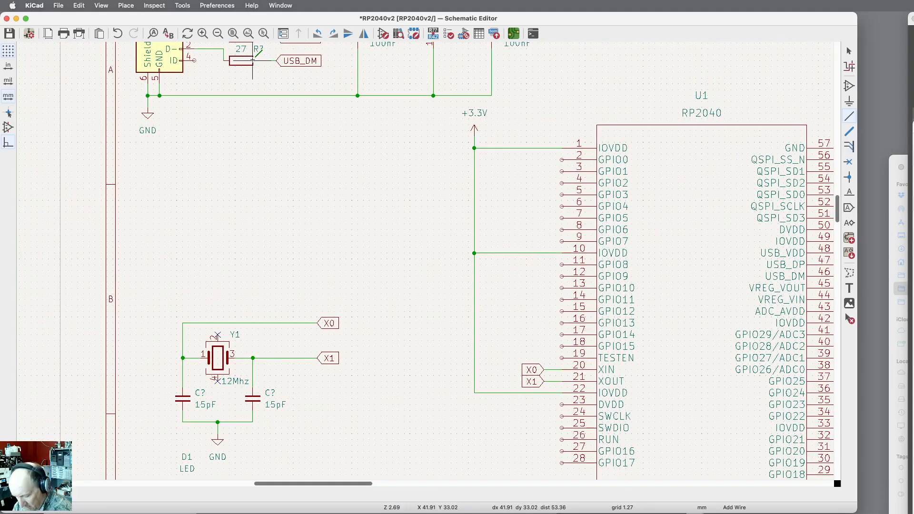
{"action": "key", "text": "super+d"}
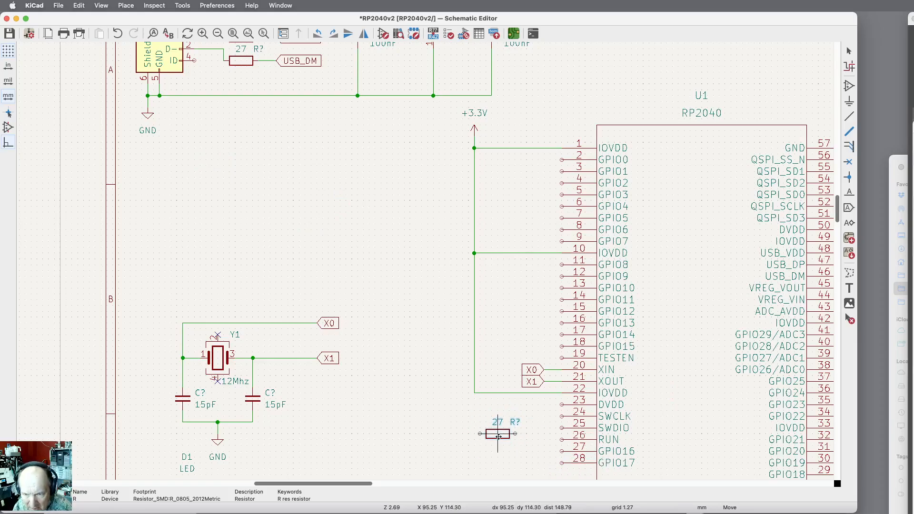
{"action": "left_click", "coordinate": [501, 437]}
{"action": "key", "text": "w"}
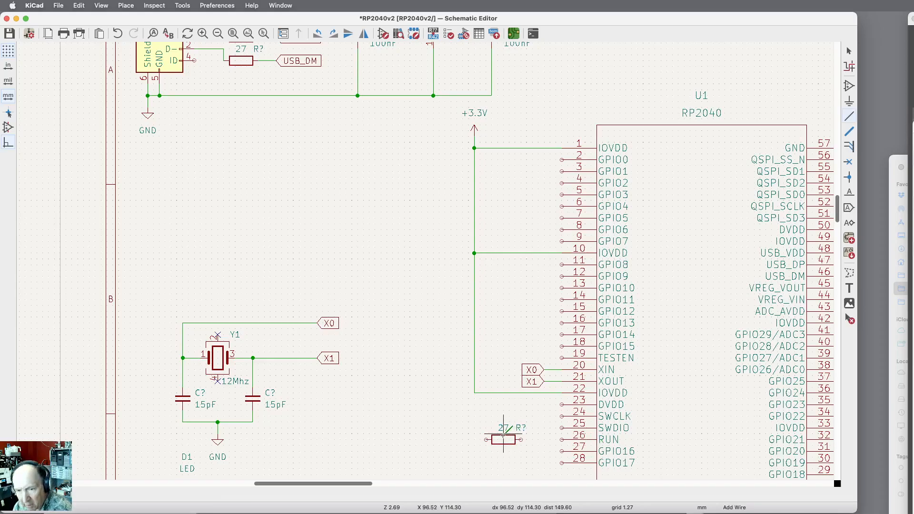
Step: Set the value of the resistor beside the RUN pin to 10K
{"action": "key", "text": "e"}
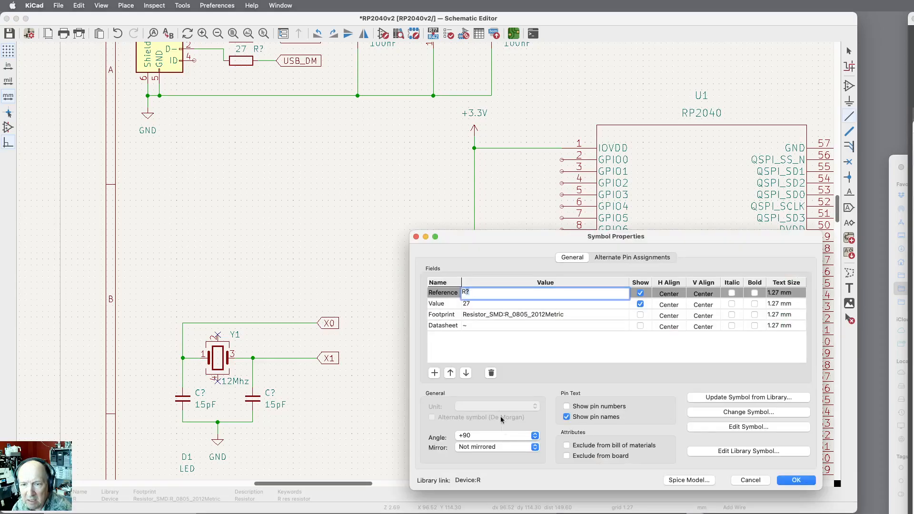
{"action": "left_click", "coordinate": [482, 305]}
{"action": "type", "text": "10K"}
{"action": "key", "text": "Return"}
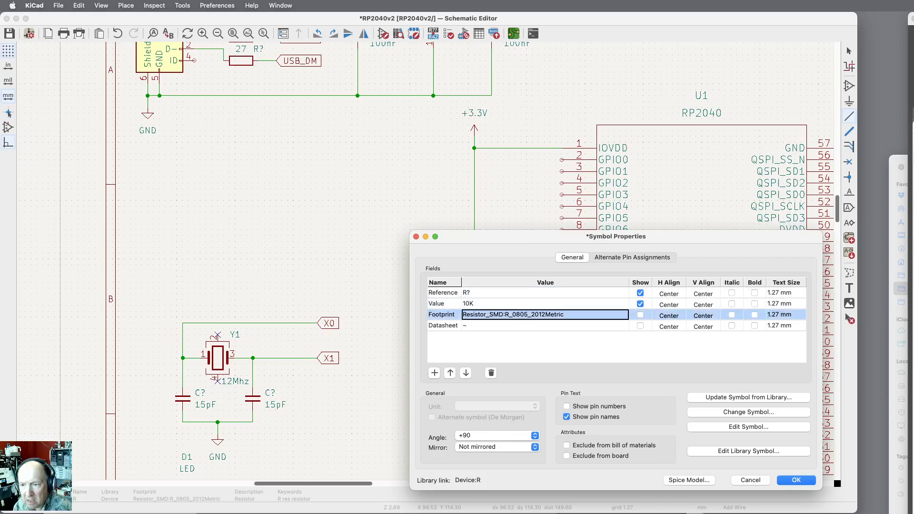
{"action": "left_click", "coordinate": [796, 480]}
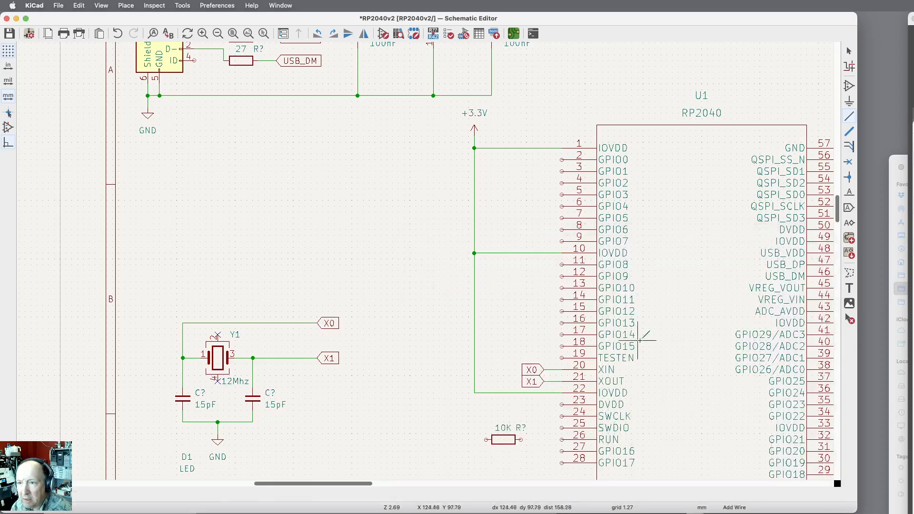
Step: Wire the 10K resistor between RUN pin 26 and the +3.3V line at IOVDD pin 22
{"action": "left_click", "coordinate": [562, 439]}
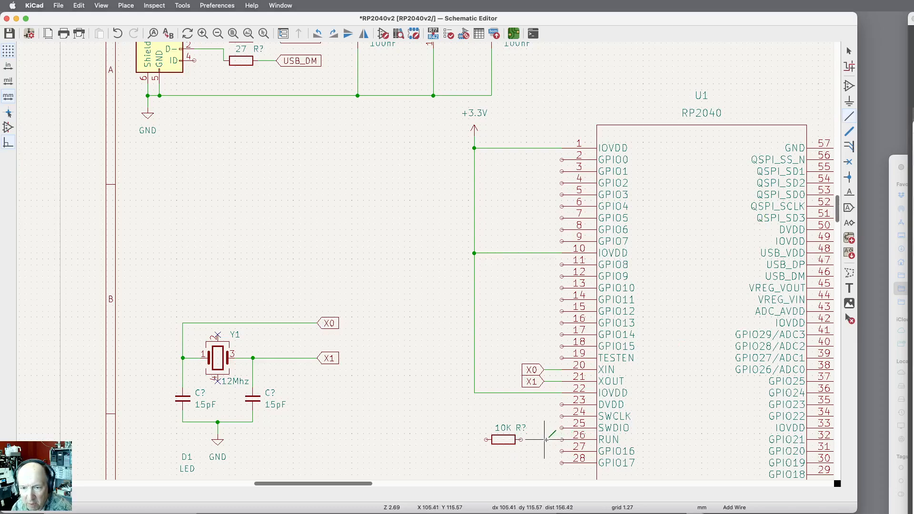
{"action": "left_click", "coordinate": [521, 439]}
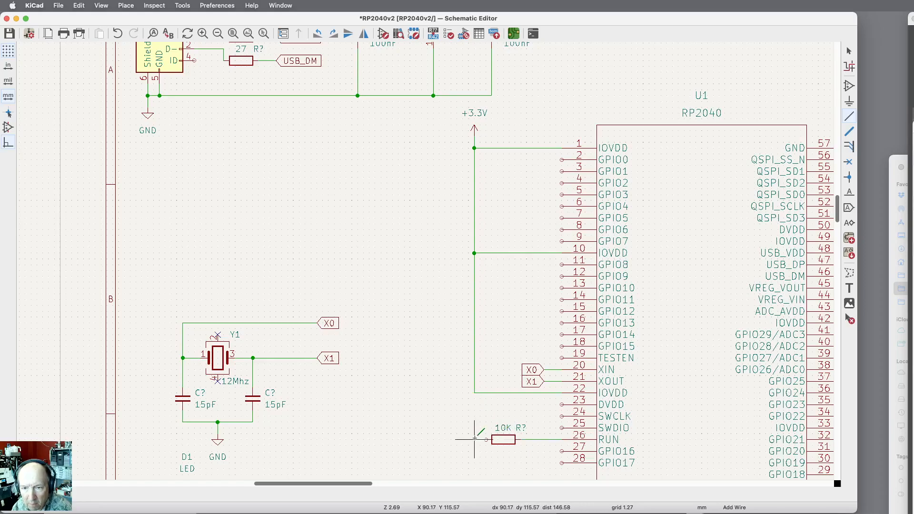
{"action": "left_click", "coordinate": [475, 393]}
{"action": "key", "text": "Escape"}
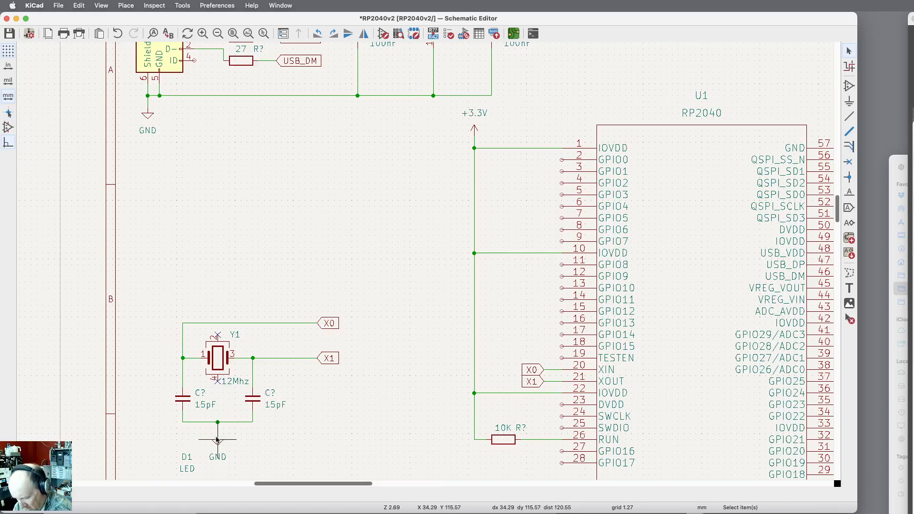
Step: Duplicate the crystal circuit's GND symbol, place the copy near pin 19 and wire it to TESTEN
{"action": "key", "text": "ctrl+d"}
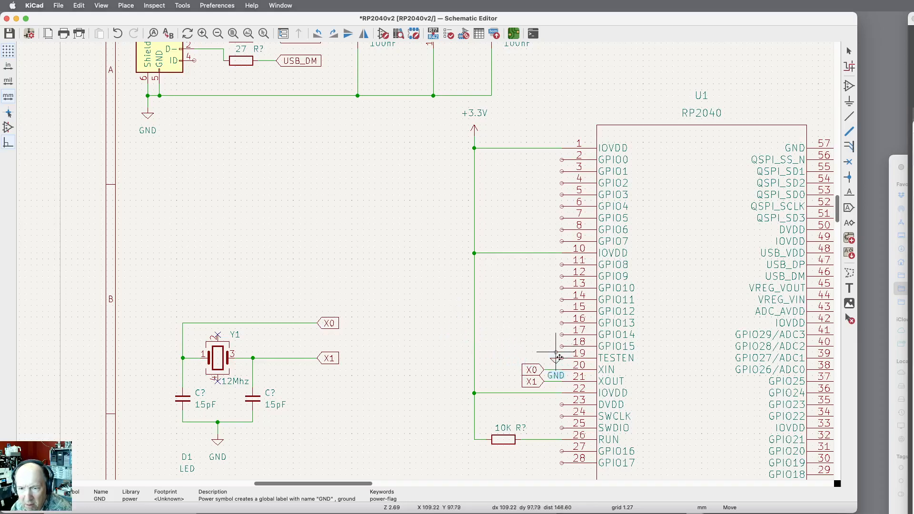
{"action": "left_click", "coordinate": [494, 364]}
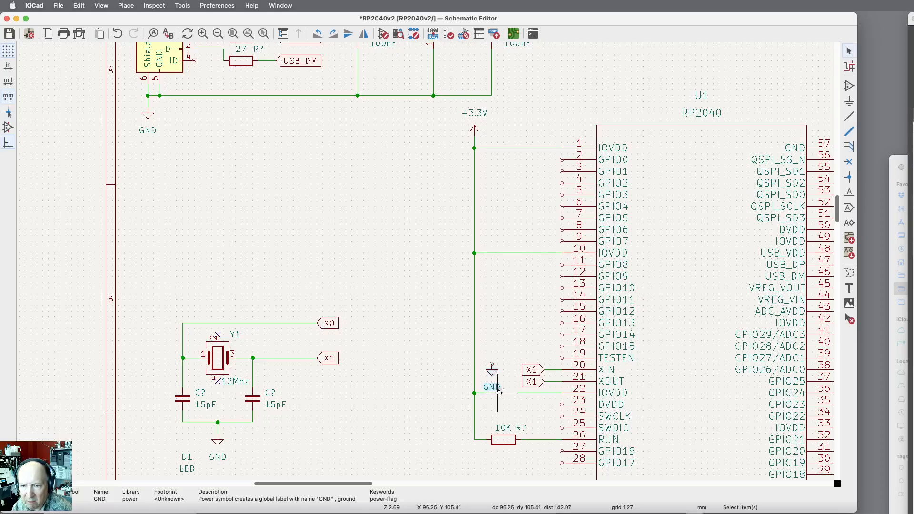
{"action": "left_click", "coordinate": [851, 118]}
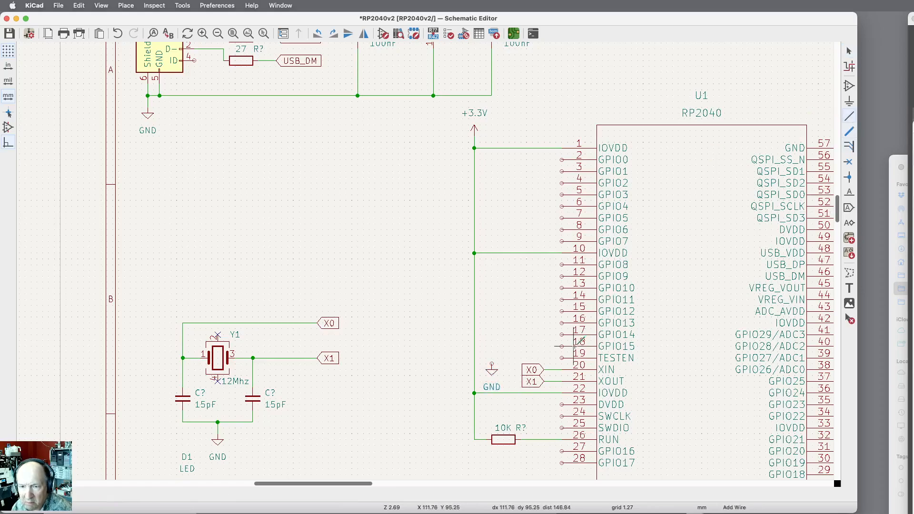
{"action": "left_click", "coordinate": [492, 363]}
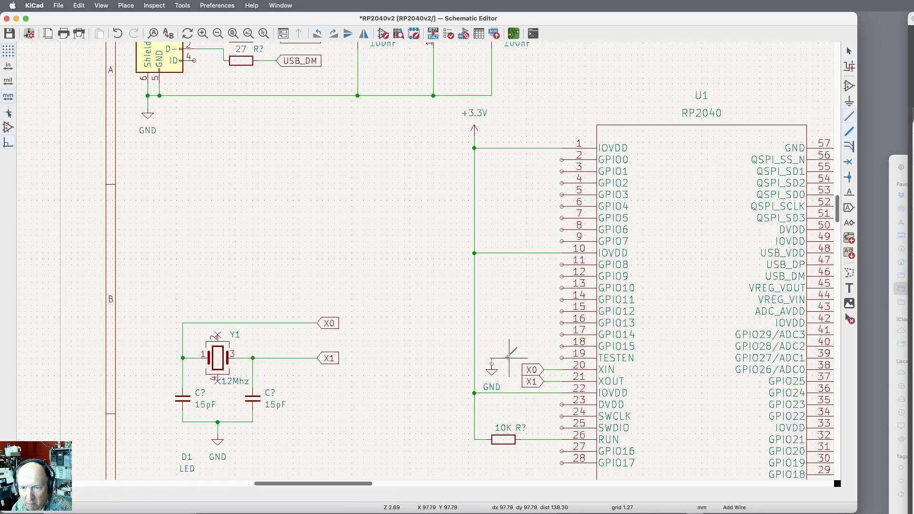
{"action": "left_click", "coordinate": [562, 358]}
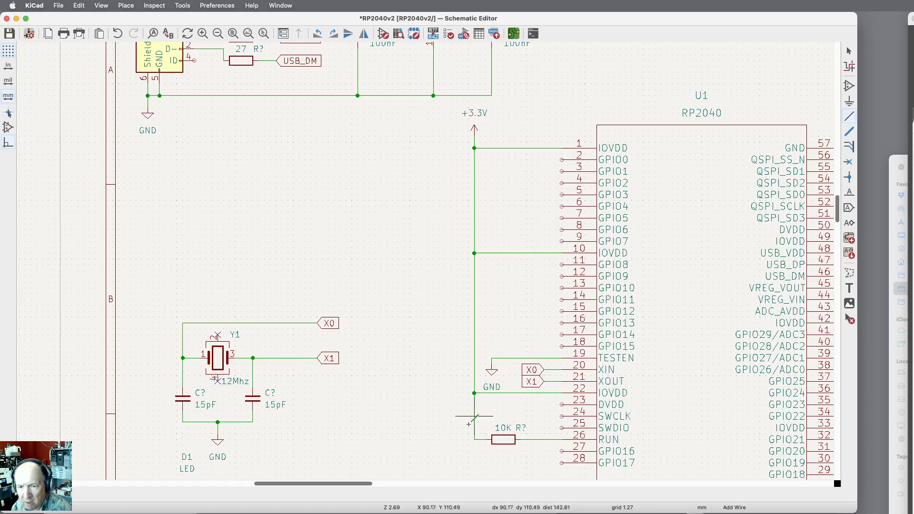
{"action": "left_click_drag", "start_coordinate": [364, 484], "coordinate": [421, 484]}
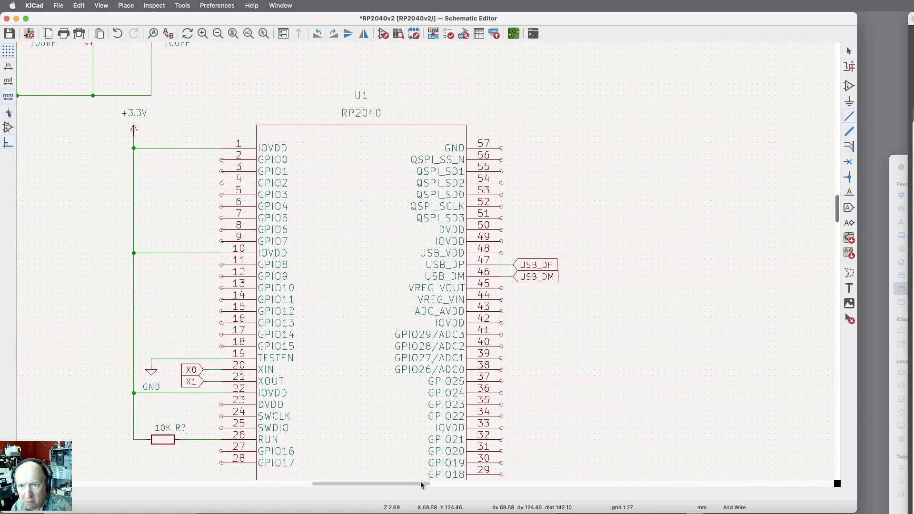
Step: Duplicate the GND symbol at TESTEN, place the copy near the RP2040's pin 57 and wire it to that GND pin
{"action": "scroll", "coordinate": [653, 363], "scroll_direction": "down", "scroll_amount": 3}
{"action": "scroll", "coordinate": [653, 364], "scroll_direction": "up", "scroll_amount": 1}
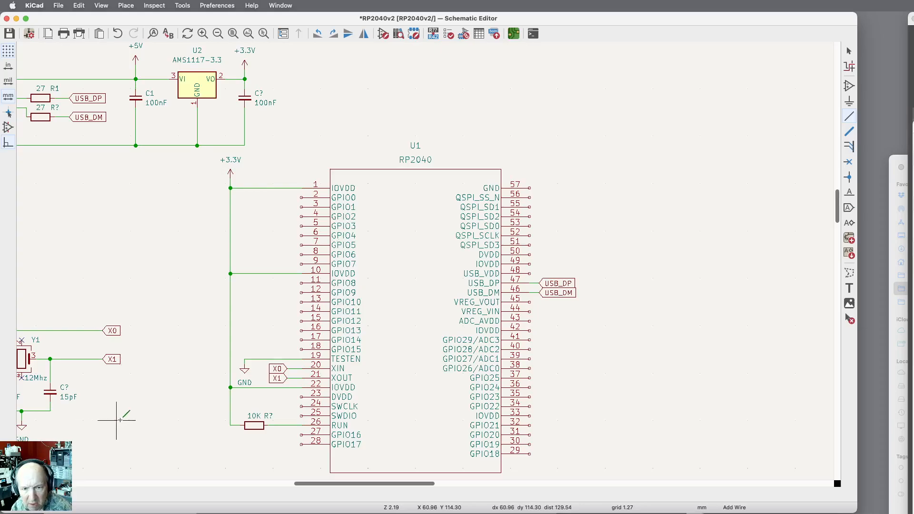
{"action": "left_click", "coordinate": [245, 368]}
{"action": "key", "text": "ctrl+d"}
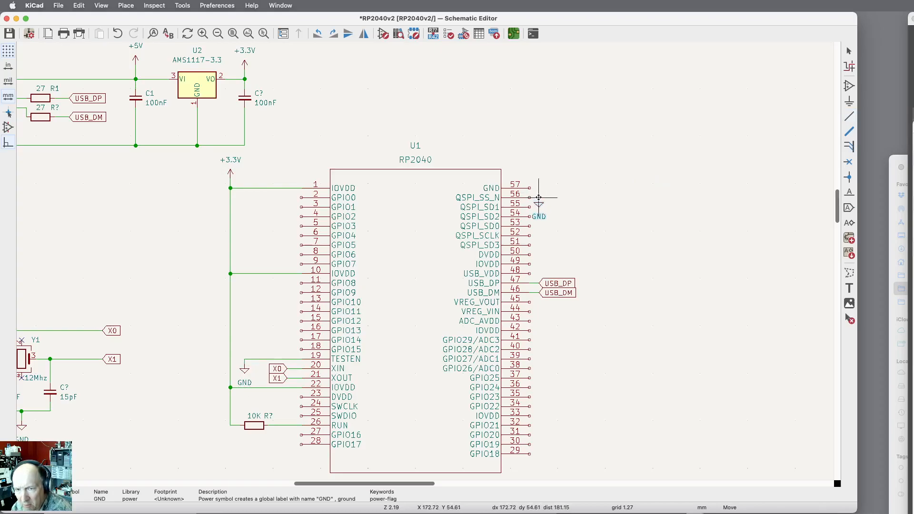
{"action": "left_click", "coordinate": [555, 172]}
{"action": "key", "text": "w"}
{"action": "scroll", "coordinate": [572, 164], "scroll_direction": "up", "scroll_amount": 3}
{"action": "scroll", "coordinate": [572, 164], "scroll_direction": "up", "scroll_amount": 2}
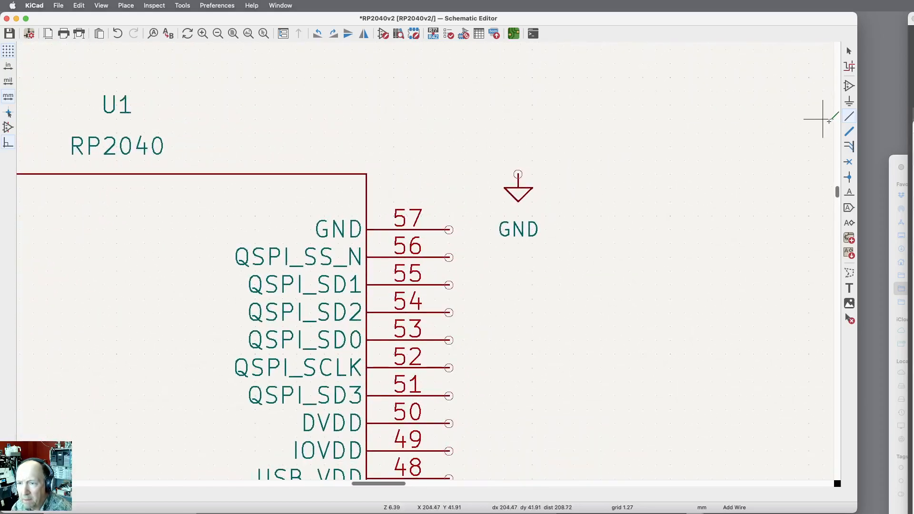
{"action": "left_click", "coordinate": [518, 174]}
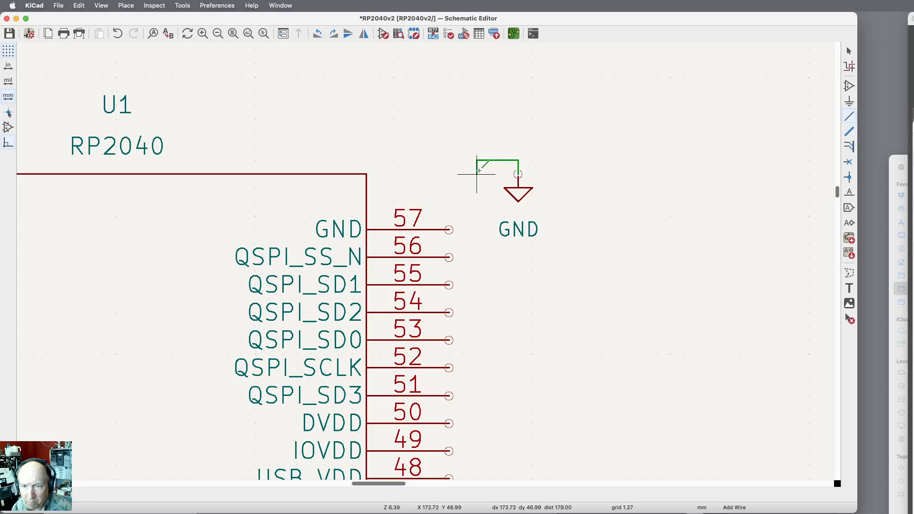
{"action": "left_click", "coordinate": [449, 230]}
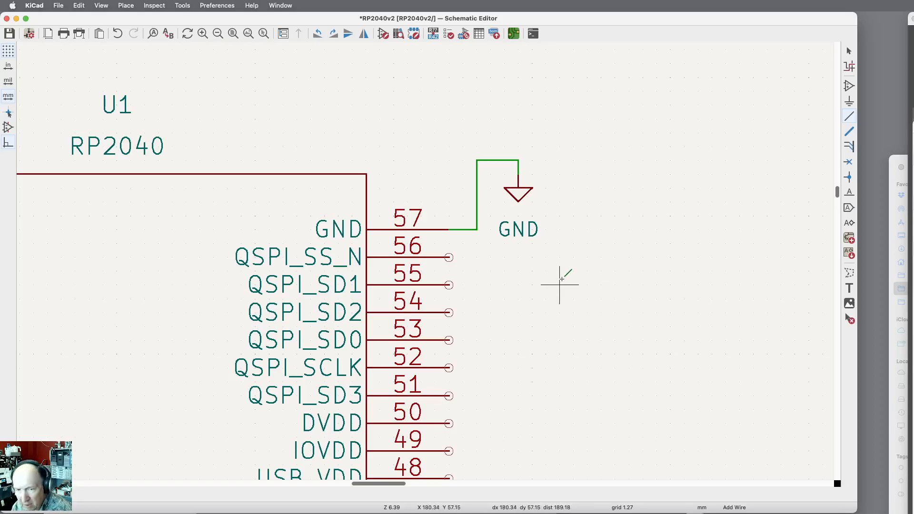
Step: Wire the RP2040's DVDD pin 50 to VREG_VOUT pin 45, routing around the USB_DP and USB_DM labels
{"action": "scroll", "coordinate": [558, 276], "scroll_direction": "down", "scroll_amount": 3}
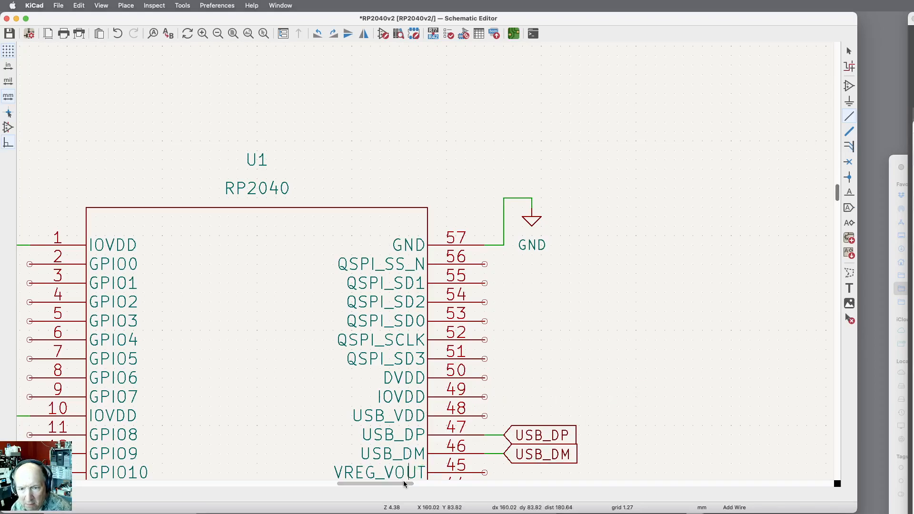
{"action": "left_click_drag", "start_coordinate": [402, 482], "coordinate": [382, 483]}
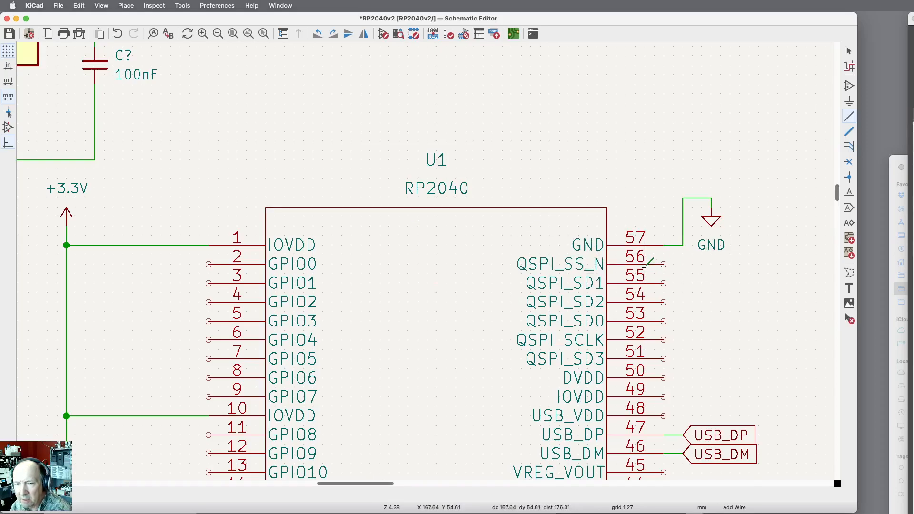
{"action": "scroll", "coordinate": [645, 266], "scroll_direction": "down", "scroll_amount": 2}
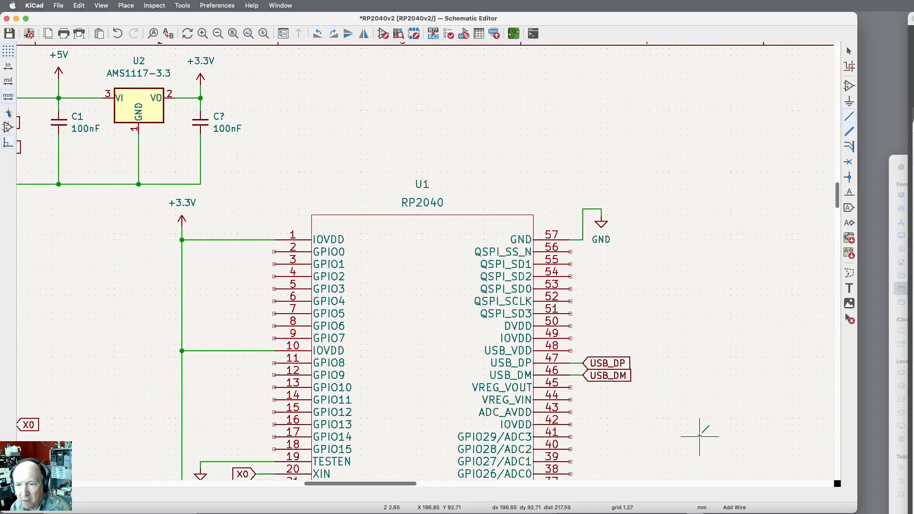
{"action": "scroll", "coordinate": [700, 438], "scroll_direction": "up", "scroll_amount": 4}
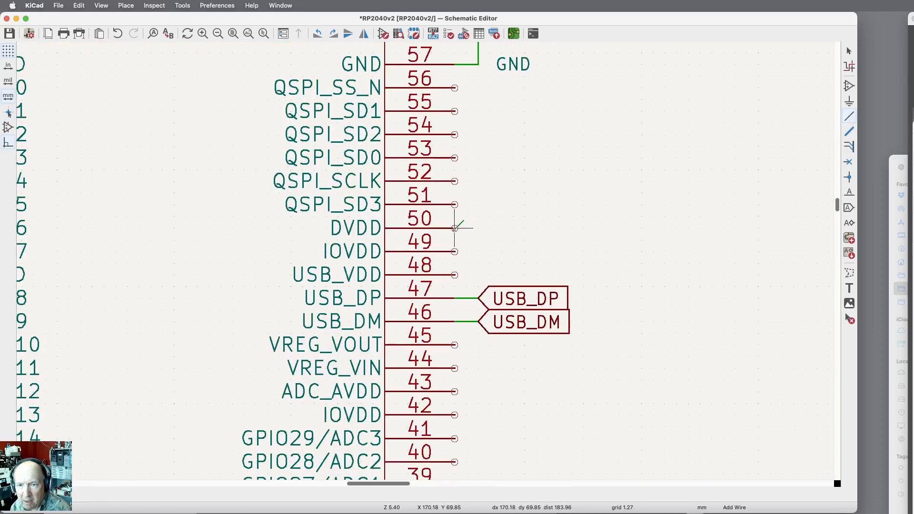
{"action": "left_click", "coordinate": [467, 229]}
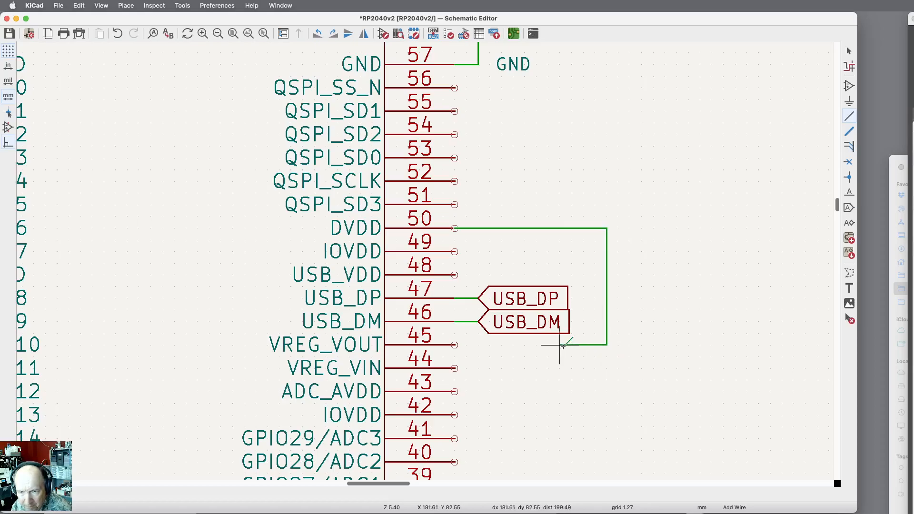
{"action": "left_click", "coordinate": [456, 345]}
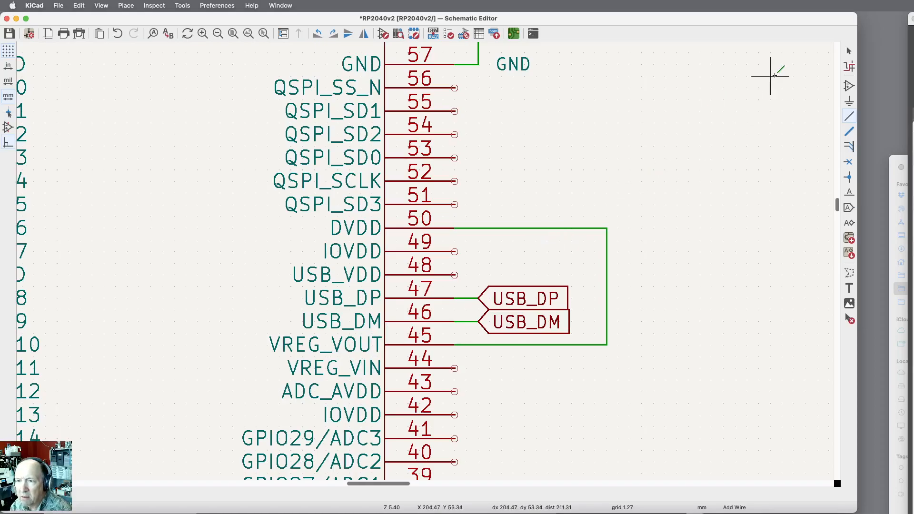
Step: Place a +1V1 power symbol above the corner of the DVDD to VREG_VOUT wire and connect it to that wire
{"action": "left_click", "coordinate": [850, 102]}
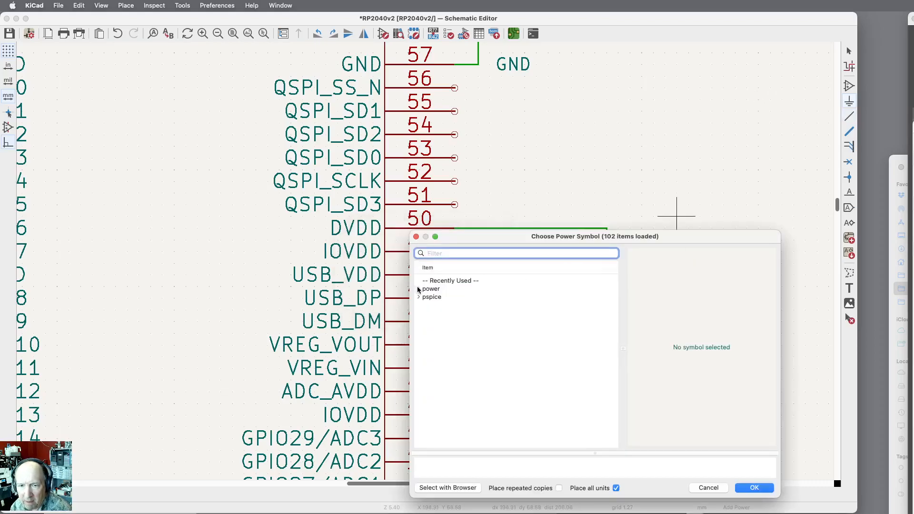
{"action": "left_click", "coordinate": [418, 289]}
{"action": "left_click", "coordinate": [433, 307]}
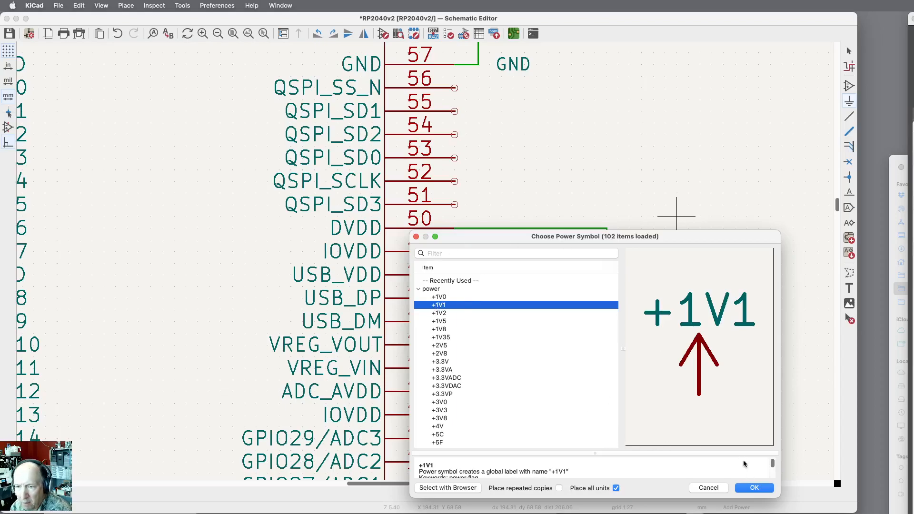
{"action": "left_click", "coordinate": [755, 488]}
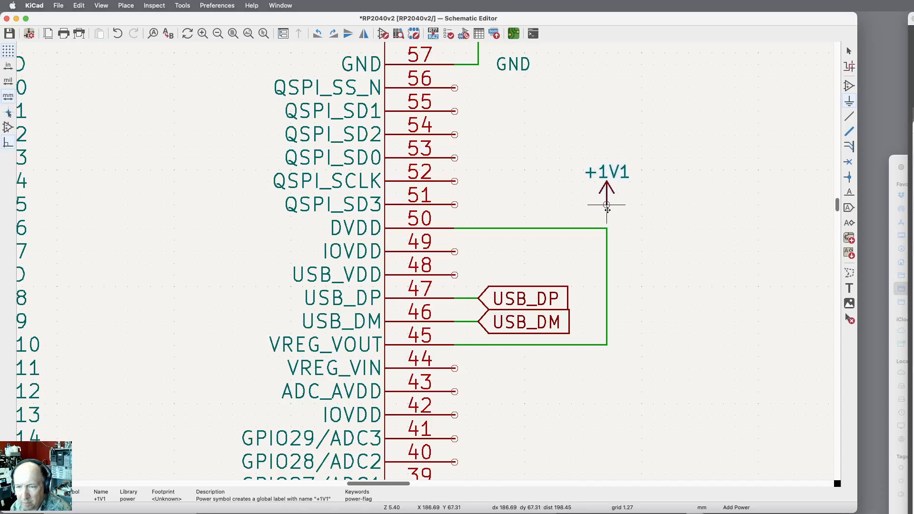
{"action": "left_click", "coordinate": [606, 205]}
{"action": "left_click", "coordinate": [849, 116]}
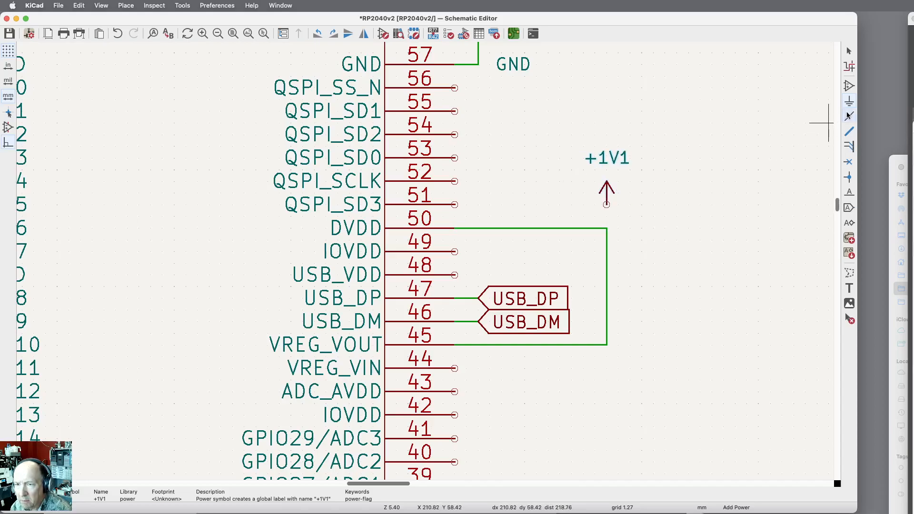
{"action": "left_click", "coordinate": [607, 229]}
{"action": "left_click", "coordinate": [607, 205]}
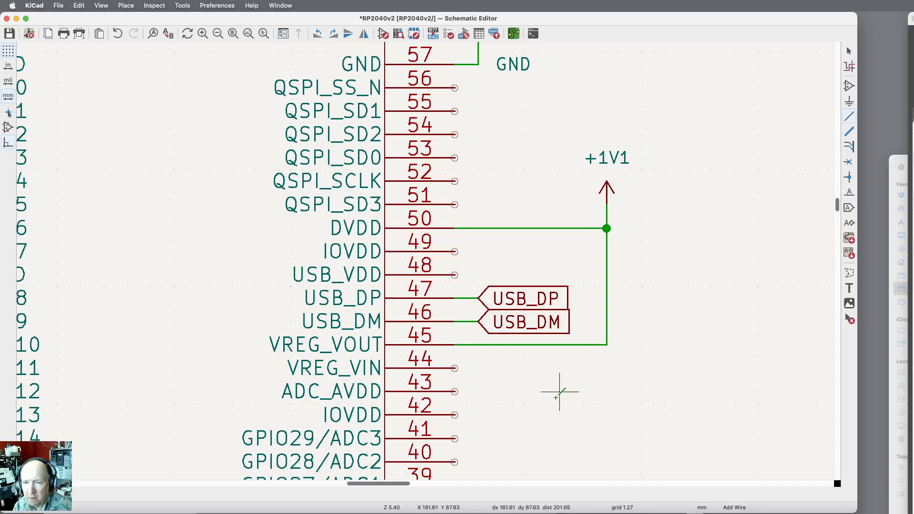
Step: Duplicate the +1V1 symbol, place the copy beside the 3.3 V line near pin 22 and wire it to DVDD pin 23
{"action": "mouse_move", "coordinate": [397, 484]}
{"action": "left_mouse_down"}
{"action": "mouse_move", "coordinate": [363, 484]}
{"action": "mouse_move", "coordinate": [386, 481]}
{"action": "left_mouse_up"}
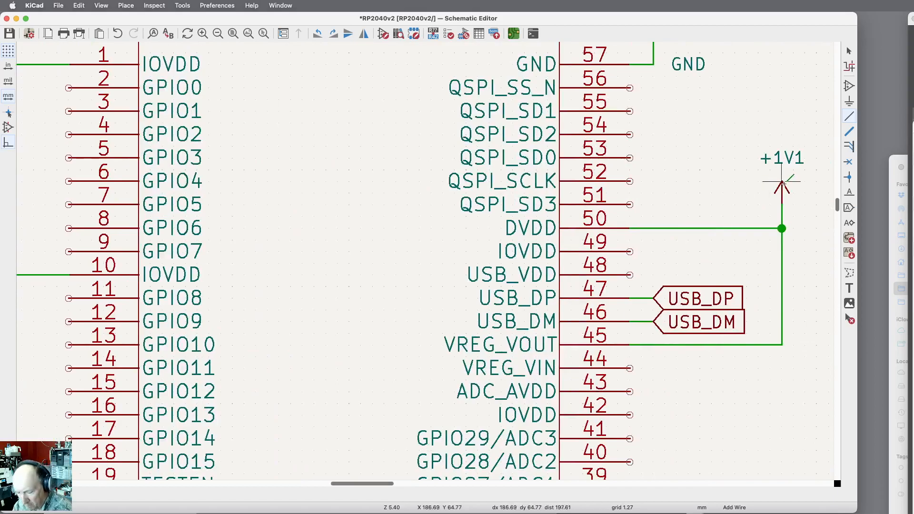
{"action": "key", "text": "super+d"}
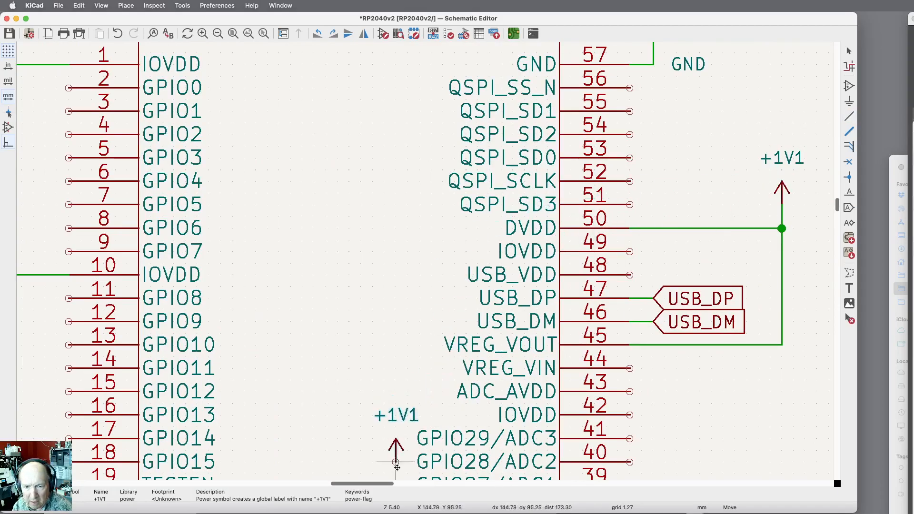
{"action": "left_click_drag", "start_coordinate": [378, 484], "coordinate": [345, 484]}
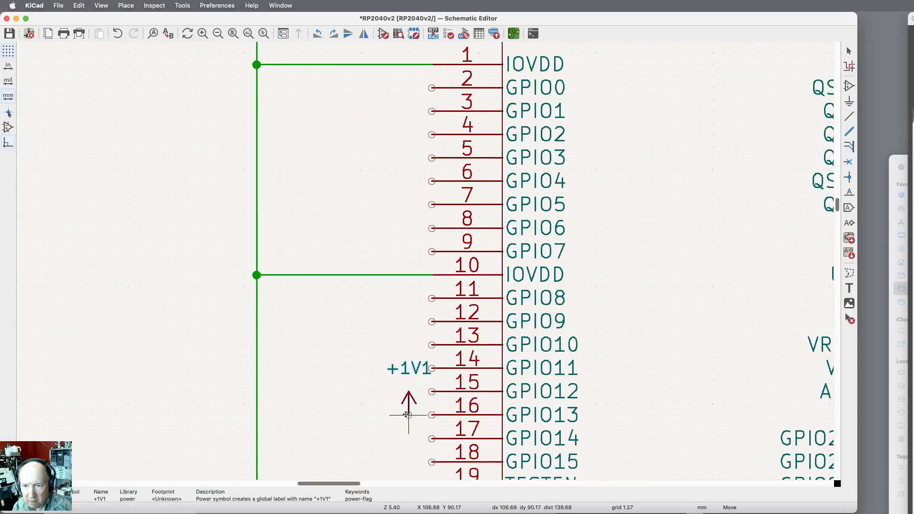
{"action": "left_click_drag", "start_coordinate": [838, 209], "coordinate": [839, 225]}
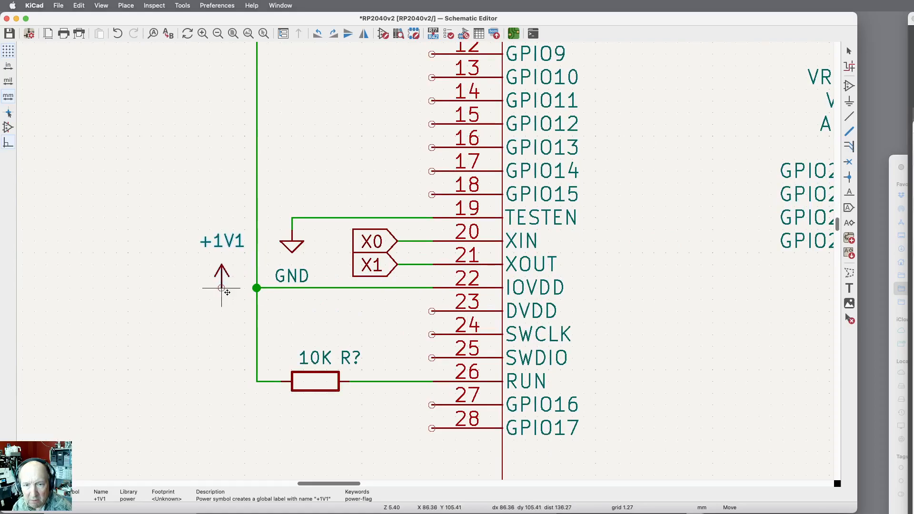
{"action": "left_click", "coordinate": [226, 292]}
{"action": "left_click", "coordinate": [850, 117]}
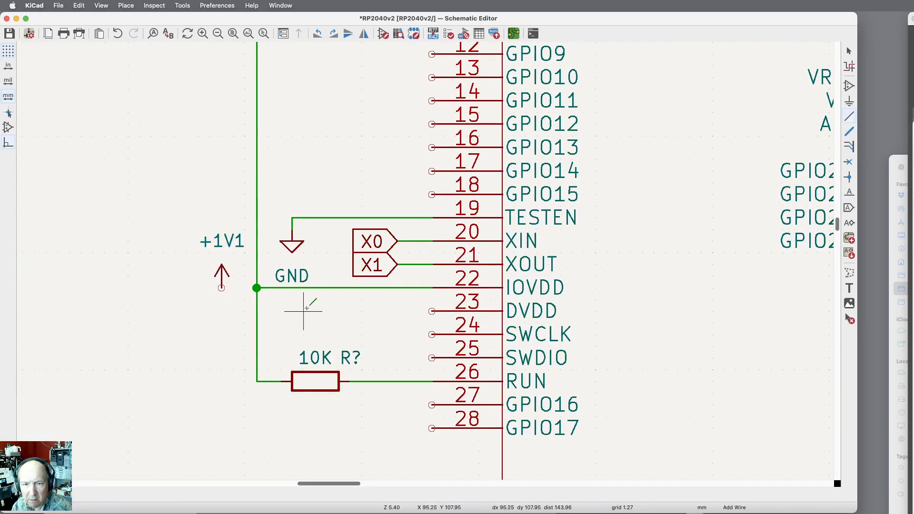
{"action": "left_click", "coordinate": [222, 289]}
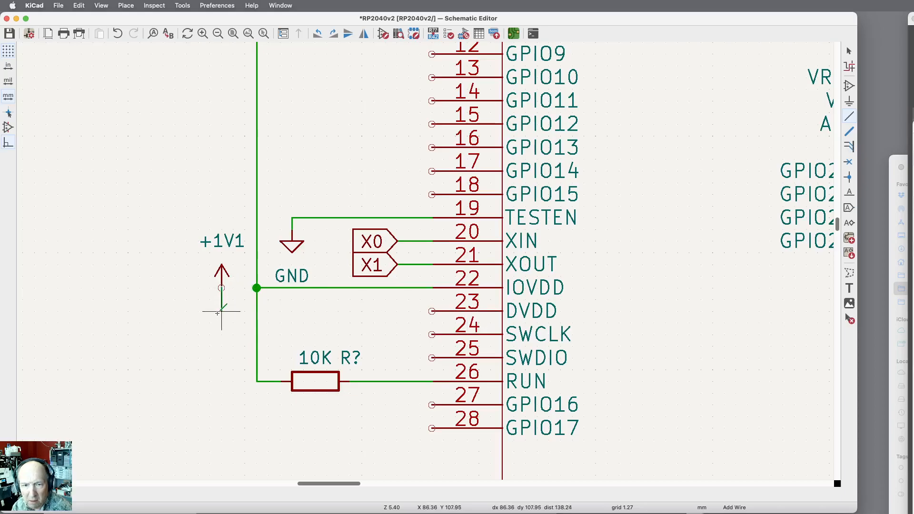
{"action": "left_click", "coordinate": [431, 311]}
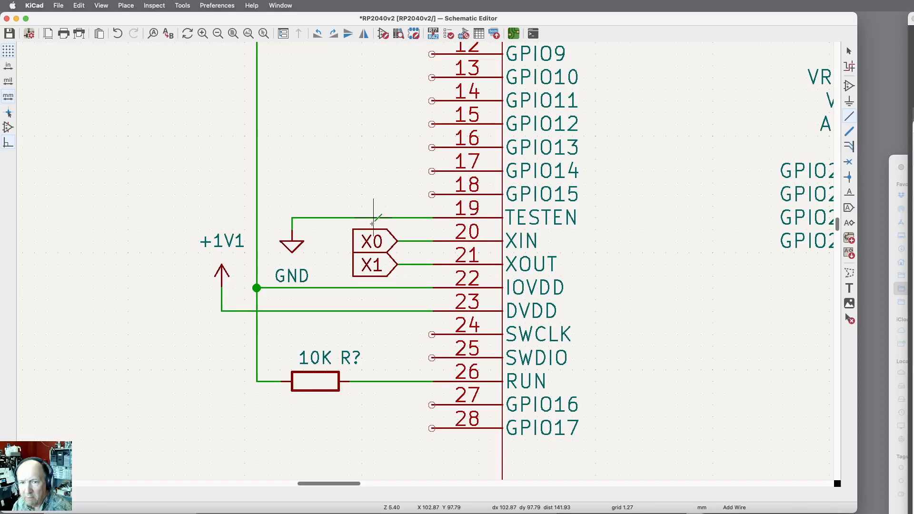
Step: Duplicate the 100nF capacitor at the AMS1117-3.3 output and place the copy beside the +1V1 line at DVDD pin 50
{"action": "left_click_drag", "start_coordinate": [328, 484], "coordinate": [381, 484]}
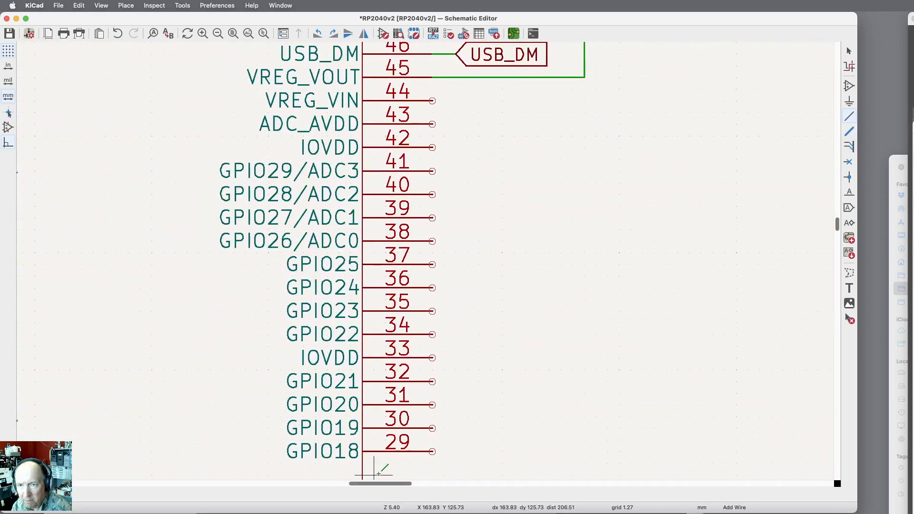
{"action": "left_click_drag", "start_coordinate": [837, 226], "coordinate": [837, 206]}
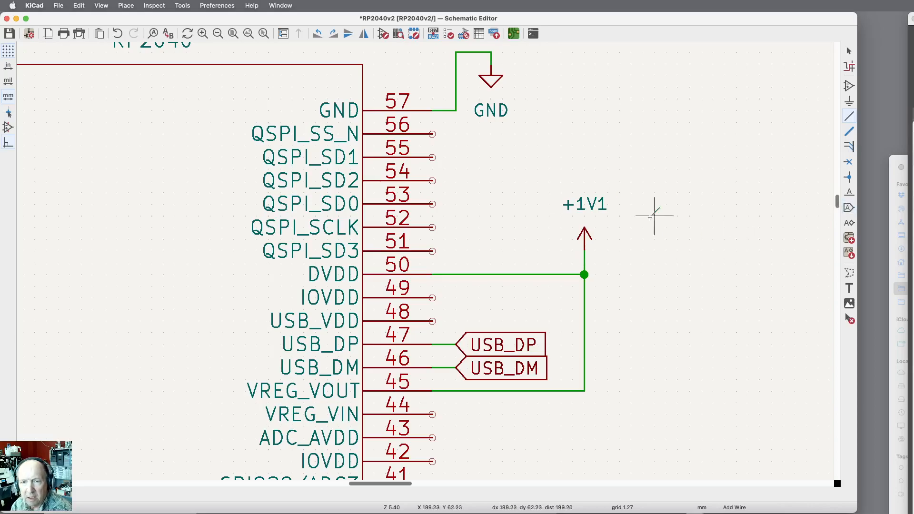
{"action": "scroll", "coordinate": [707, 381], "scroll_direction": "down", "scroll_amount": 5}
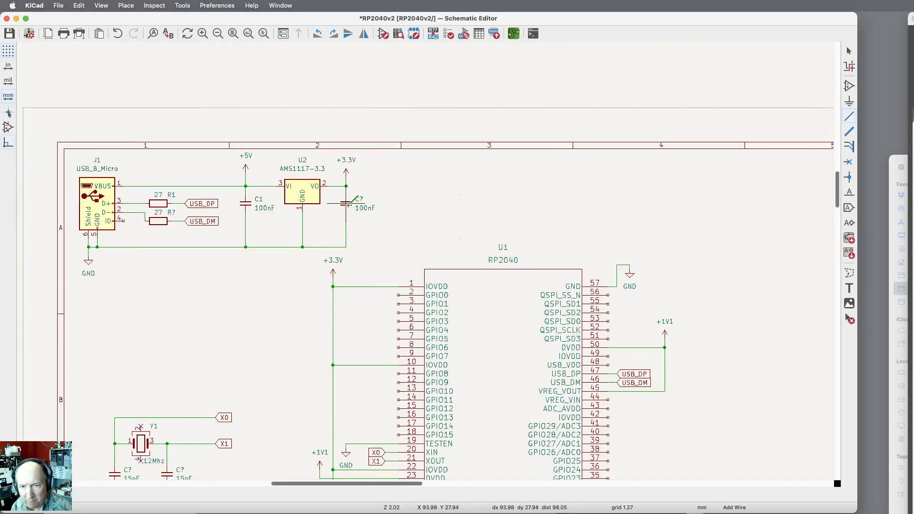
{"action": "key", "text": "ctrl+d"}
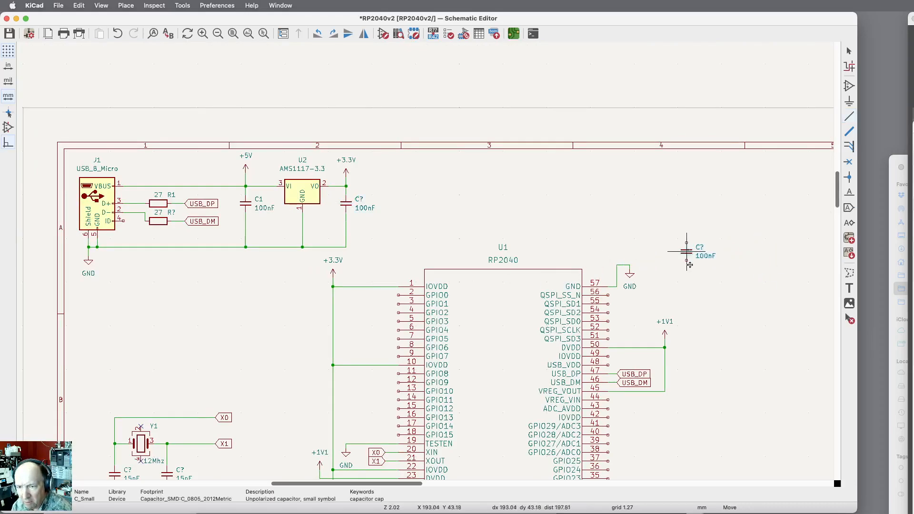
{"action": "scroll", "coordinate": [701, 396], "scroll_direction": "up", "scroll_amount": 6}
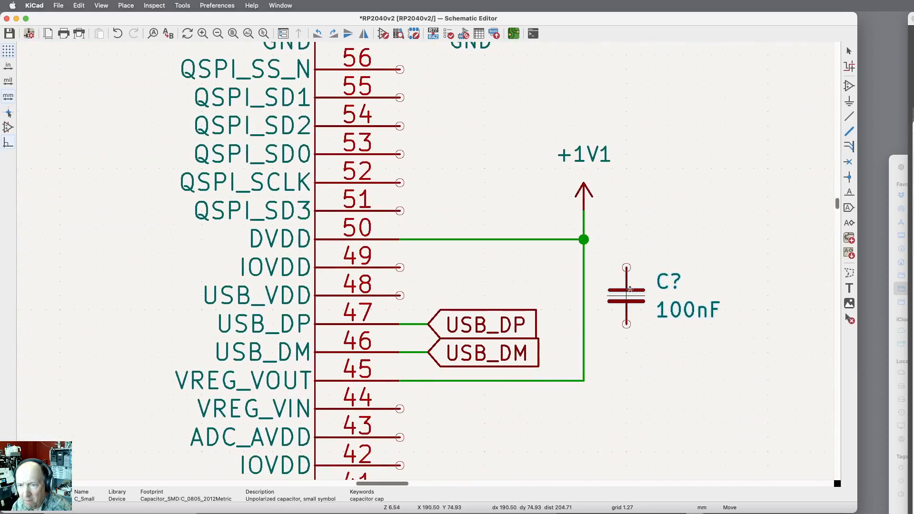
{"action": "left_click", "coordinate": [640, 282]}
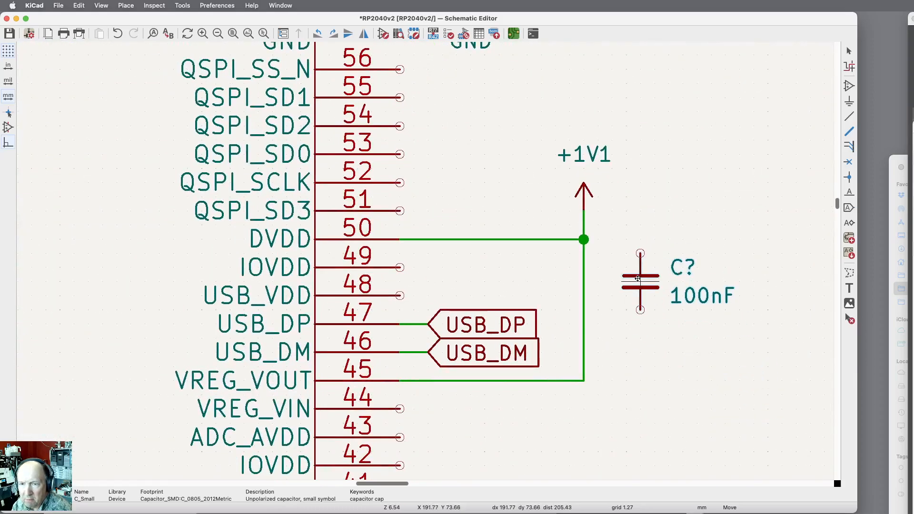
{"action": "key", "text": "w"}
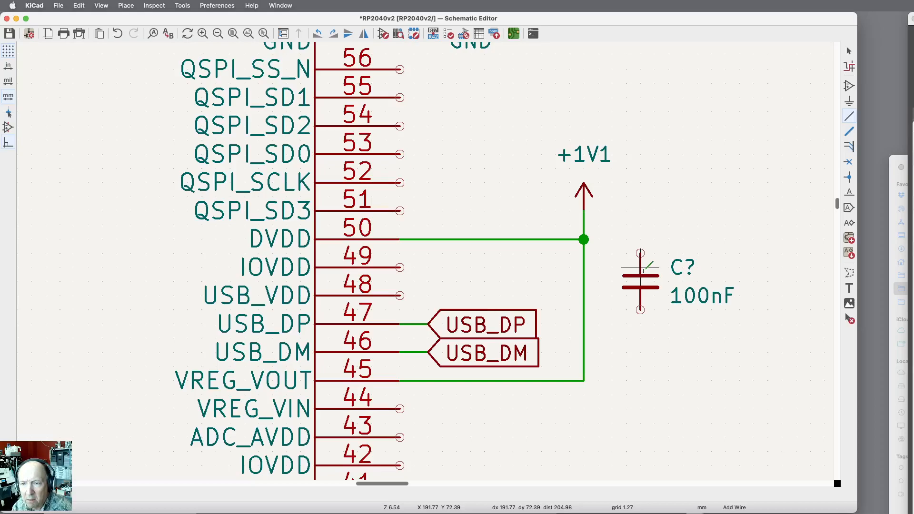
{"action": "key", "text": "Escape"}
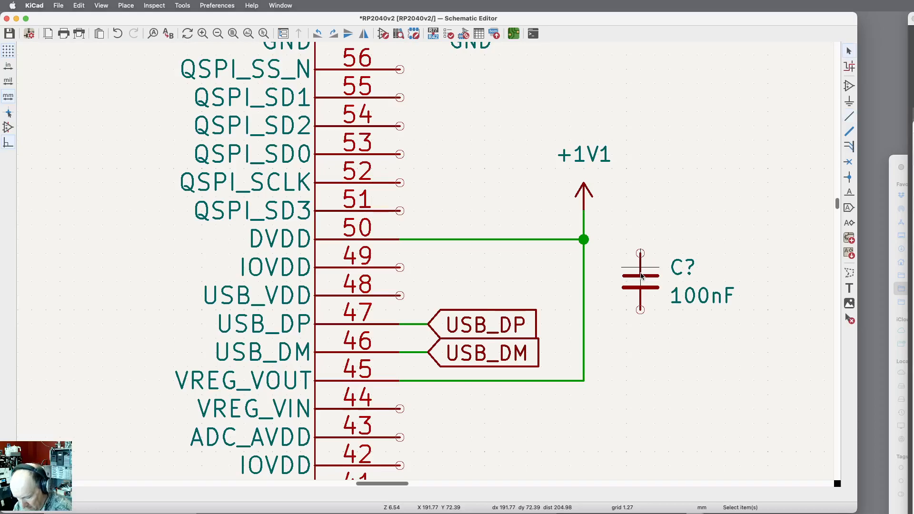
Step: Set the value of the capacitor beside the +1V1 line to 10uF
{"action": "left_click", "coordinate": [642, 276]}
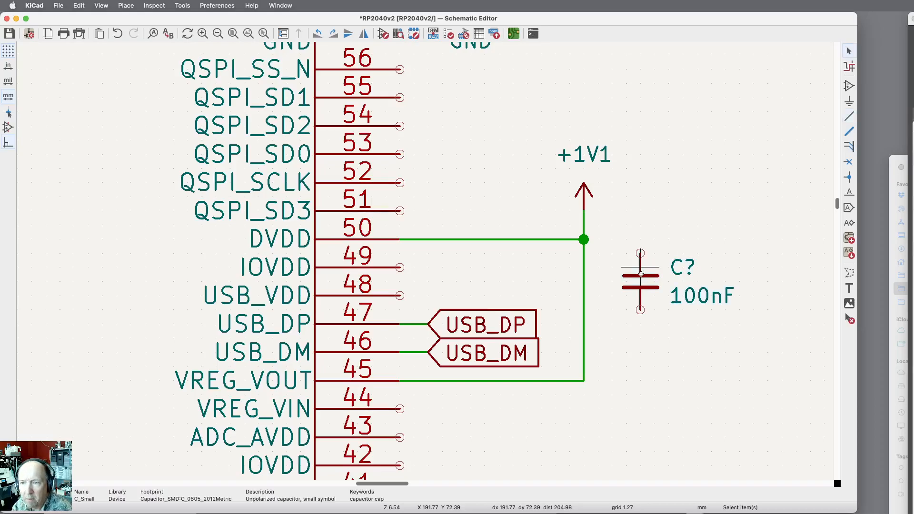
{"action": "double_click", "coordinate": [641, 274]}
{"action": "left_click", "coordinate": [502, 303]}
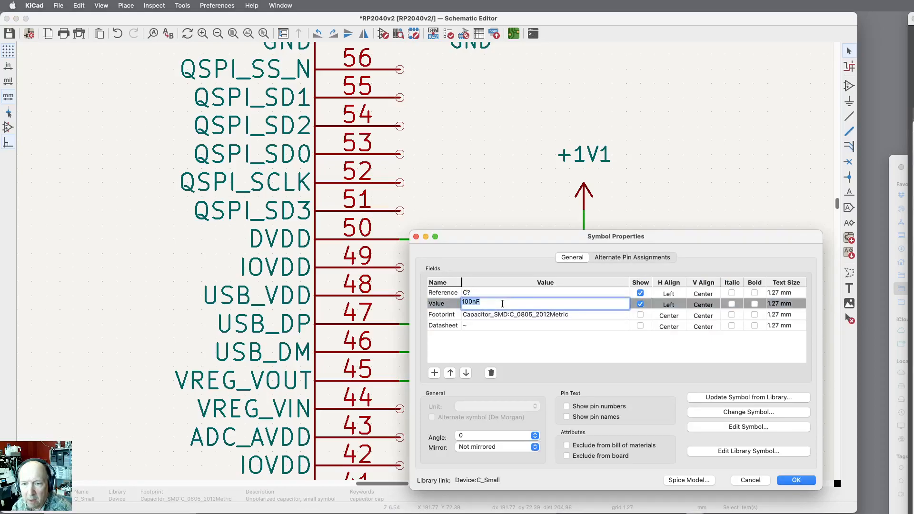
{"action": "type", "text": "1"}
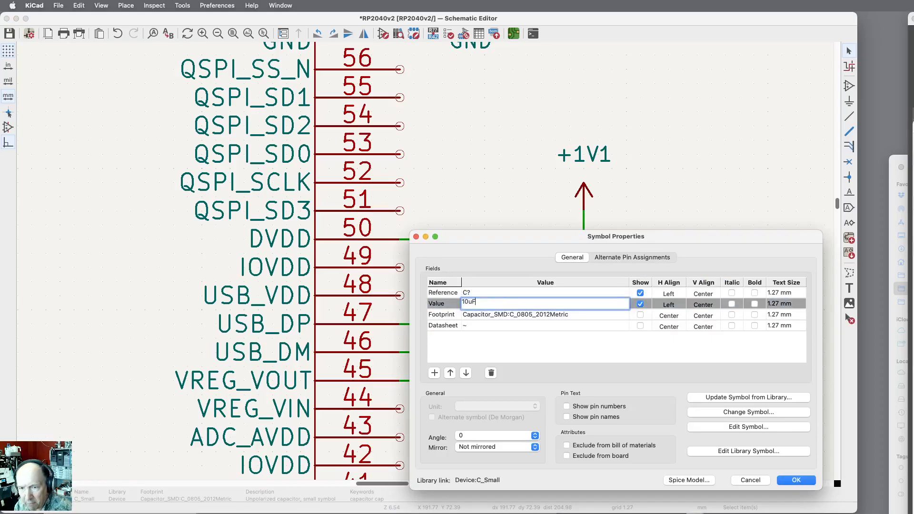
{"action": "type", "text": "0uF"}
{"action": "key", "text": "Return"}
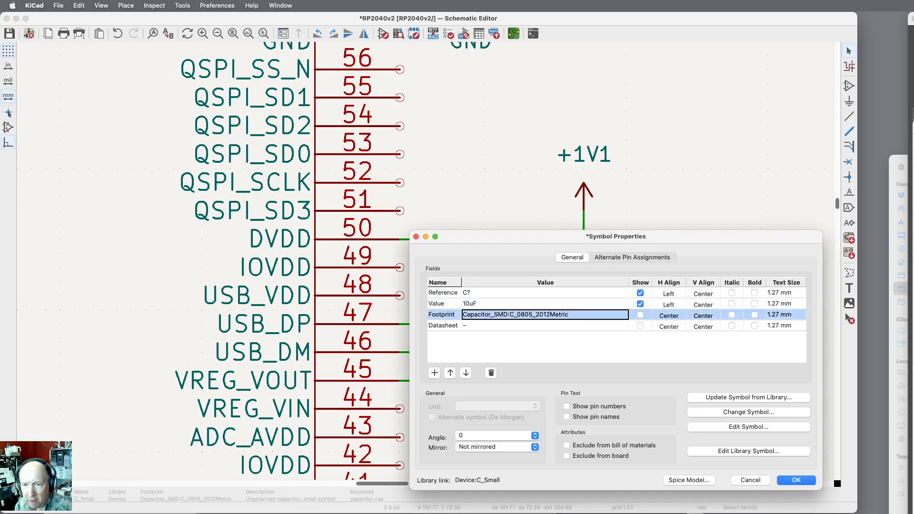
{"action": "left_click", "coordinate": [787, 480]}
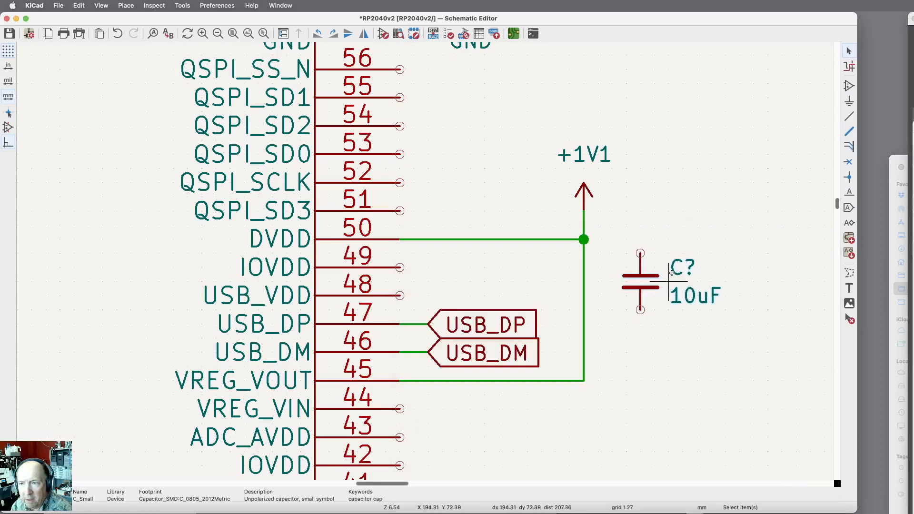
Step: Wire the upper pin of the 10uF capacitor to the +1V1 junction on the DVDD pin 50 line
{"action": "left_click", "coordinate": [850, 131]}
{"action": "left_click", "coordinate": [640, 254]}
{"action": "left_click", "coordinate": [584, 239]}
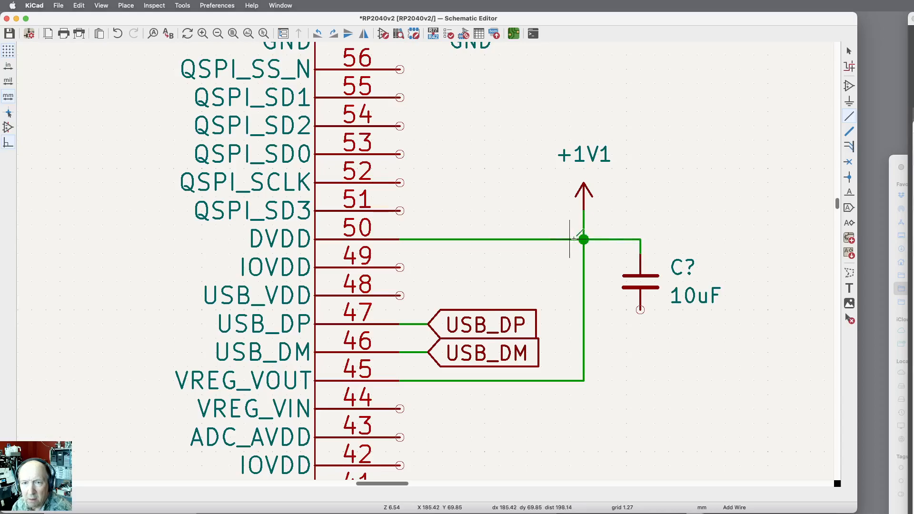
Step: Duplicate the GND symbol near pin 57, place the copy below the 10uF capacitor and wire it to the capacitor's lower pin
{"action": "scroll", "coordinate": [840, 204], "scroll_direction": "up", "scroll_amount": 2}
{"action": "scroll", "coordinate": [839, 203], "scroll_direction": "up", "scroll_amount": 2}
{"action": "key", "text": "super+d"}
{"action": "scroll", "coordinate": [712, 300], "scroll_direction": "down", "scroll_amount": 1}
{"action": "left_click", "coordinate": [656, 389]}
{"action": "left_click", "coordinate": [849, 118]}
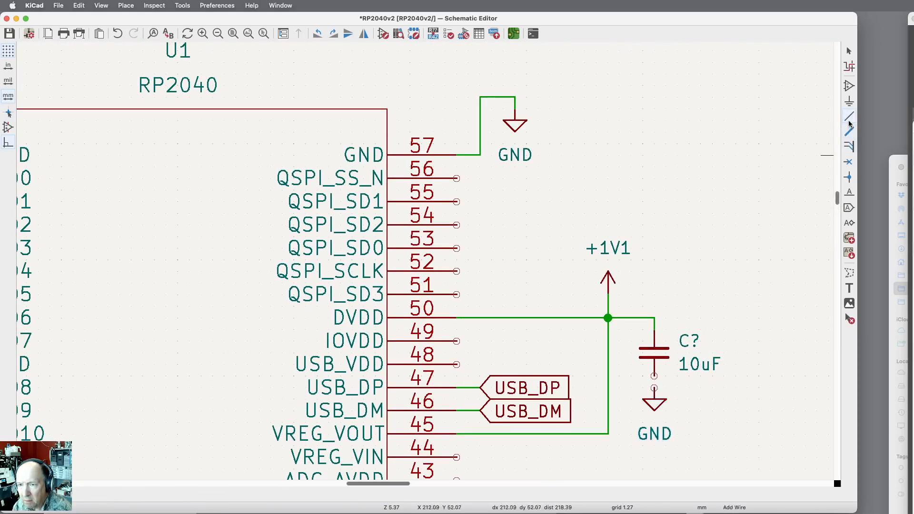
{"action": "left_click", "coordinate": [654, 376]}
{"action": "left_click", "coordinate": [655, 388]}
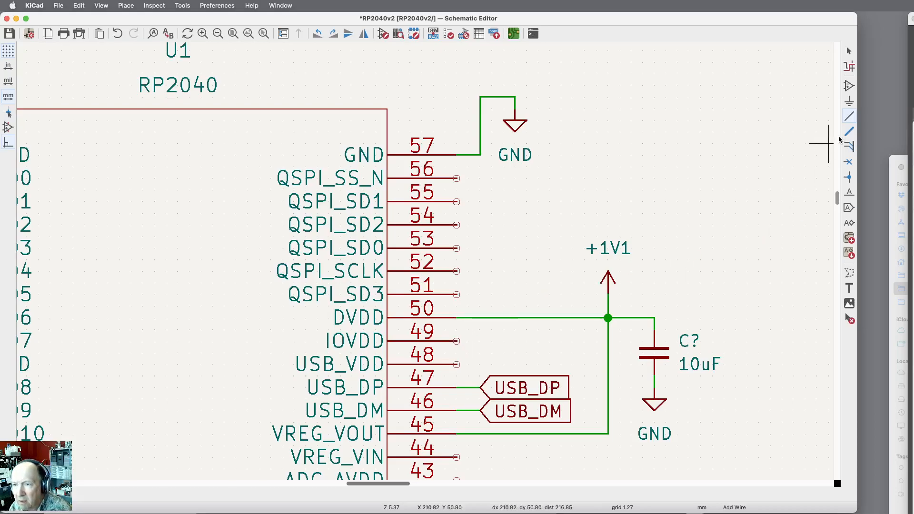
Step: Wire IOVDD pin 49 to VREG_VIN pin 44 around the USB labels, and join USB_VDD pin 48 to that wire
{"action": "left_click", "coordinate": [457, 341]}
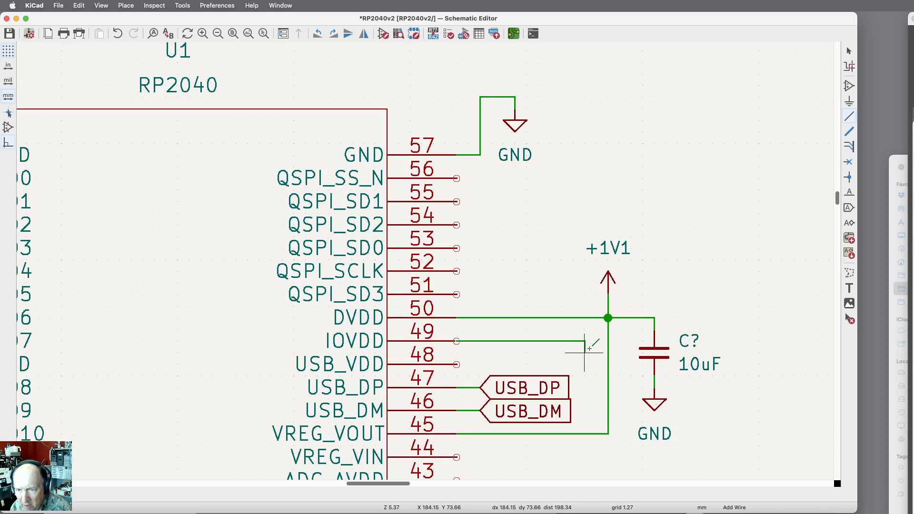
{"action": "left_click", "coordinate": [588, 349]}
{"action": "scroll", "coordinate": [596, 437], "scroll_direction": "down", "scroll_amount": 2}
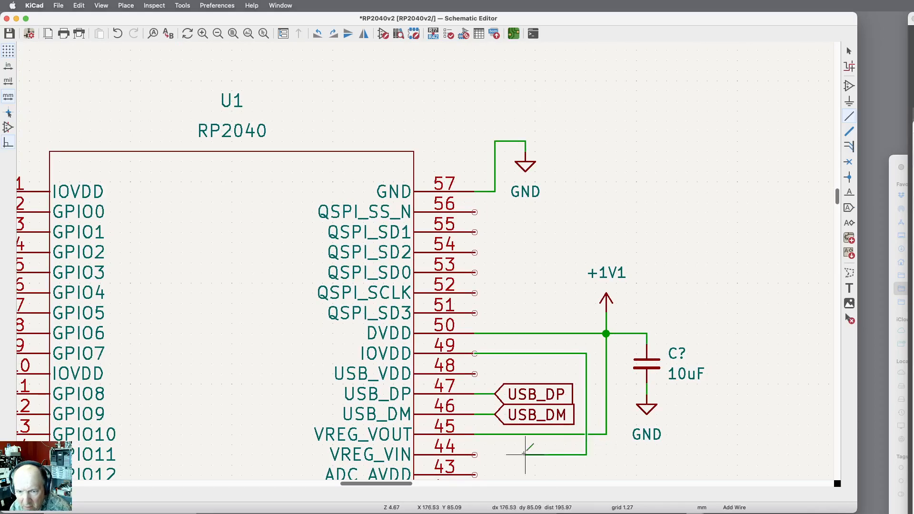
{"action": "left_click", "coordinate": [471, 455]}
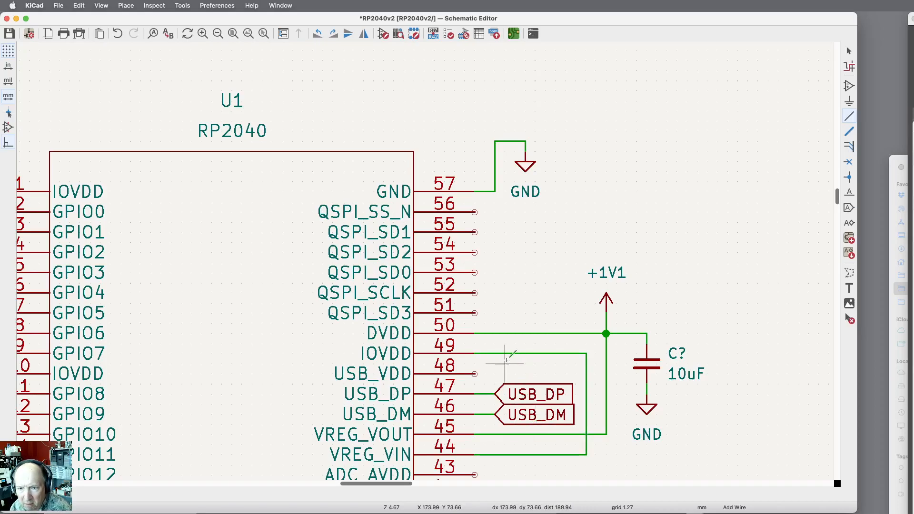
{"action": "left_click", "coordinate": [474, 374]}
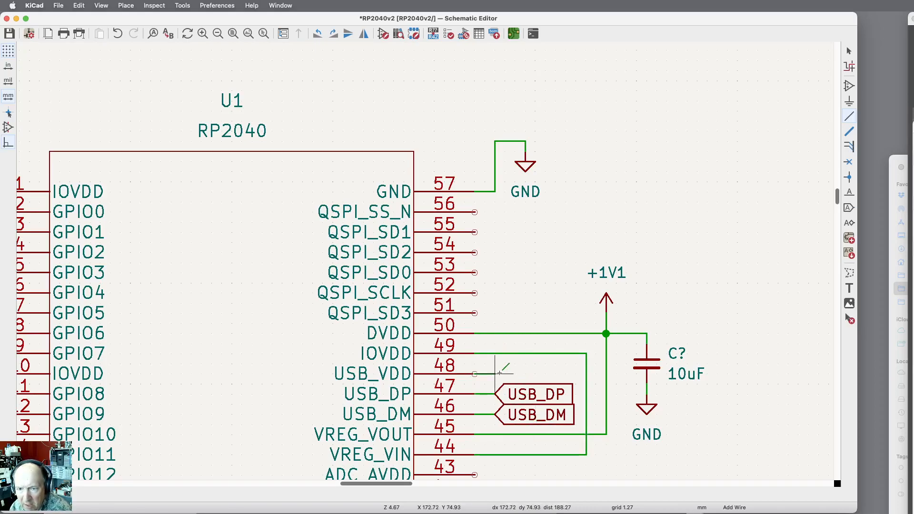
{"action": "left_click", "coordinate": [587, 374]}
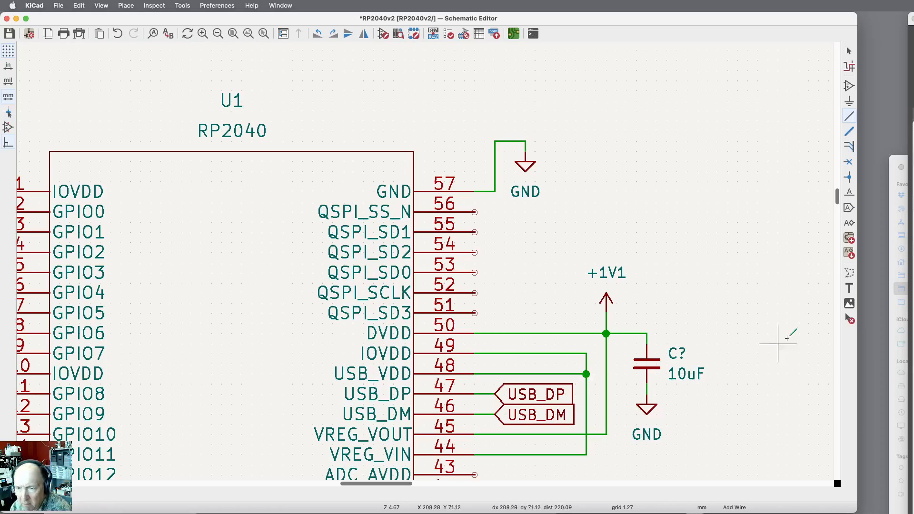
Step: Extend the wire from VREG_VIN pin 44 down to IOVDD pins 42 and 33, saving the schematic after pin 42 is connected
{"action": "scroll", "coordinate": [835, 207], "scroll_direction": "down", "scroll_amount": 3}
{"action": "left_click_drag", "start_coordinate": [835, 207], "coordinate": [830, 221]}
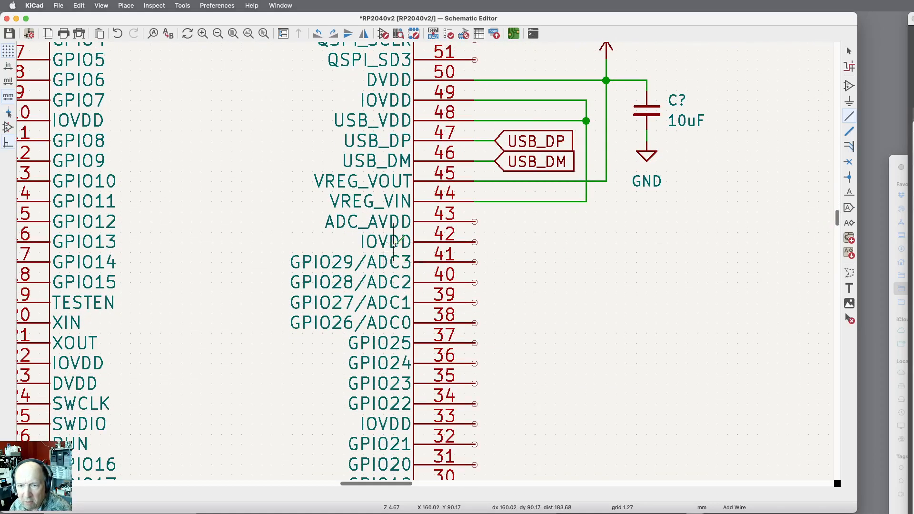
{"action": "left_click", "coordinate": [586, 201]}
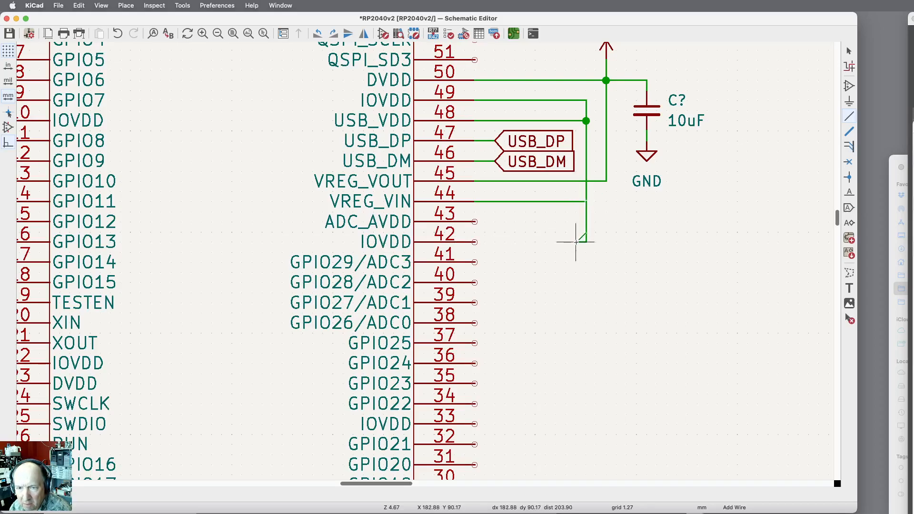
{"action": "left_click", "coordinate": [474, 242]}
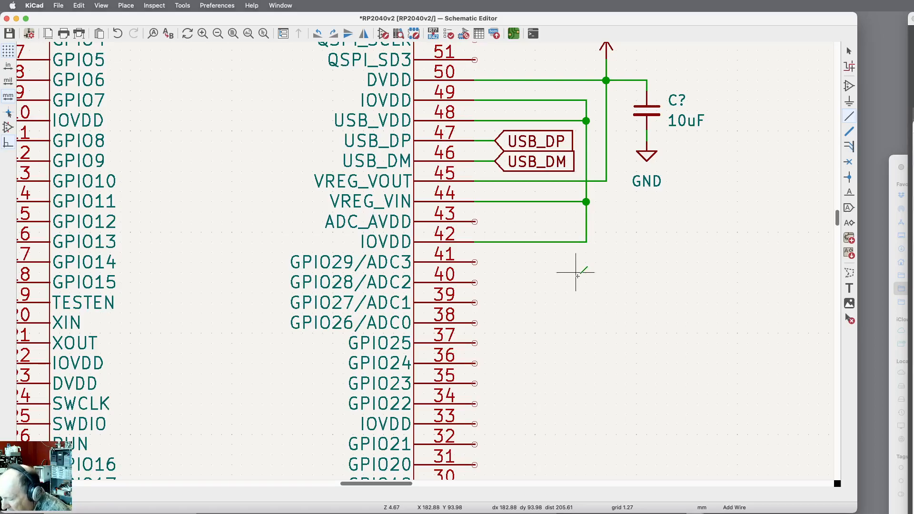
{"action": "key", "text": "super+s"}
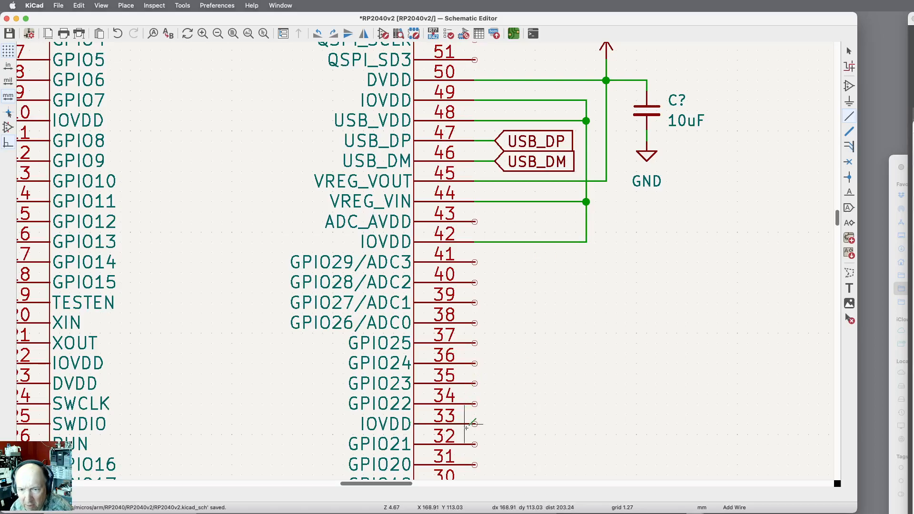
{"action": "left_click", "coordinate": [586, 242]}
{"action": "left_click", "coordinate": [475, 423]}
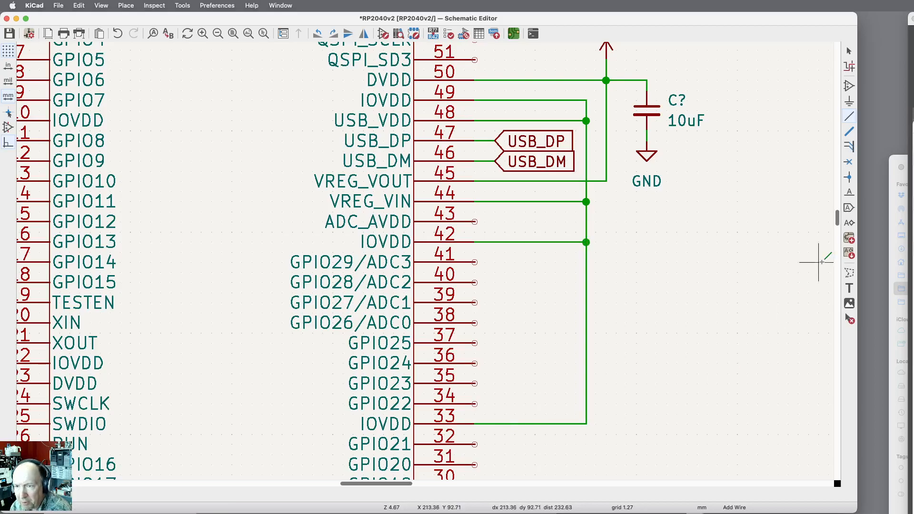
Step: Duplicate the +3.3V symbol near pin 1, place the copy beside the line joining IOVDD pins 42 and 33, and wire it to that line
{"action": "scroll", "coordinate": [832, 193], "scroll_direction": "up", "scroll_amount": 5}
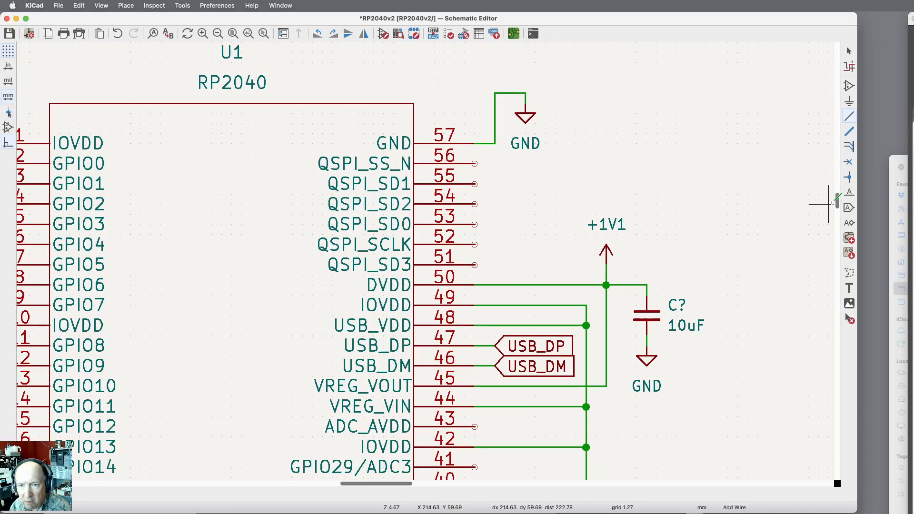
{"action": "scroll", "coordinate": [738, 405], "scroll_direction": "down", "scroll_amount": 2}
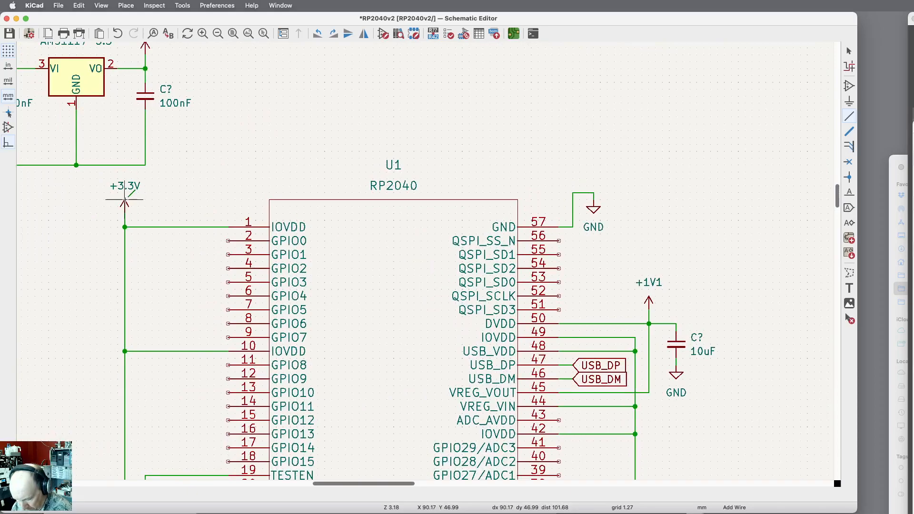
{"action": "key", "text": "ctrl+d"}
{"action": "scroll", "coordinate": [590, 238], "scroll_direction": "down", "scroll_amount": 1}
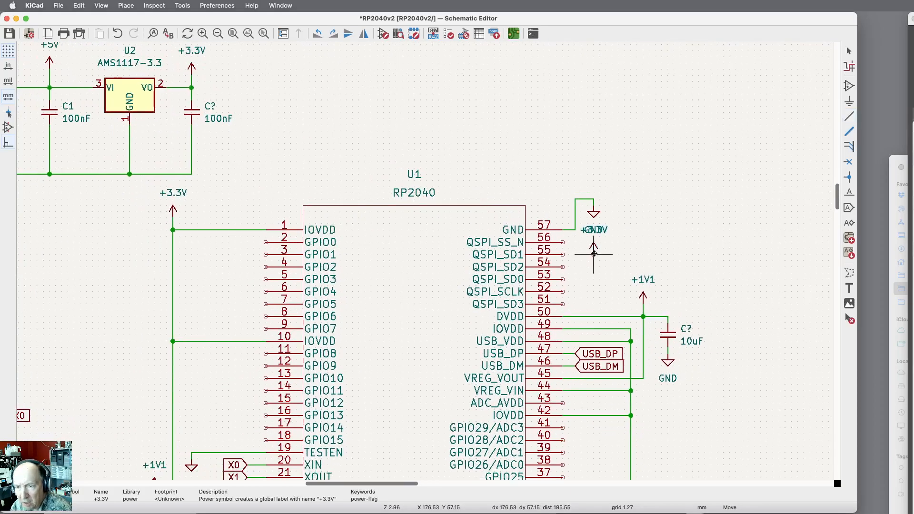
{"action": "scroll", "coordinate": [656, 126], "scroll_direction": "down", "scroll_amount": 3}
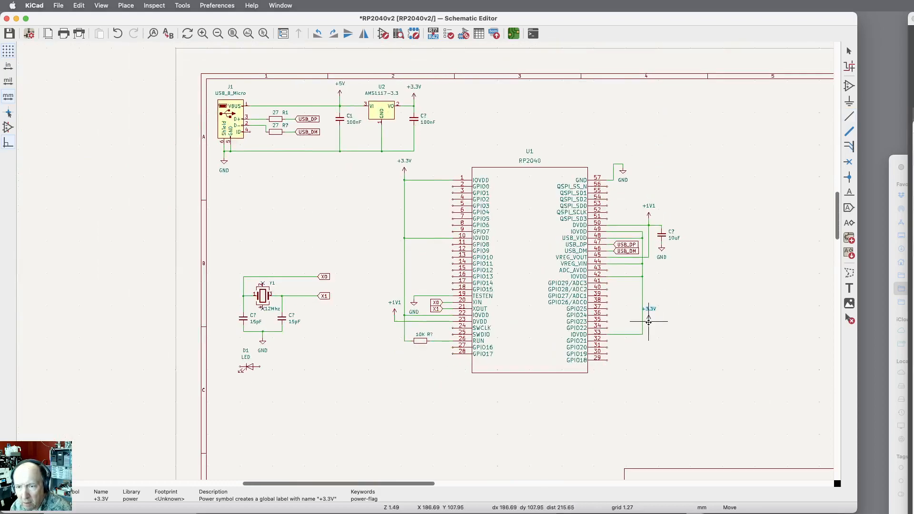
{"action": "scroll", "coordinate": [649, 321], "scroll_direction": "up", "scroll_amount": 5}
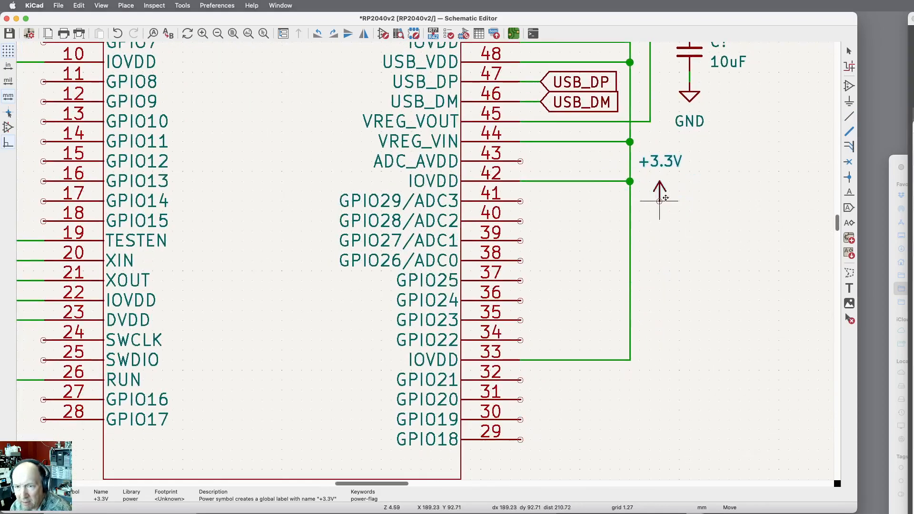
{"action": "left_click", "coordinate": [671, 251]}
{"action": "key", "text": "w"}
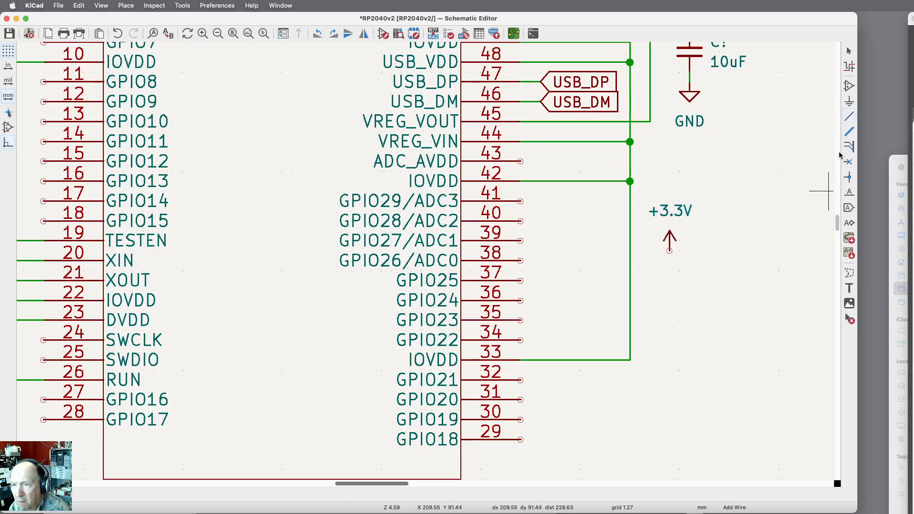
{"action": "left_click", "coordinate": [670, 251]}
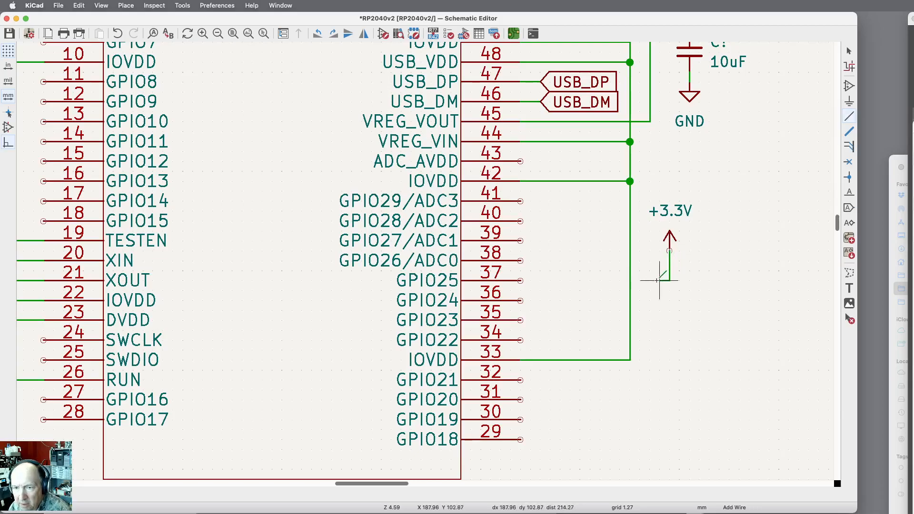
{"action": "left_click", "coordinate": [630, 281]}
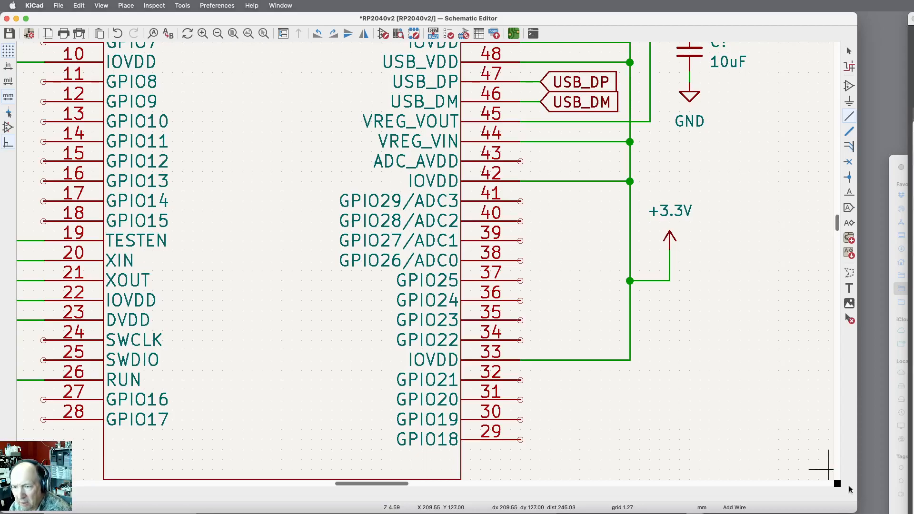
Step: Duplicate the 10uF capacitor and its GND symbol, placing the copies one under the other below the new +3.3V symbol
{"action": "scroll", "coordinate": [770, 370], "scroll_direction": "down", "scroll_amount": 1}
{"action": "scroll", "coordinate": [770, 370], "scroll_direction": "down", "scroll_amount": 5}
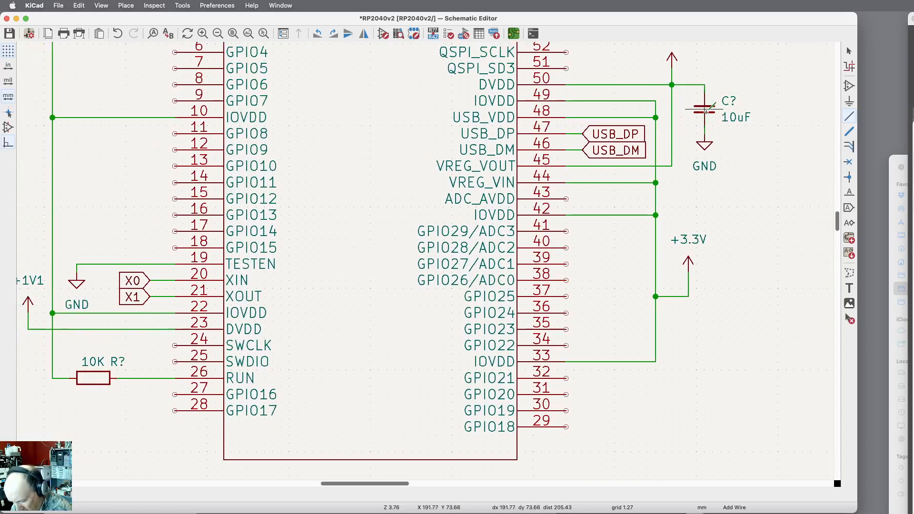
{"action": "key", "text": "super+d"}
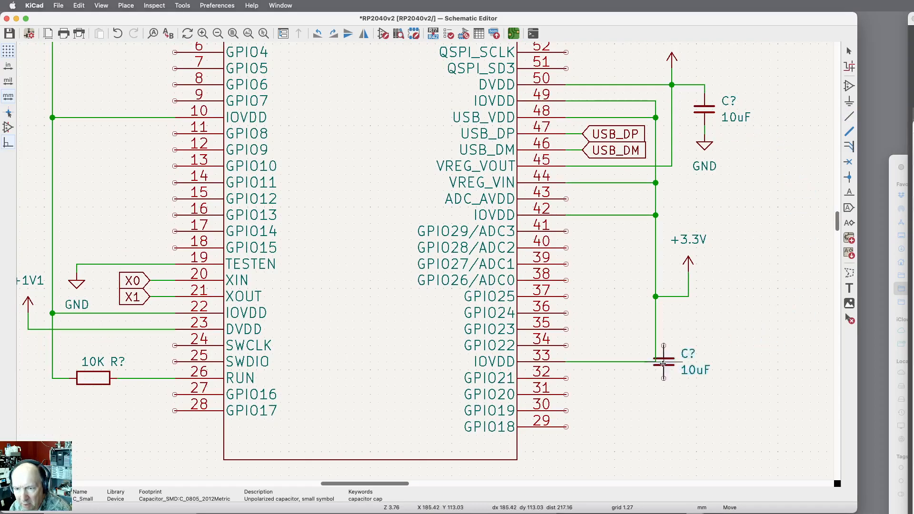
{"action": "left_click", "coordinate": [688, 322]}
{"action": "key", "text": "w"}
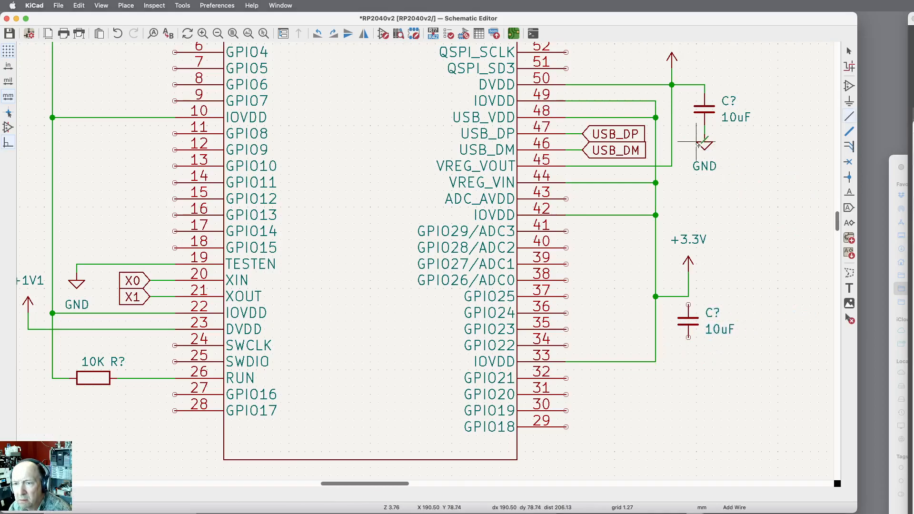
{"action": "key", "text": "super+d"}
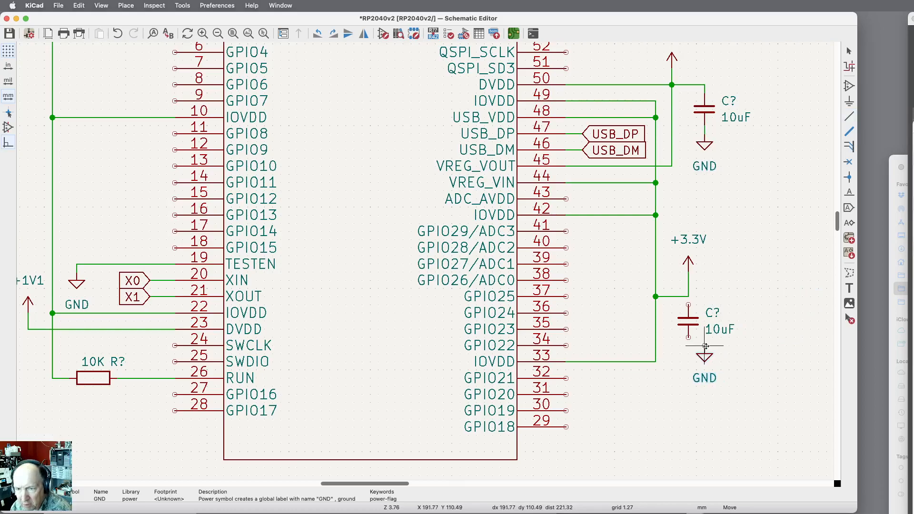
{"action": "left_click", "coordinate": [688, 353]}
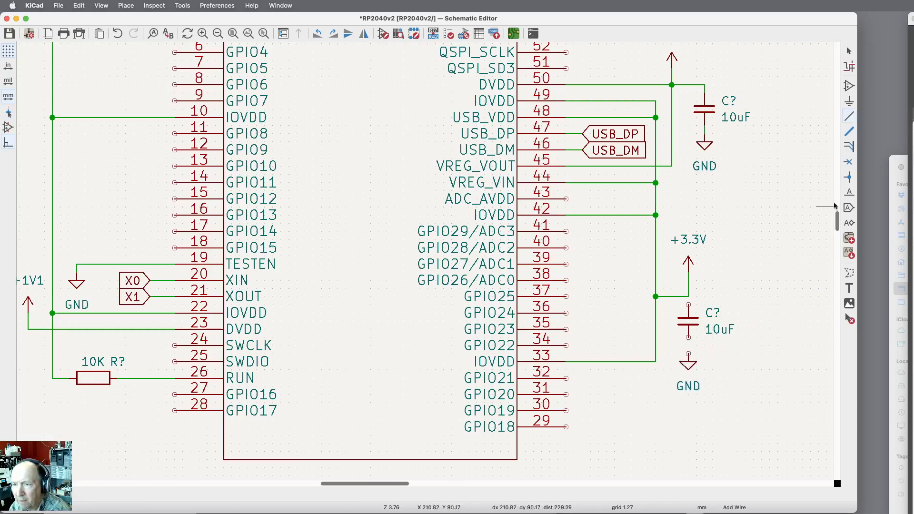
Step: Wire the copied 10uF capacitor between the corner of the +3.3V wire and the GND symbol below it
{"action": "left_click", "coordinate": [689, 297]}
{"action": "left_click", "coordinate": [689, 305]}
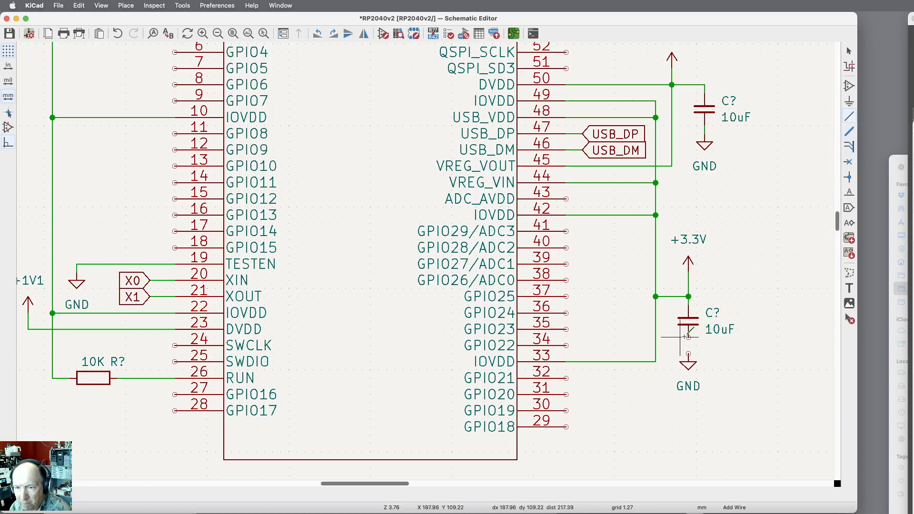
{"action": "left_click", "coordinate": [689, 353]}
{"action": "left_click", "coordinate": [688, 338]}
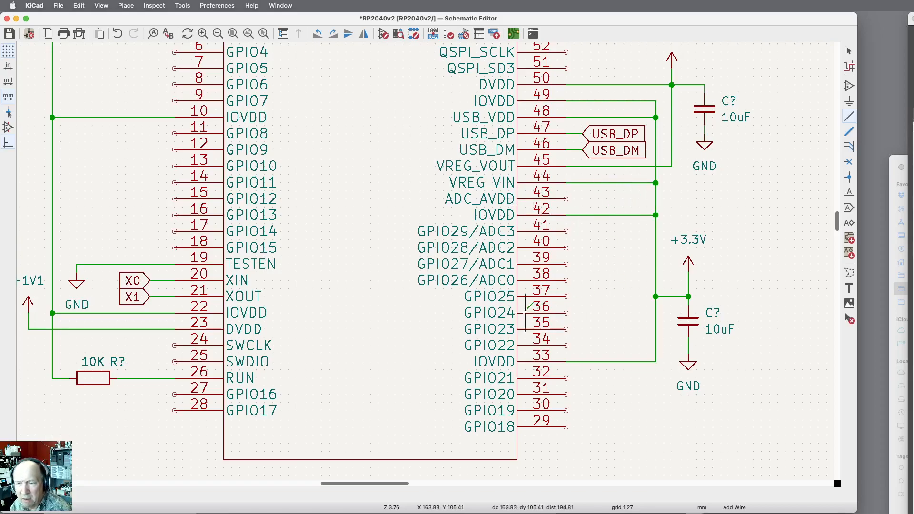
{"action": "scroll", "coordinate": [495, 341], "scroll_direction": "down", "scroll_amount": 3}
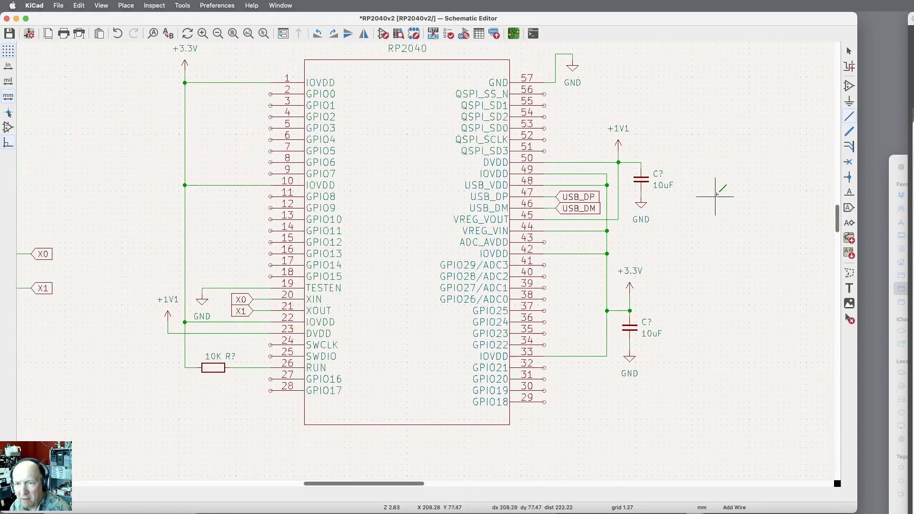
{"action": "scroll", "coordinate": [733, 139], "scroll_direction": "up", "scroll_amount": 3}
{"action": "scroll", "coordinate": [733, 140], "scroll_direction": "down", "scroll_amount": 2}
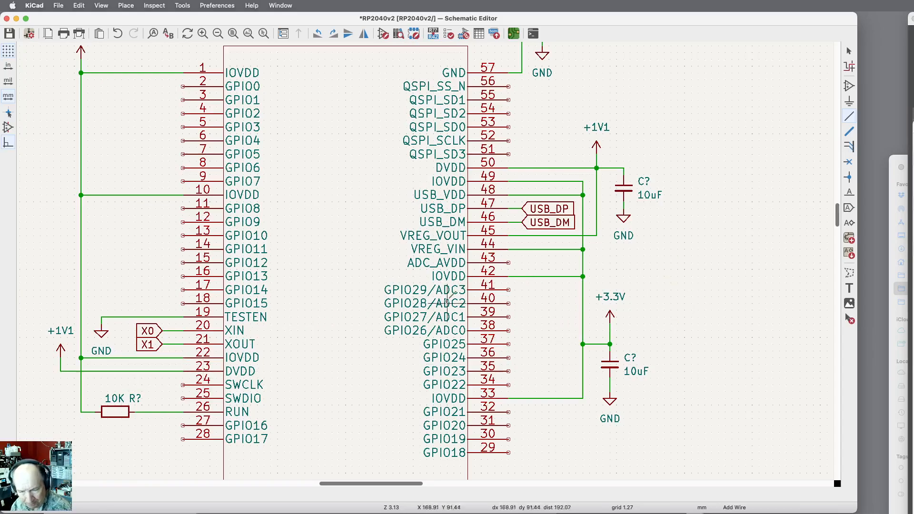
Step: Duplicate the 10K resistor, rotate the copy upright, and place it beside the 10uF capacitor under the +1V1 symbol
{"action": "key", "text": "ctrl+d"}
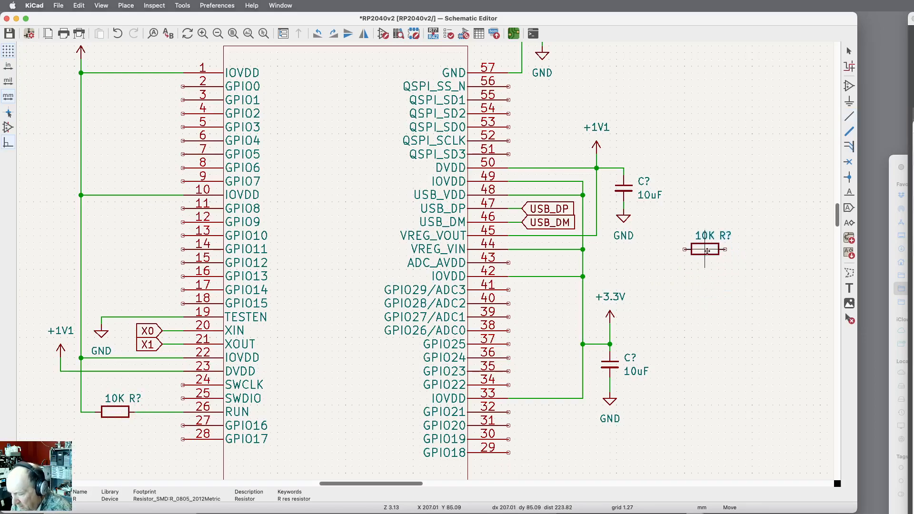
{"action": "key", "text": "r"}
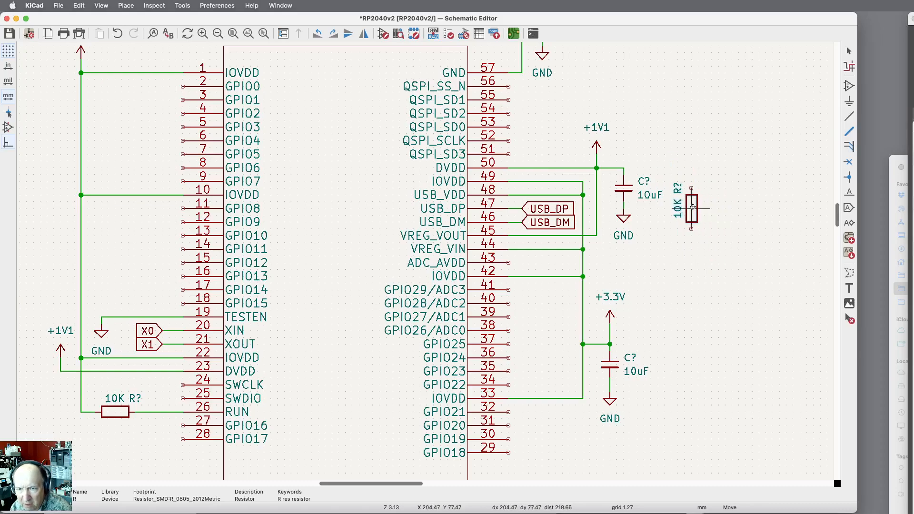
{"action": "left_click", "coordinate": [685, 207]}
{"action": "key", "text": "w"}
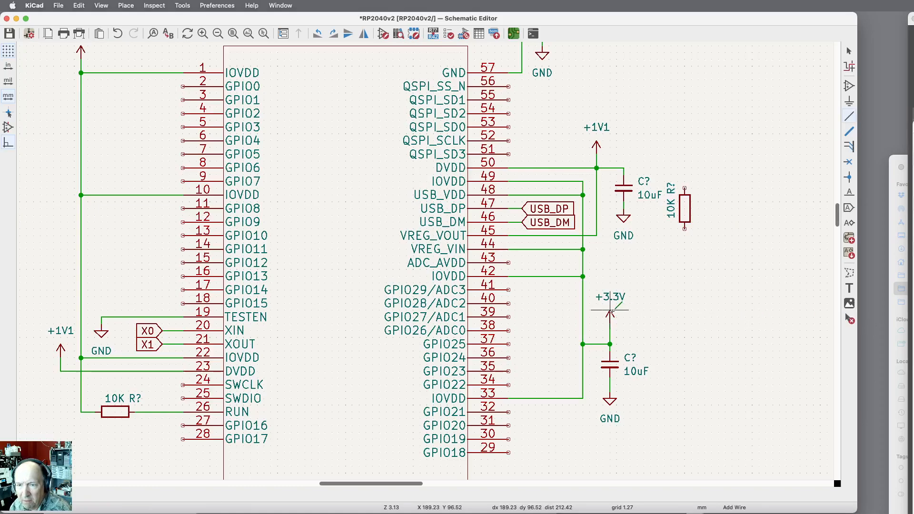
Step: Duplicate the +3.3V symbol, place the copy above the upright resistor, and wire it to the resistor's upper end
{"action": "key", "text": "super+d"}
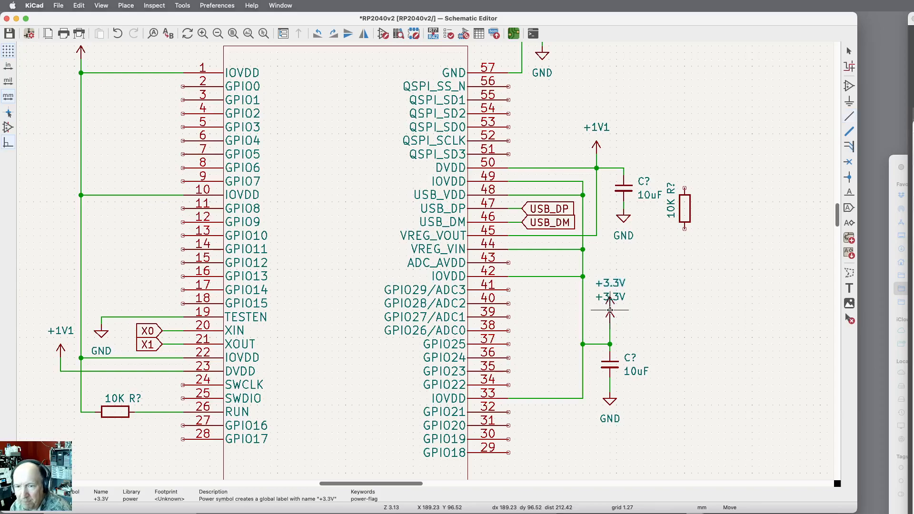
{"action": "left_click", "coordinate": [684, 174]}
{"action": "left_click", "coordinate": [847, 118]}
{"action": "left_click", "coordinate": [685, 174]}
{"action": "left_click", "coordinate": [685, 189]}
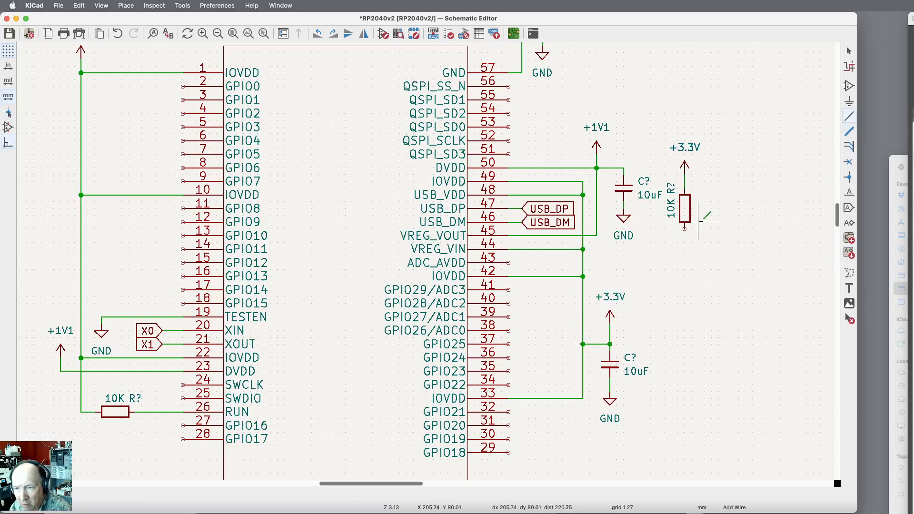
Step: Set the upright resistor's value to 100
{"action": "key", "text": "e"}
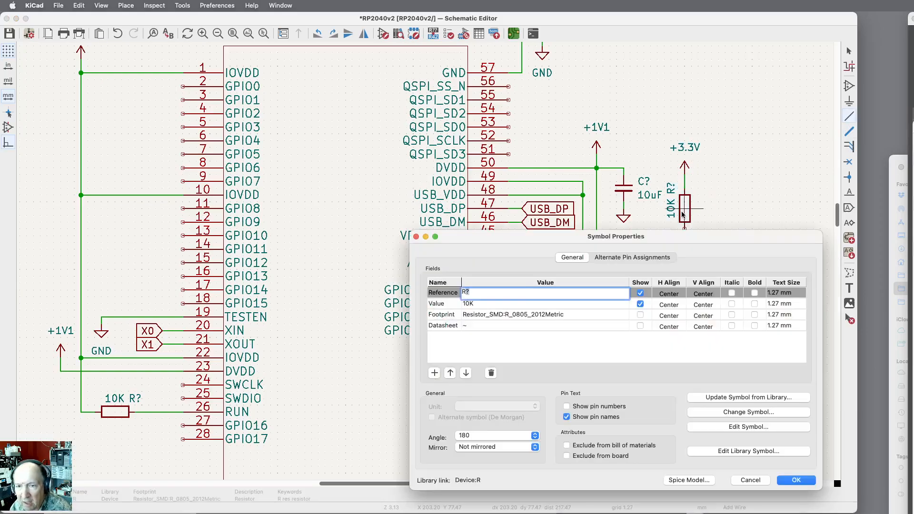
{"action": "left_click", "coordinate": [478, 303]}
{"action": "type", "text": "100"}
{"action": "key", "text": "Tab"}
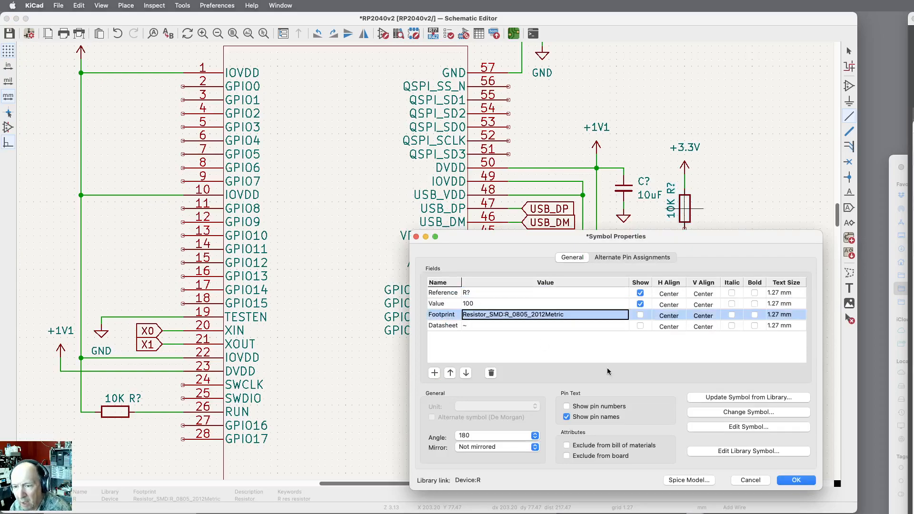
{"action": "left_click", "coordinate": [796, 481]}
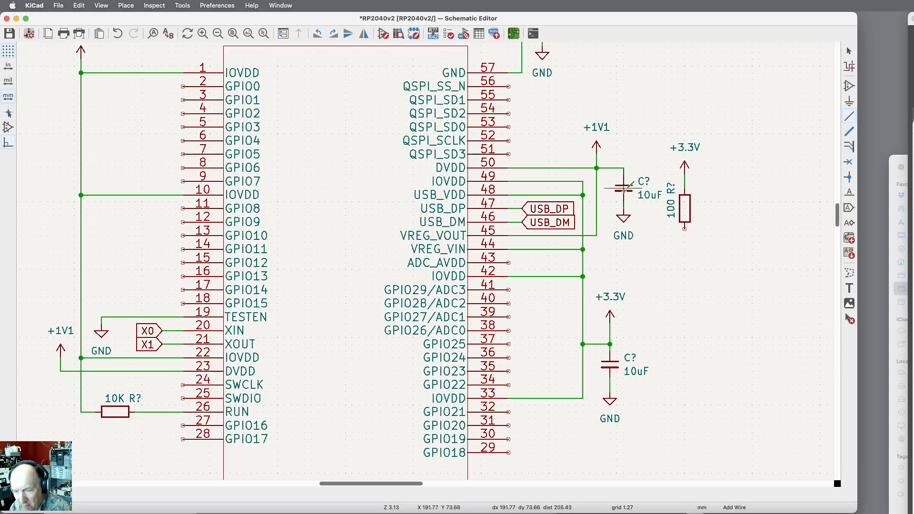
Step: Duplicate the 10uF capacitor and a GND symbol, placing the copies one under the other below the 100 resistor
{"action": "key", "text": "ctrl+d"}
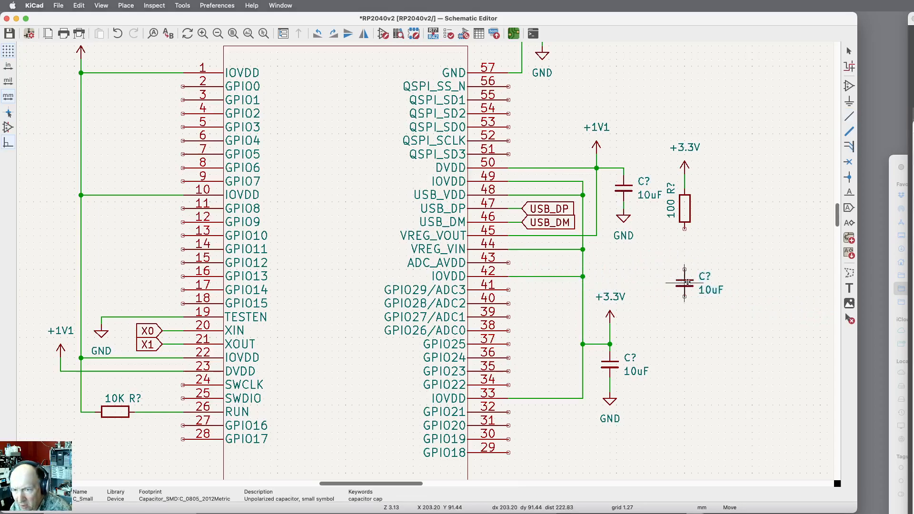
{"action": "left_click", "coordinate": [684, 289]}
{"action": "key", "text": "w"}
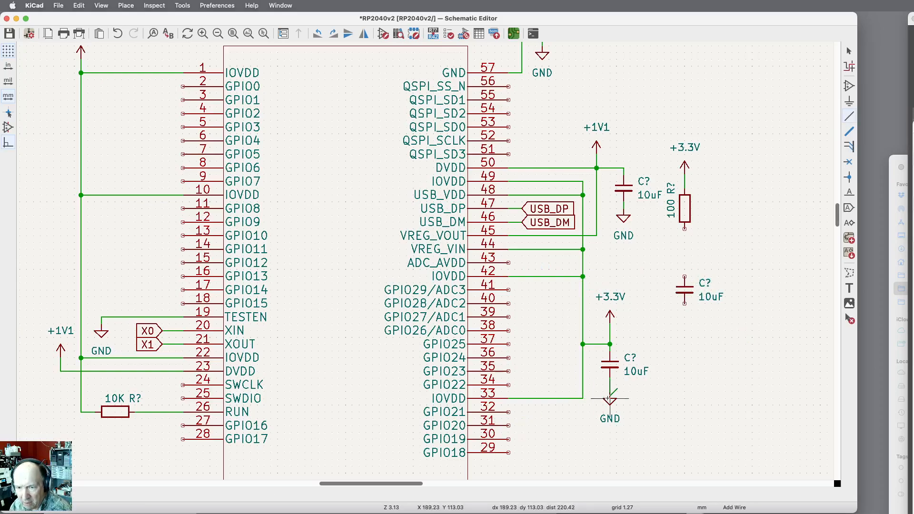
{"action": "key", "text": "super+d"}
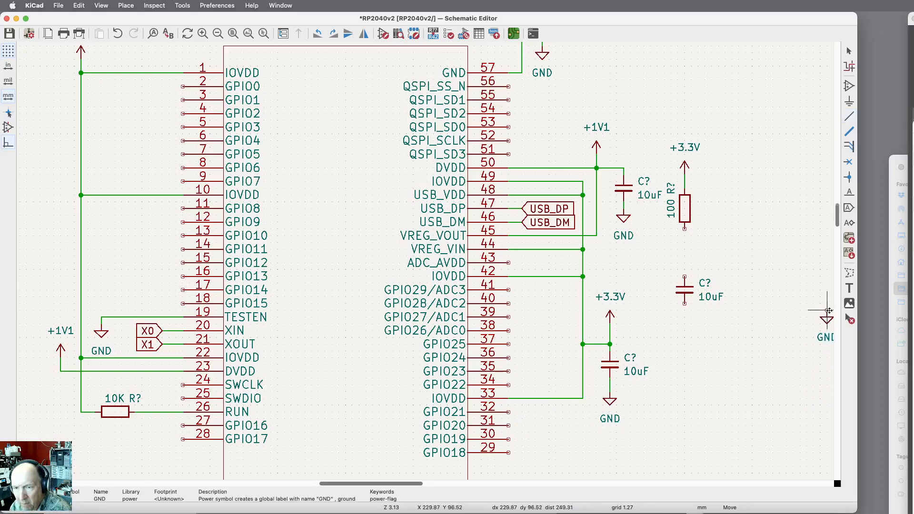
{"action": "left_click", "coordinate": [685, 318]}
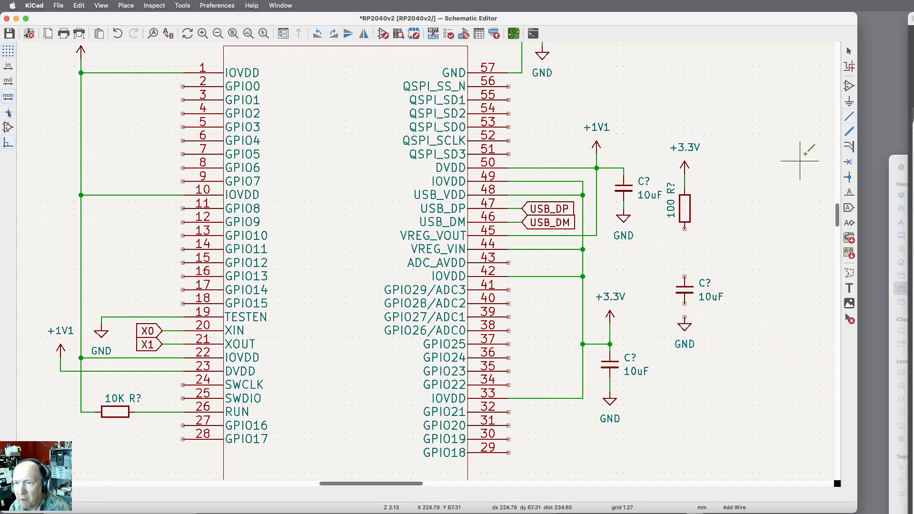
Step: Wire the 100 resistor through the 10uF capacitor to GND, and connect ADC_AVDD pin 43 to the line between resistor and capacitor
{"action": "left_click", "coordinate": [685, 227]}
{"action": "left_click", "coordinate": [685, 278]}
{"action": "left_click", "coordinate": [684, 304]}
{"action": "left_click", "coordinate": [685, 317]}
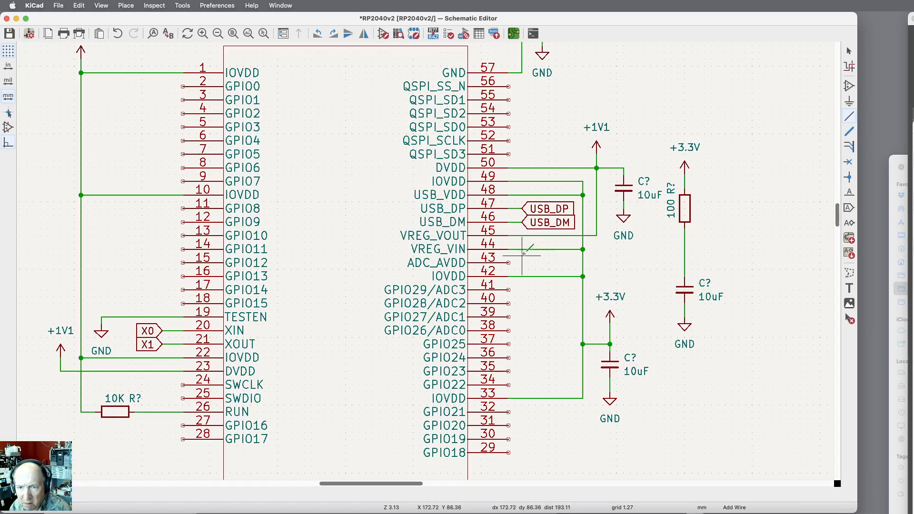
{"action": "left_click", "coordinate": [509, 263]}
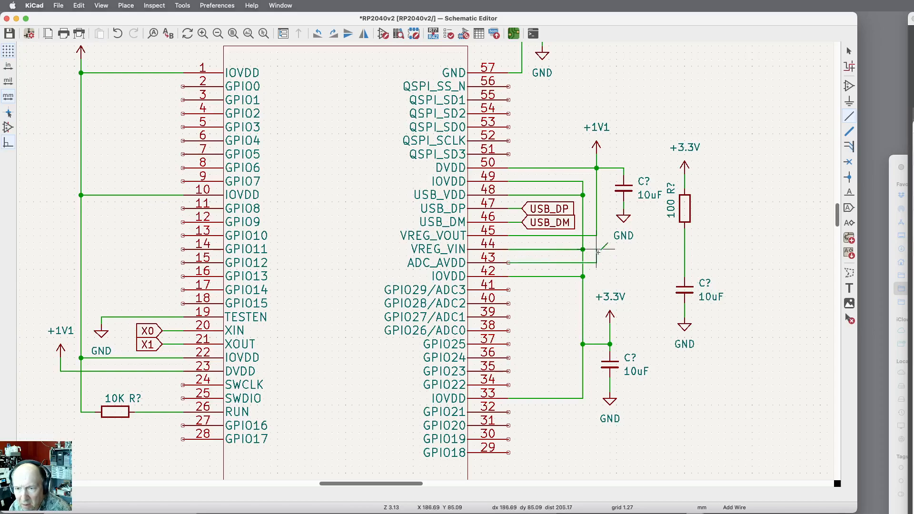
{"action": "left_click", "coordinate": [686, 260]}
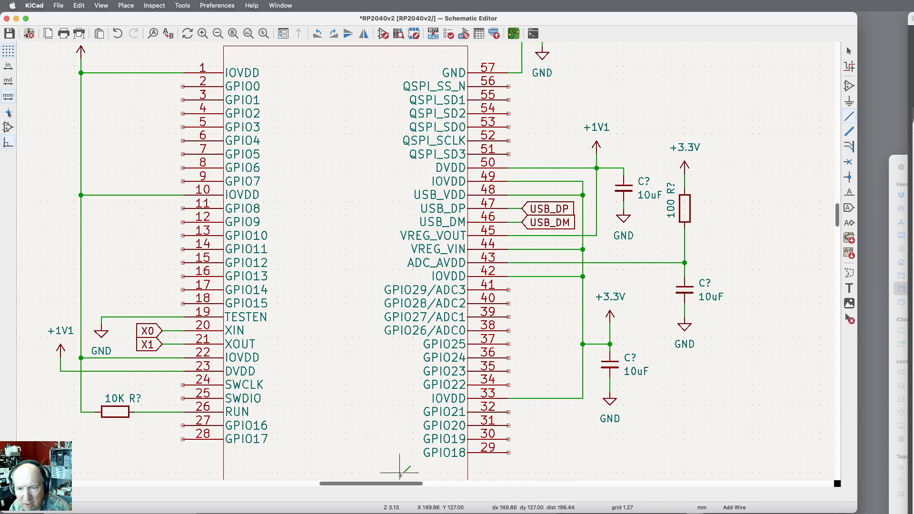
Step: Choose the Conn_01x03 symbol from the Connector_Generic library for placement in the area above the crystal circuit
{"action": "left_click_drag", "start_coordinate": [391, 486], "coordinate": [326, 483]}
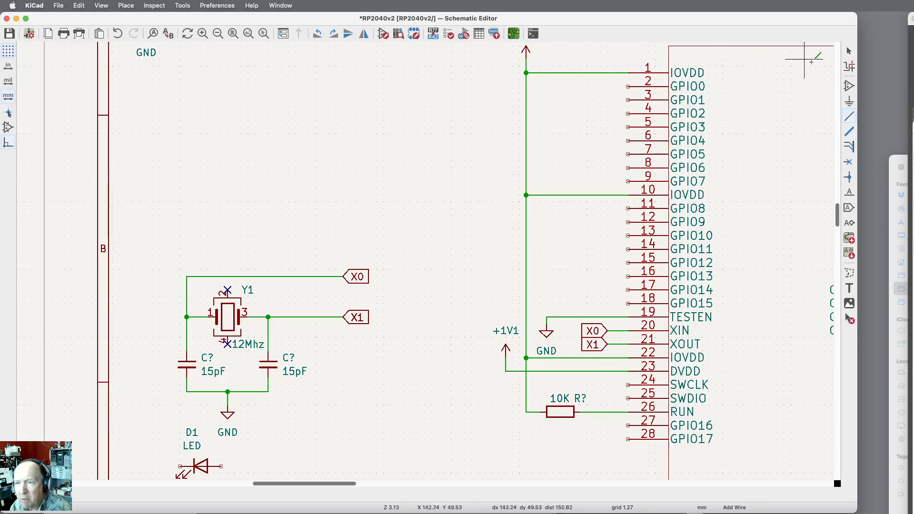
{"action": "left_click", "coordinate": [849, 84]}
{"action": "left_click", "coordinate": [433, 127]}
{"action": "scroll", "coordinate": [458, 329], "scroll_direction": "down", "scroll_amount": 10}
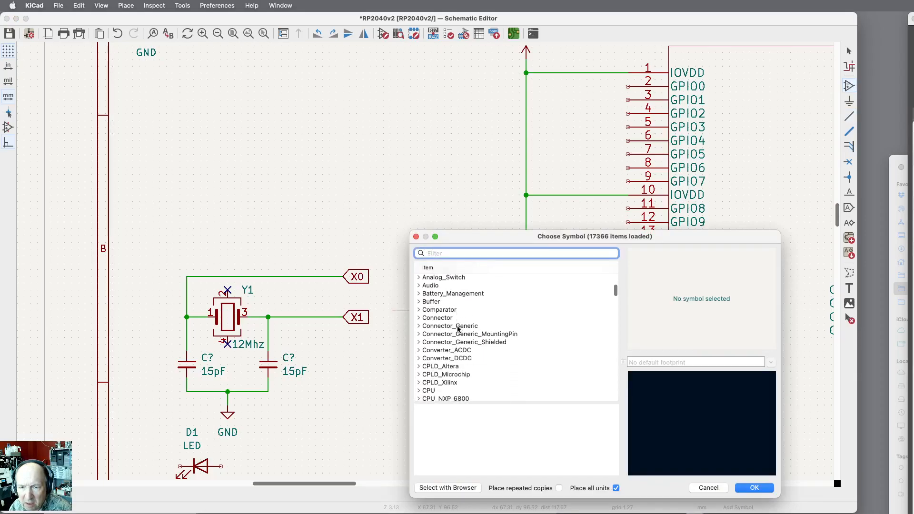
{"action": "left_click", "coordinate": [425, 326]}
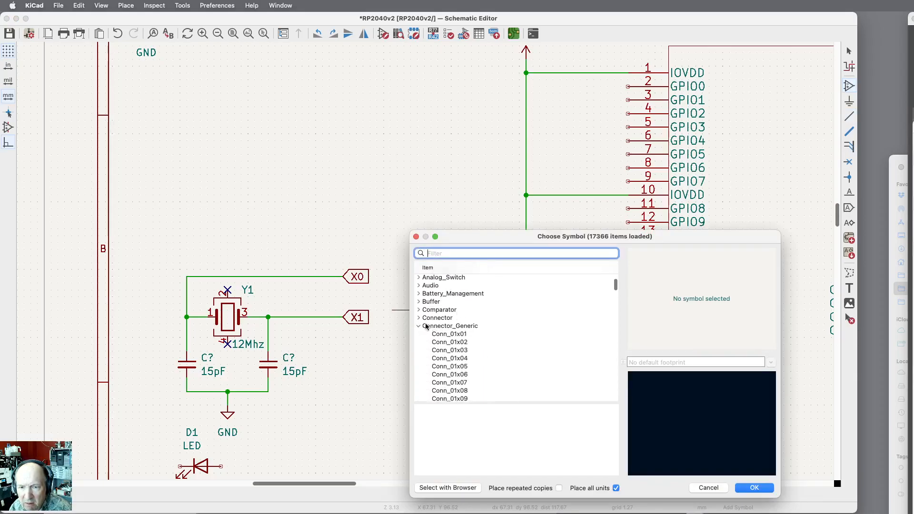
{"action": "left_click", "coordinate": [458, 350]}
{"action": "left_click", "coordinate": [754, 487]}
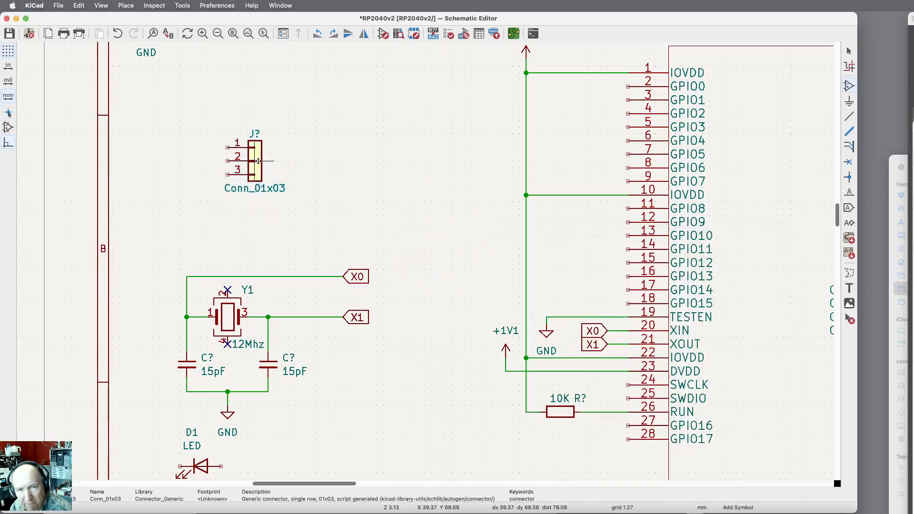
Step: Rotate the Conn_01x03 connector by 180 degrees so its pins face the RP2040, and place it above the crystal circuit
{"action": "key", "text": "r"}
{"action": "key", "text": "r"}
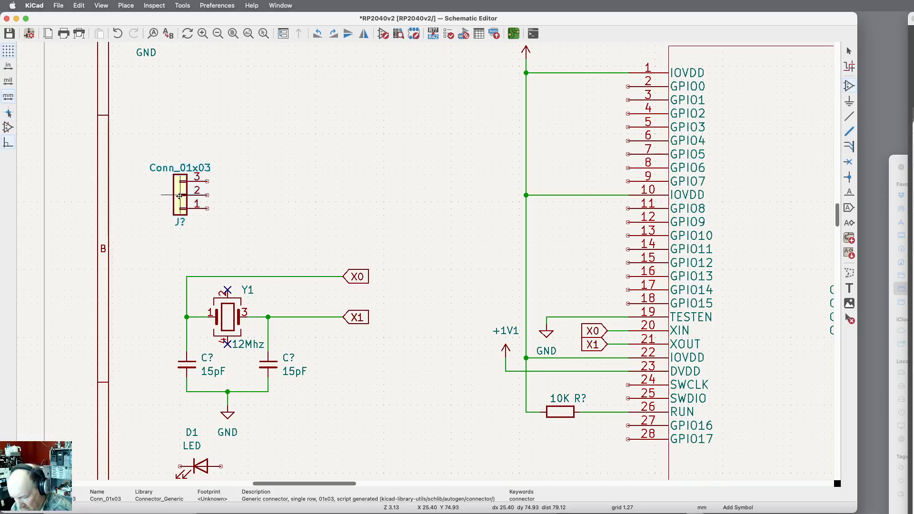
{"action": "key", "text": "r"}
{"action": "key", "text": "r"}
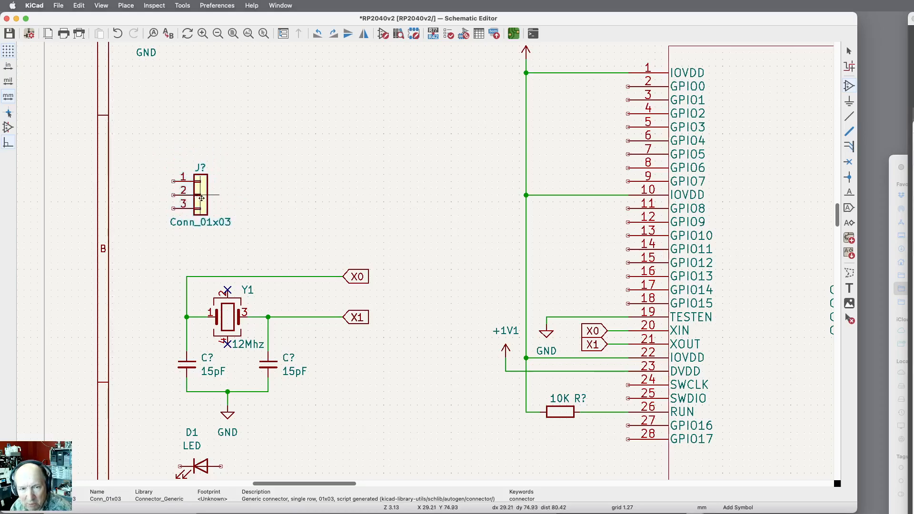
{"action": "key", "text": "r"}
{"action": "key", "text": "r"}
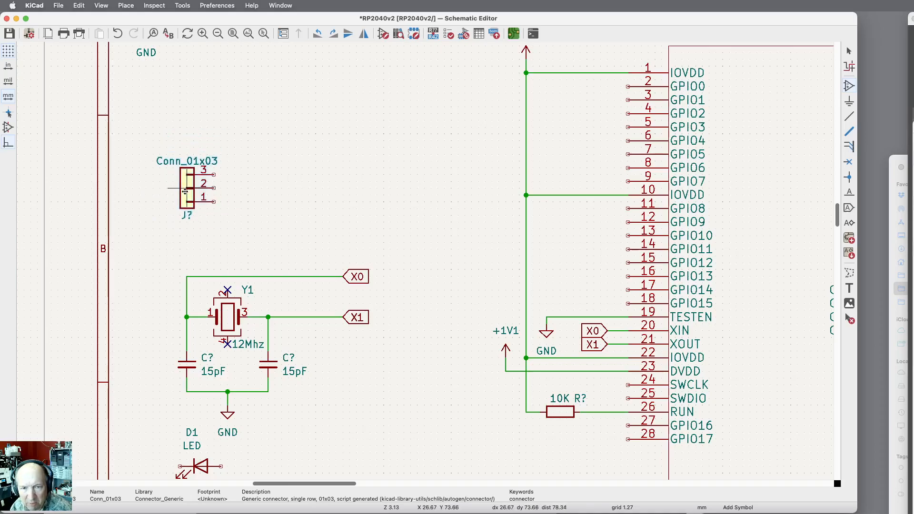
{"action": "left_click", "coordinate": [179, 198]}
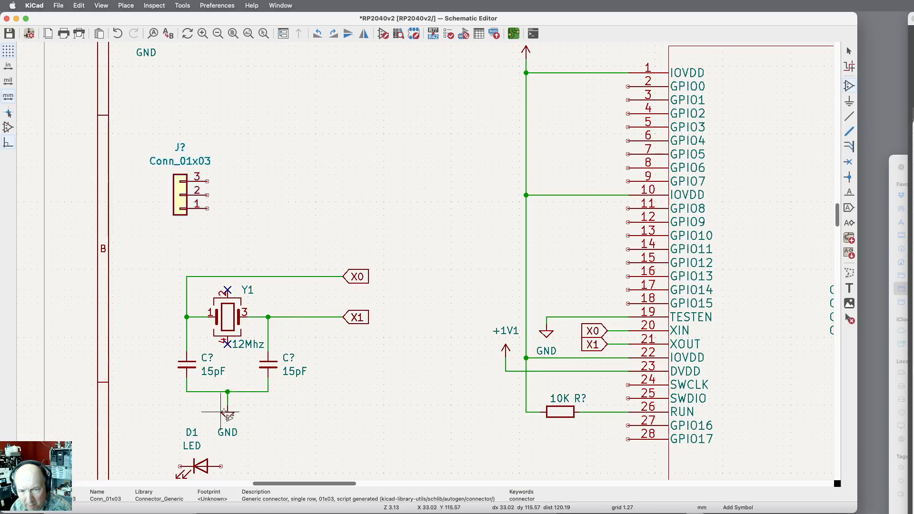
{"action": "scroll", "coordinate": [190, 405], "scroll_direction": "up", "scroll_amount": 3}
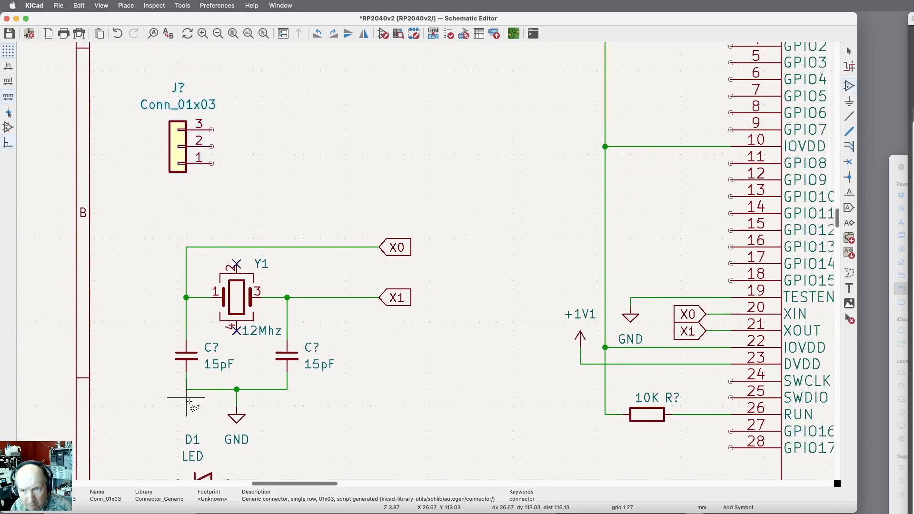
{"action": "key", "text": "super+d"}
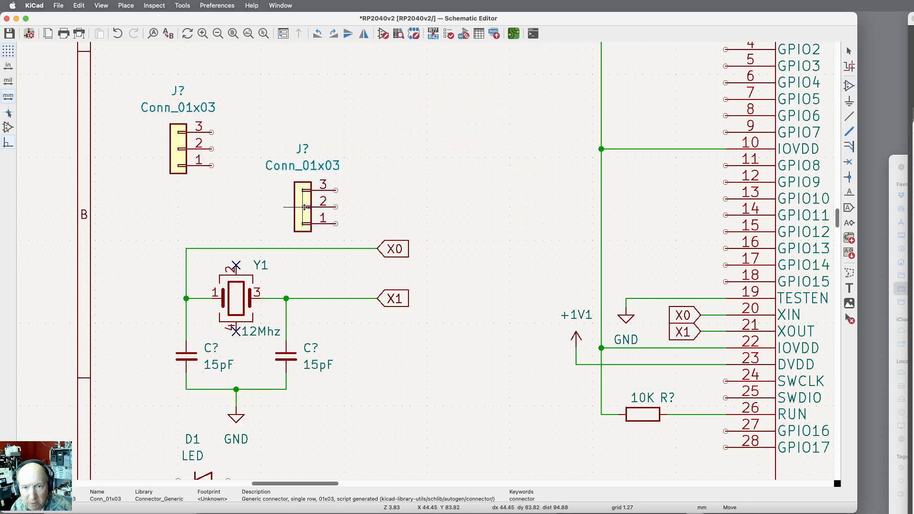
{"action": "key", "text": "Escape"}
Step: Duplicate the crystal circuit's GND symbol, place the copy beside and below the connector, and wire it to connector pin 2
{"action": "key", "text": "super+d"}
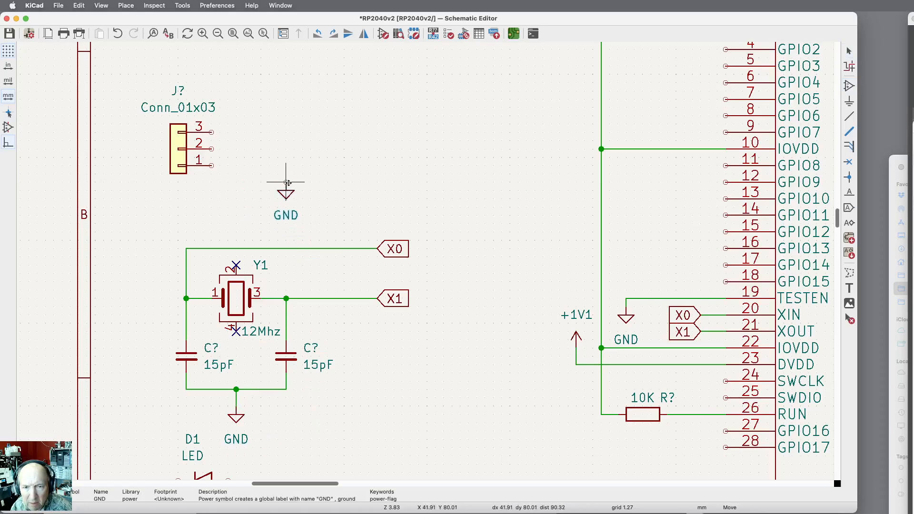
{"action": "left_click", "coordinate": [286, 184]}
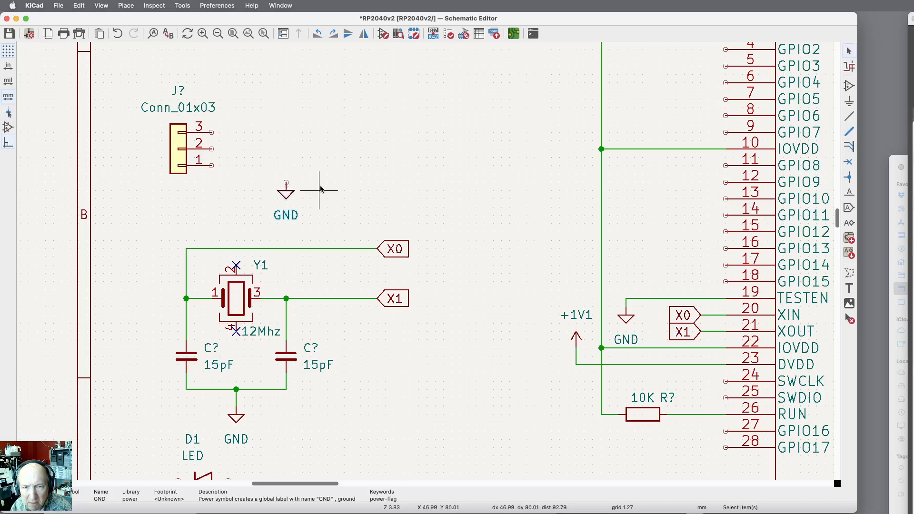
{"action": "key", "text": "w"}
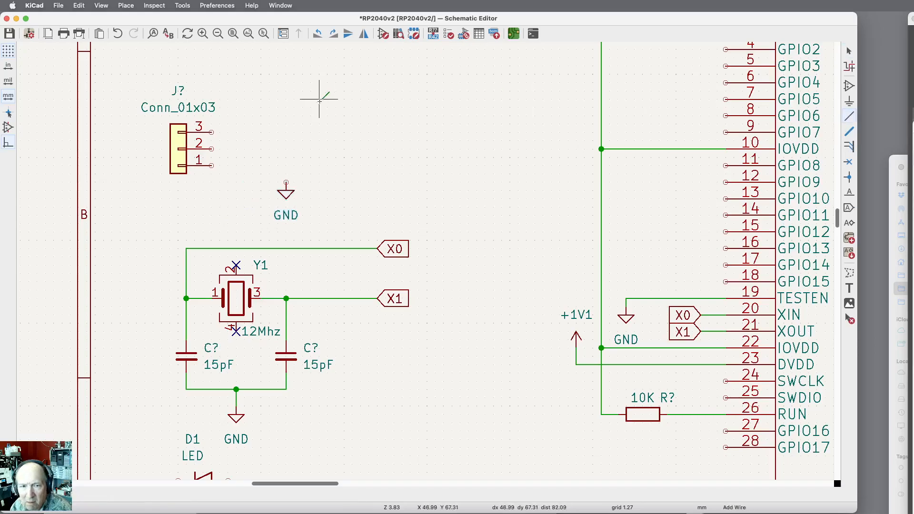
{"action": "left_click", "coordinate": [212, 149]}
{"action": "left_click", "coordinate": [287, 183]}
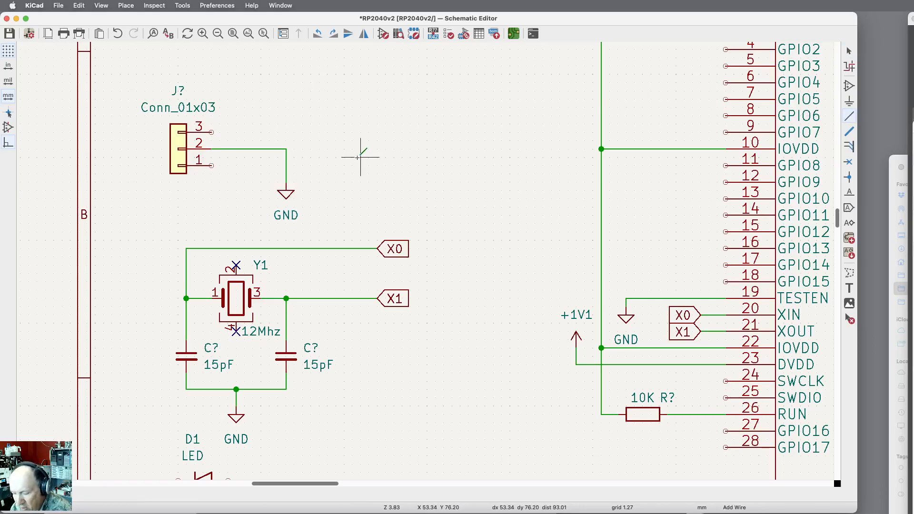
Step: Add a global input label SWCLK beside connector pin 1 and wire it to that pin
{"action": "left_click", "coordinate": [850, 207]}
{"action": "left_click", "coordinate": [659, 127]}
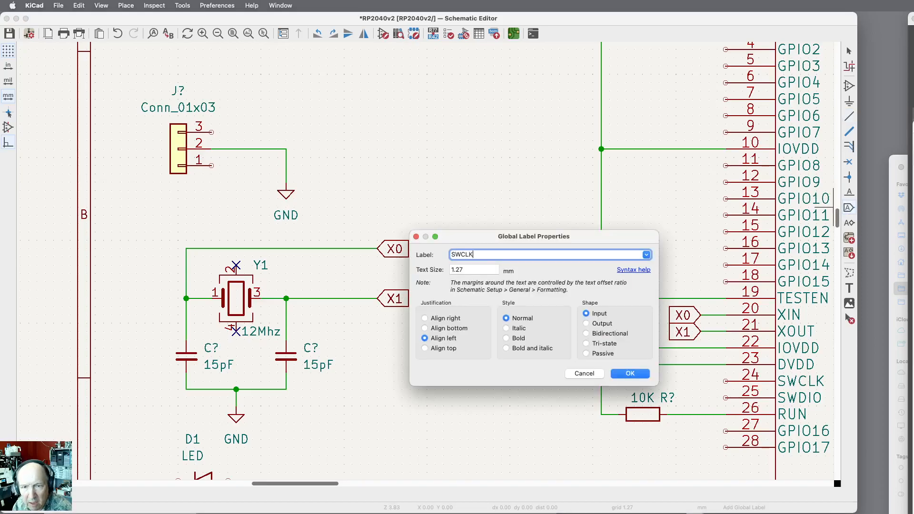
{"action": "key", "text": "Return"}
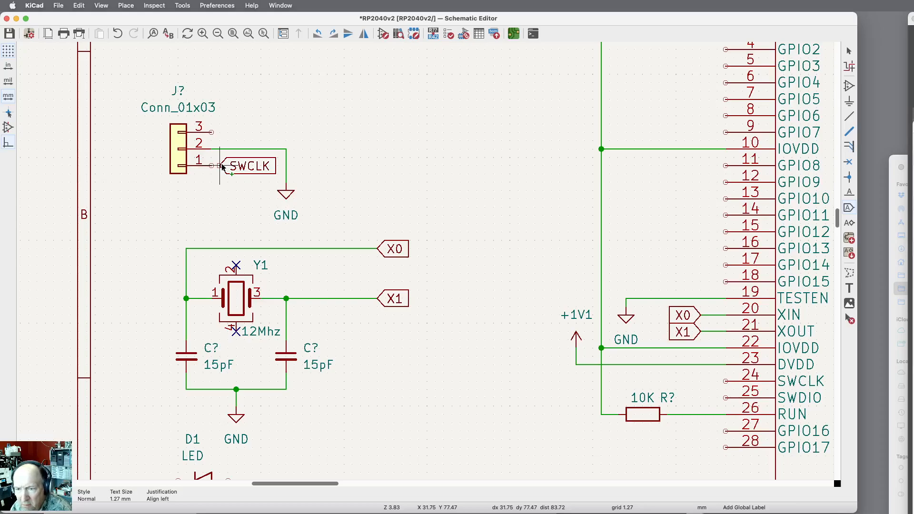
{"action": "left_click", "coordinate": [221, 166]}
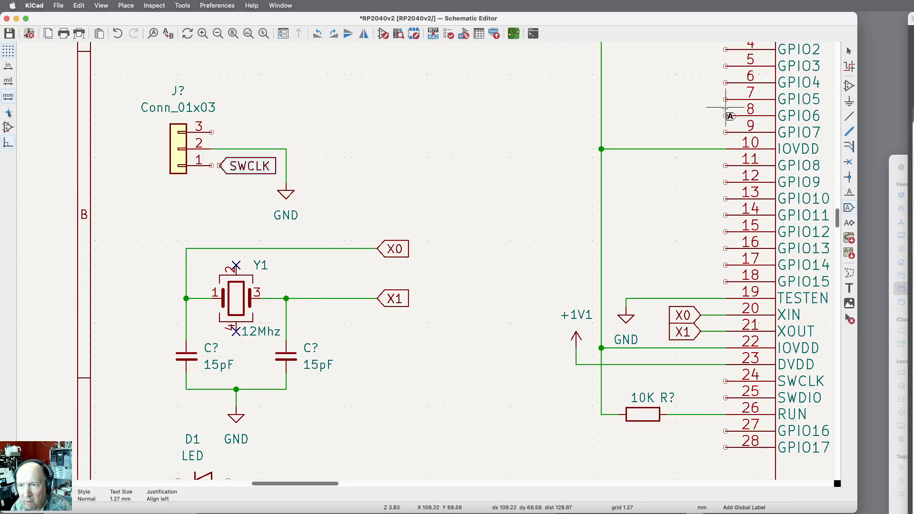
{"action": "left_click", "coordinate": [848, 116]}
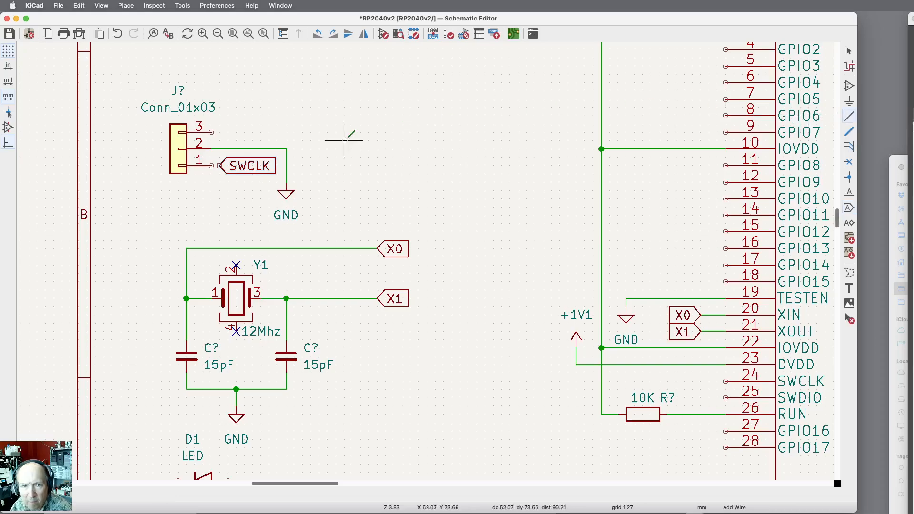
{"action": "left_click", "coordinate": [212, 165]}
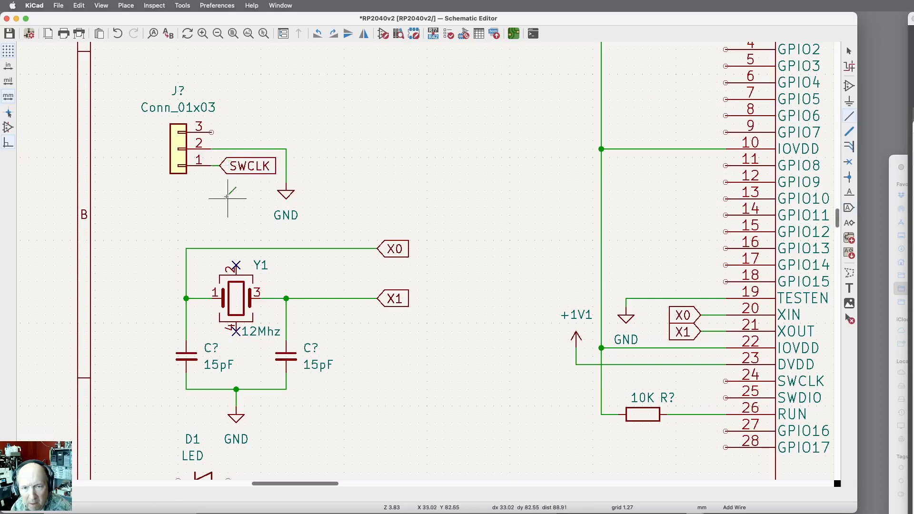
Step: Duplicate the connector's SWCLK label, rotate the copy 180 degrees, and place it beside RP2040 pin 24
{"action": "key", "text": "super+d"}
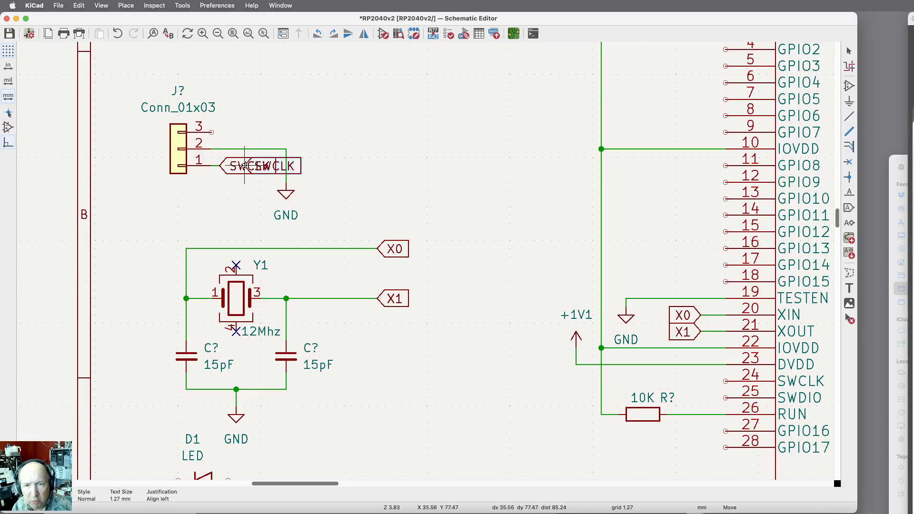
{"action": "key", "text": "r"}
{"action": "key", "text": "r"}
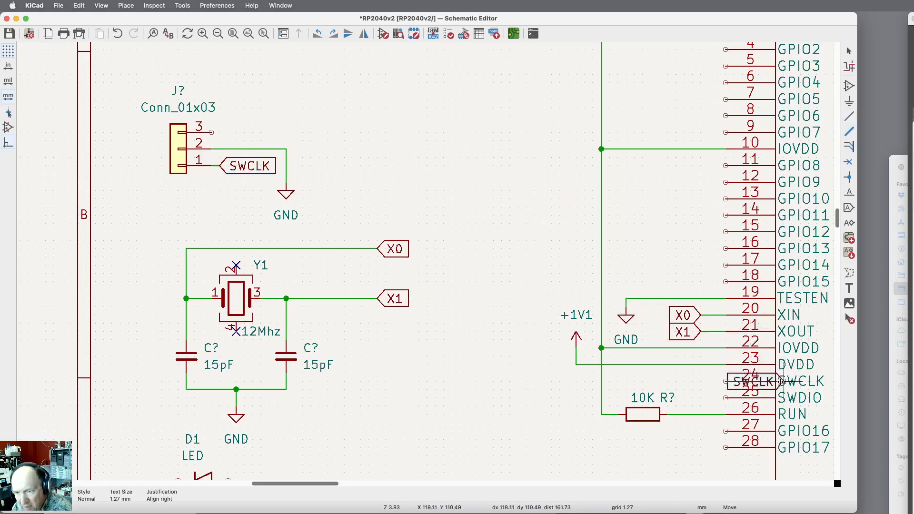
{"action": "left_click", "coordinate": [717, 382]}
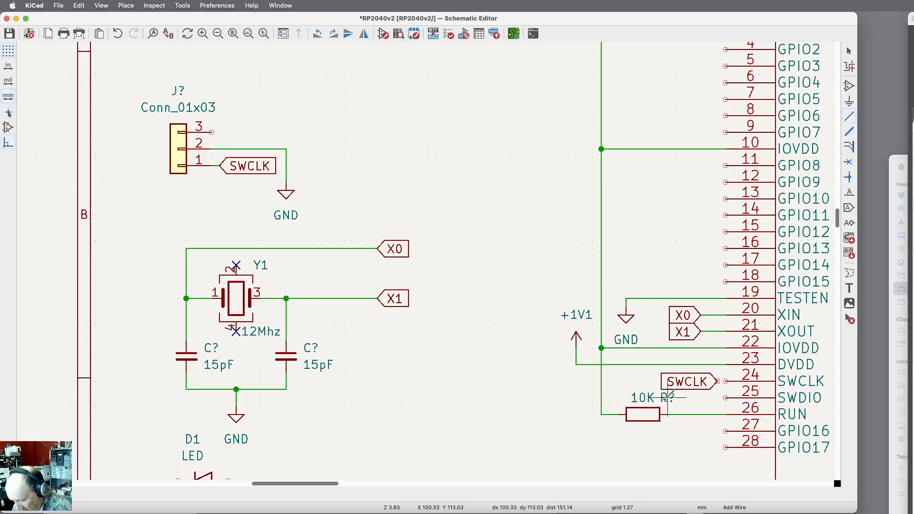
Step: Move the reference and the 10K value of the RUN pin's resistor below the resistor body, side by side
{"action": "key", "text": "m"}
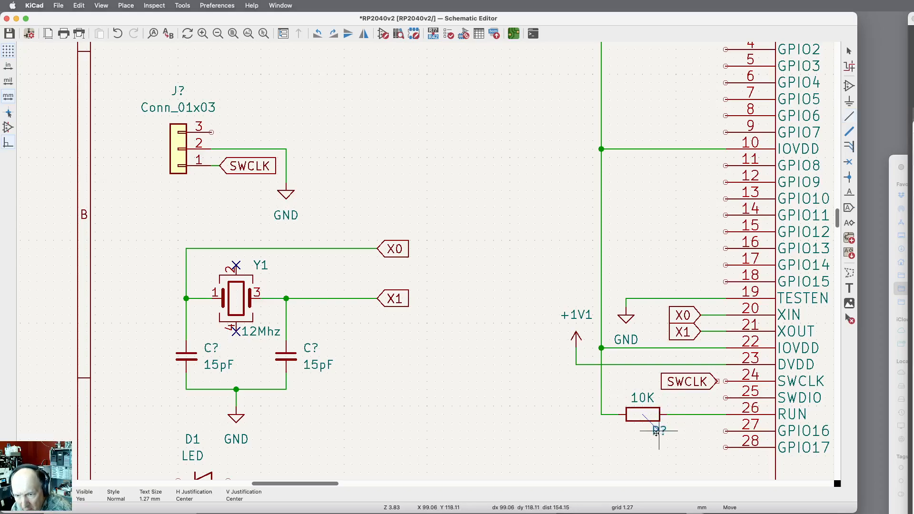
{"action": "left_click", "coordinate": [657, 433]}
{"action": "key", "text": "m"}
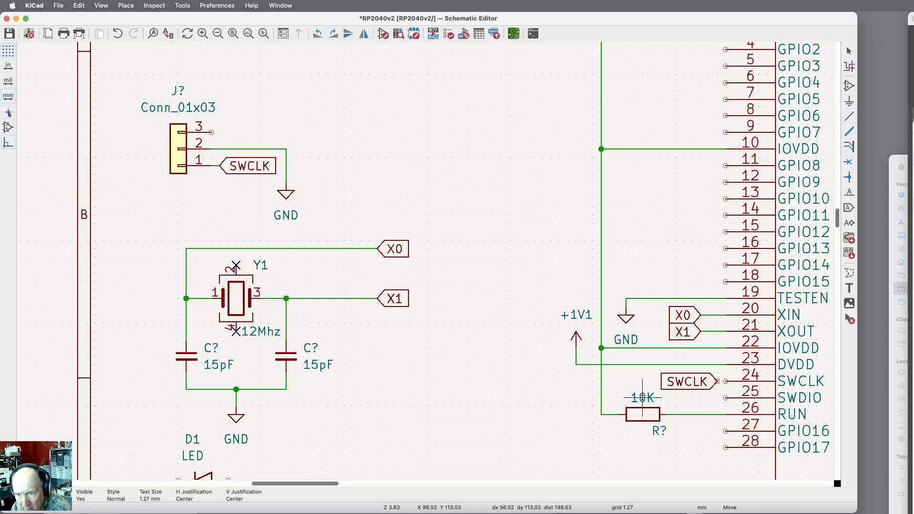
{"action": "left_click", "coordinate": [621, 430]}
Step: Wire the SWCLK label to RP2040 pin 24
{"action": "key", "text": "w"}
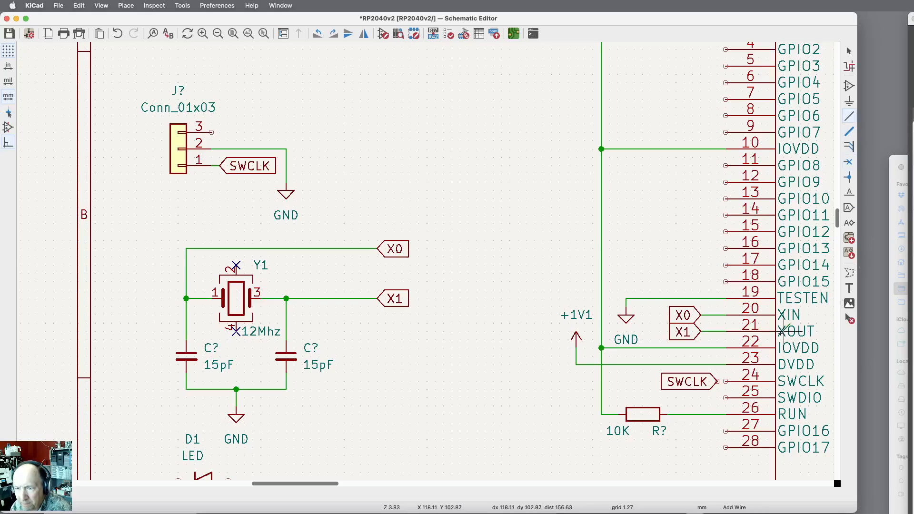
{"action": "left_click", "coordinate": [725, 381]}
{"action": "left_click", "coordinate": [718, 381]}
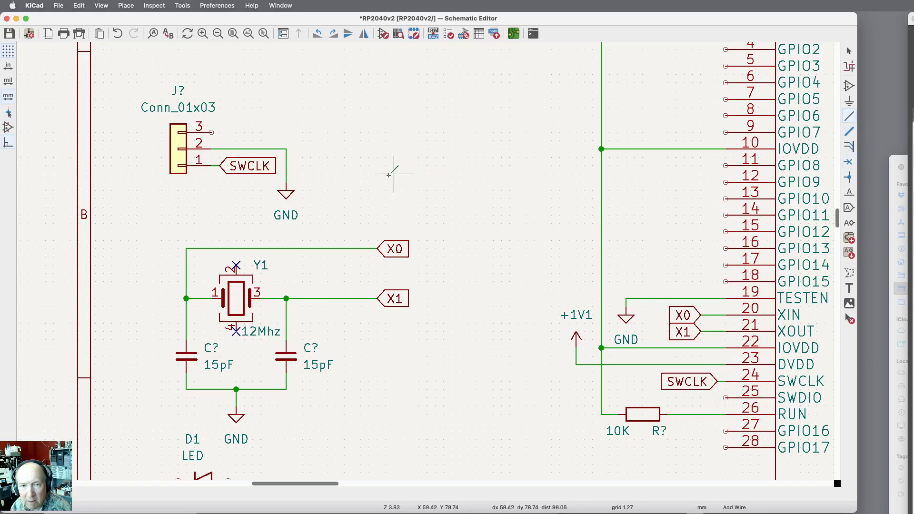
Step: Add a global input label SWDIO beside pin 3 of the Conn_01x03 connector and wire it to that pin
{"action": "left_click", "coordinate": [850, 211]}
{"action": "left_click", "coordinate": [830, 216]}
{"action": "type", "text": "SWD"}
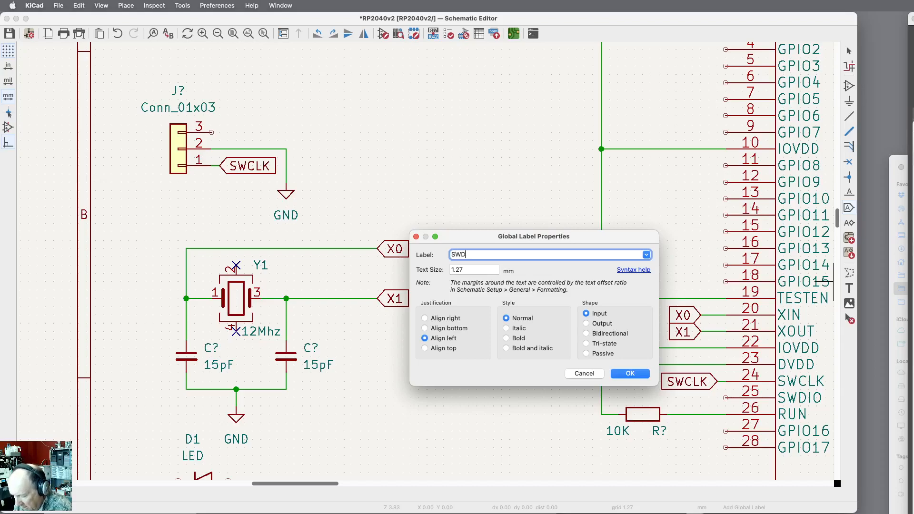
{"action": "type", "text": "IO"}
{"action": "key", "text": "Return"}
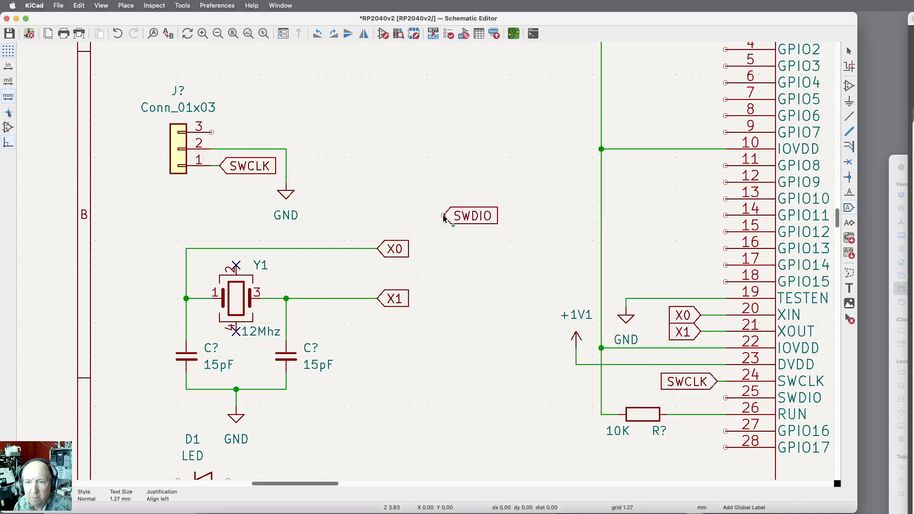
{"action": "left_click", "coordinate": [219, 133]}
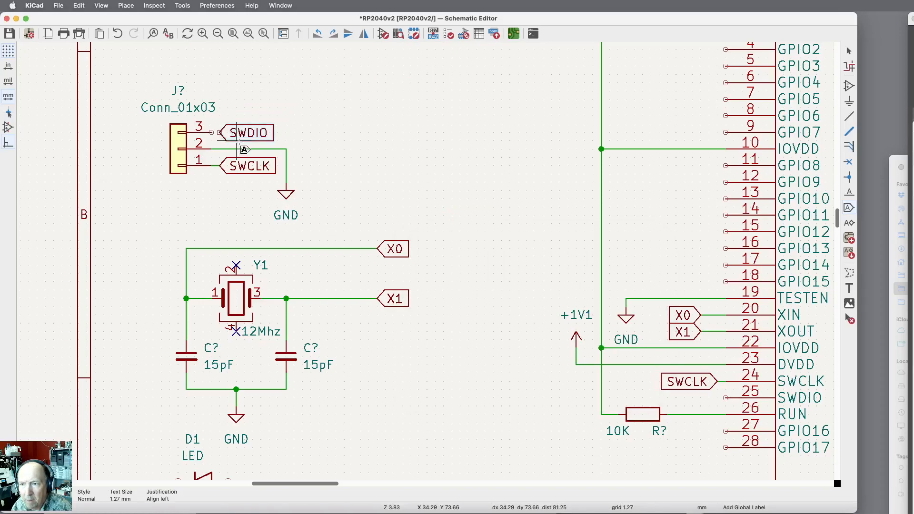
{"action": "left_click", "coordinate": [849, 116]}
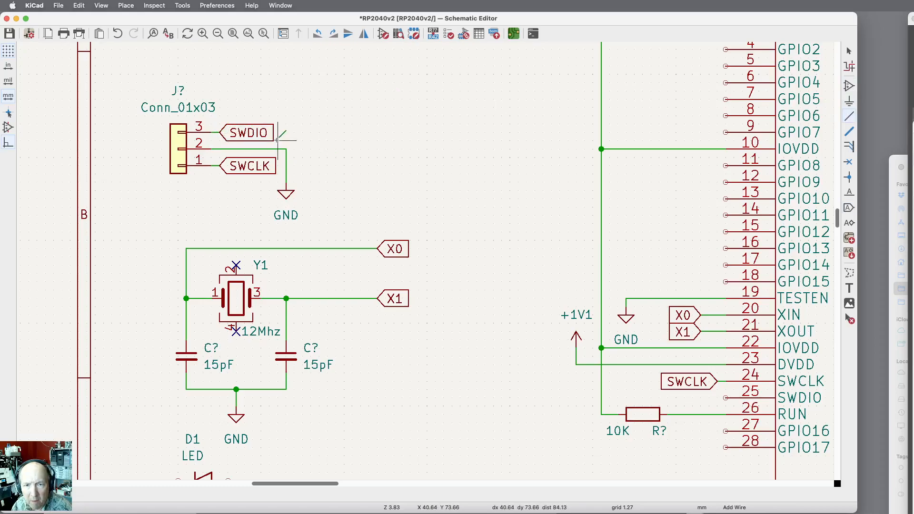
Step: Duplicate the SWDIO label, rotate the copy 180 degrees, place it beside RP2040 pin 25, and wire it to the pin
{"action": "key", "text": "super+d"}
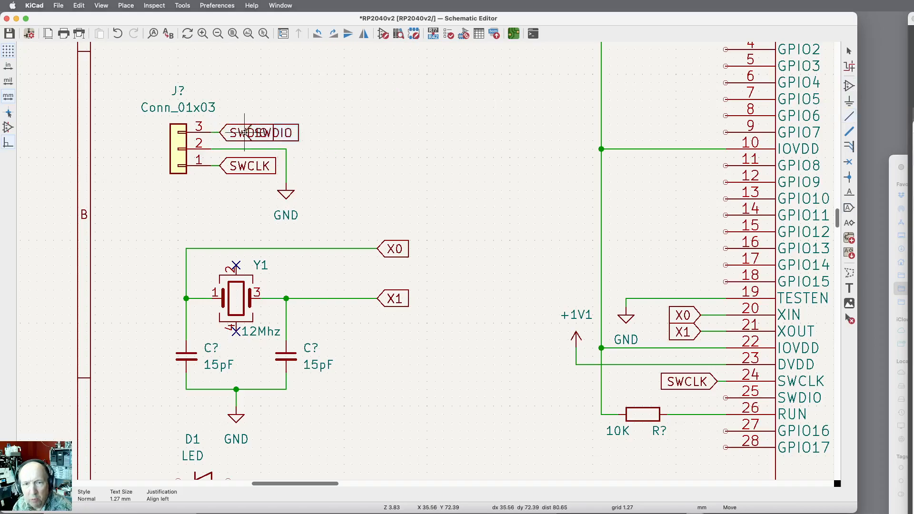
{"action": "key", "text": "r"}
{"action": "key", "text": "r"}
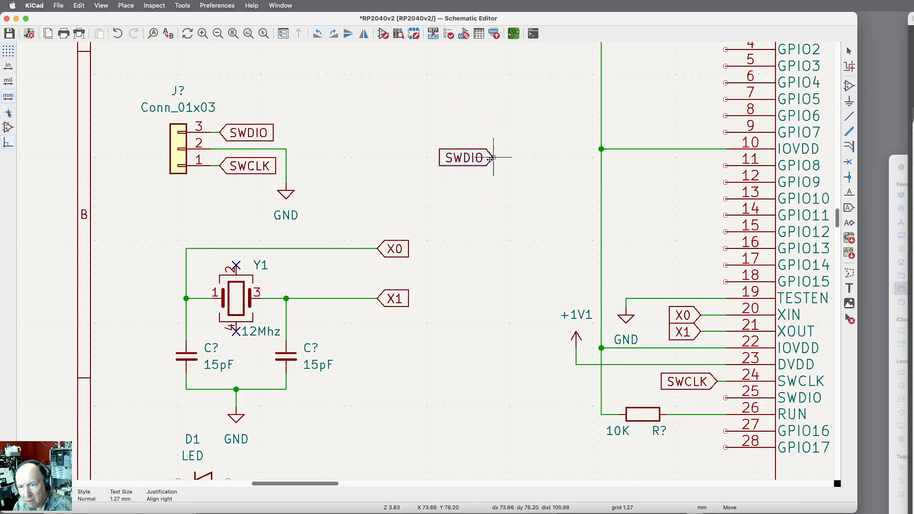
{"action": "left_click", "coordinate": [719, 397]}
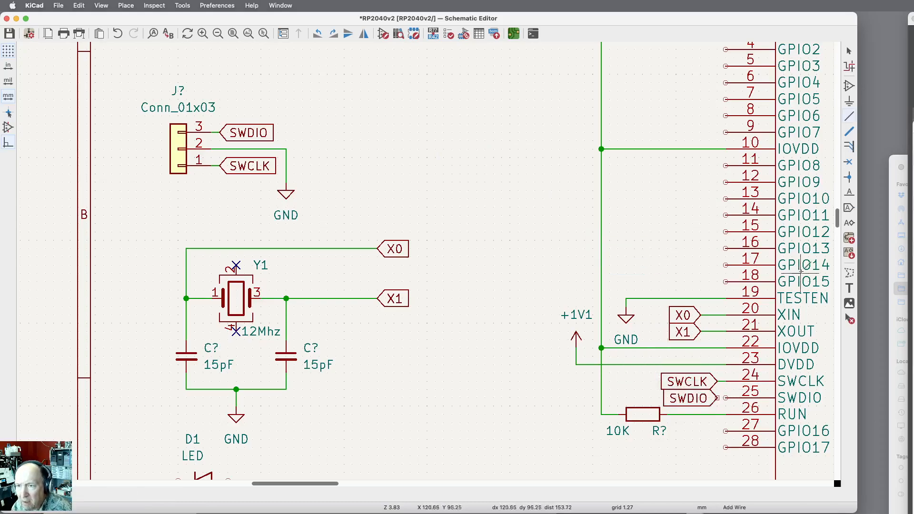
{"action": "key", "text": "w"}
{"action": "left_click", "coordinate": [726, 399]}
{"action": "left_click", "coordinate": [718, 399]}
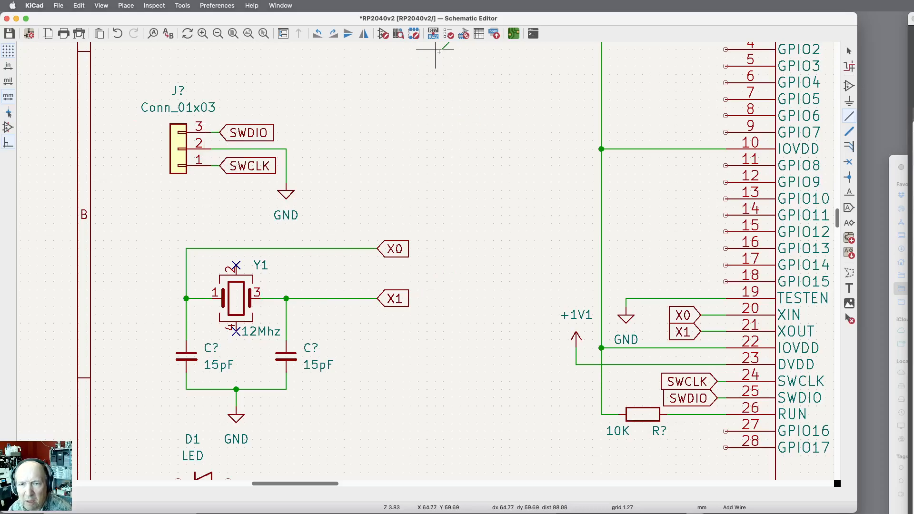
Step: Annotate the entire schematic, keeping existing annotations and sorting symbols by X position
{"action": "left_click", "coordinate": [434, 35]}
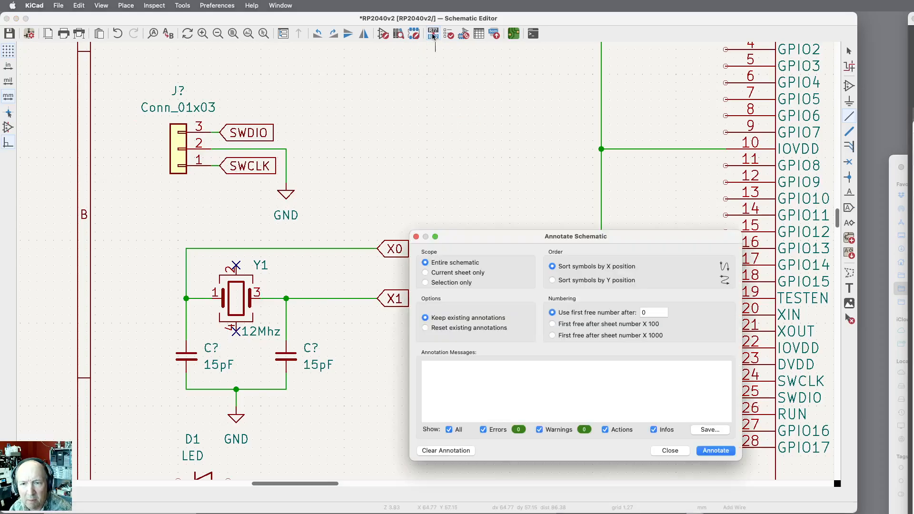
{"action": "left_click", "coordinate": [717, 451]}
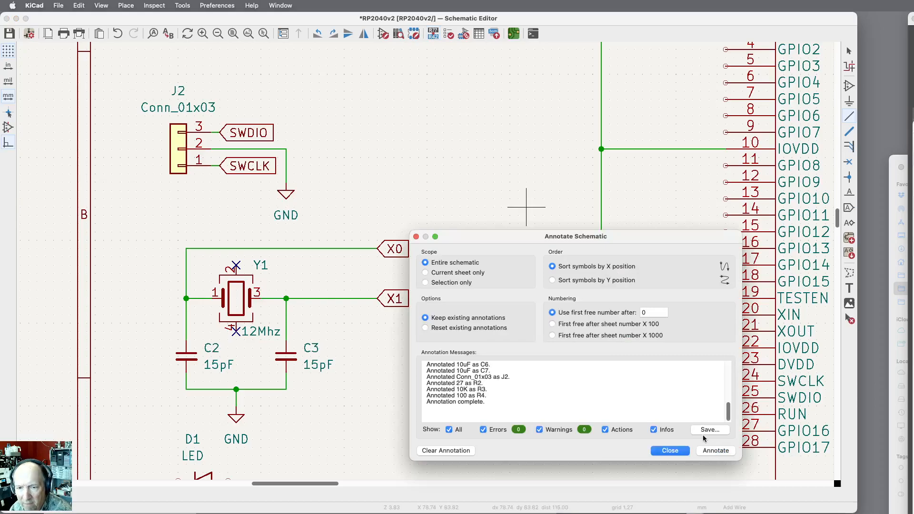
{"action": "left_click", "coordinate": [670, 451]}
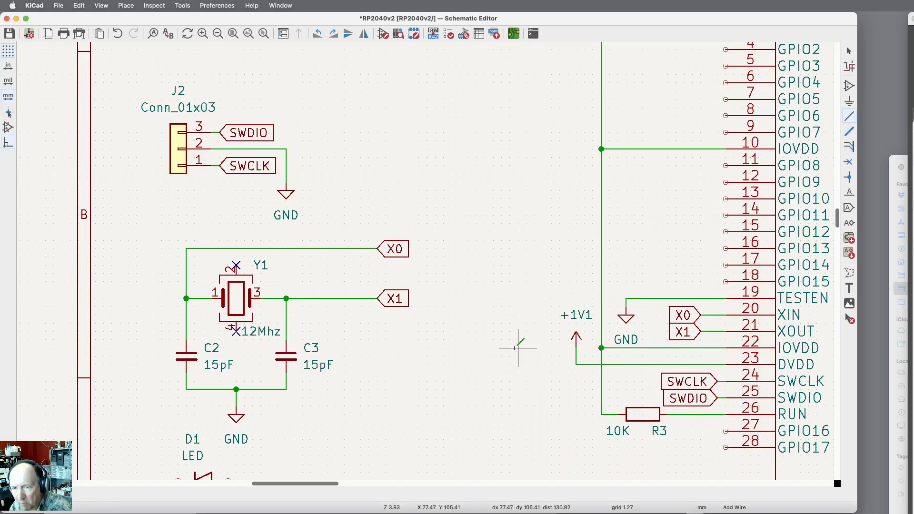
Step: Add the W25Q32JVSS symbol from the Memory_Flash library in the empty area above and to the right of the RP2040
{"action": "scroll", "coordinate": [393, 245], "scroll_direction": "down", "scroll_amount": 1}
{"action": "scroll", "coordinate": [393, 245], "scroll_direction": "down", "scroll_amount": 5}
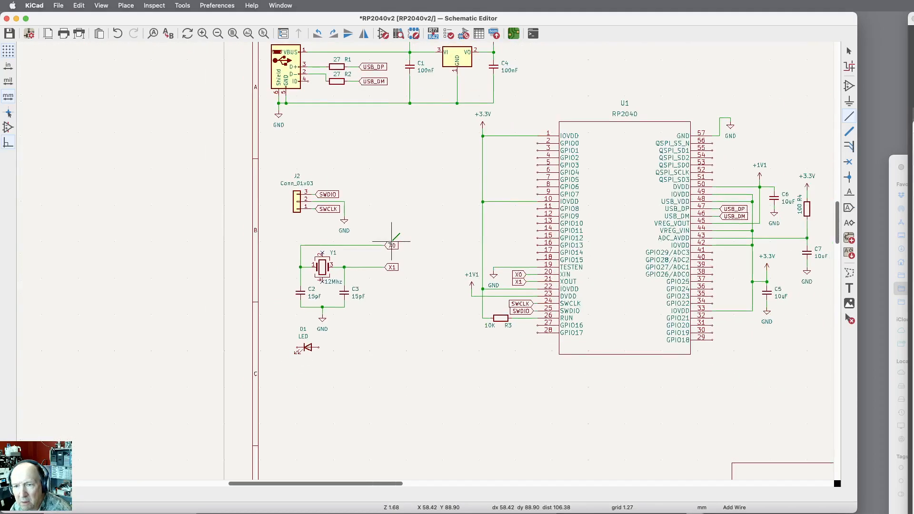
{"action": "scroll", "coordinate": [392, 244], "scroll_direction": "down", "scroll_amount": 3}
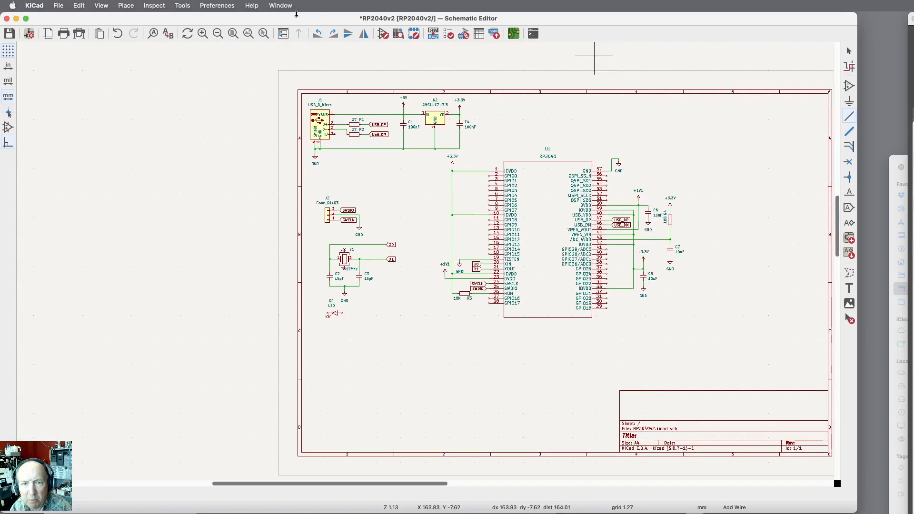
{"action": "left_click", "coordinate": [234, 33]}
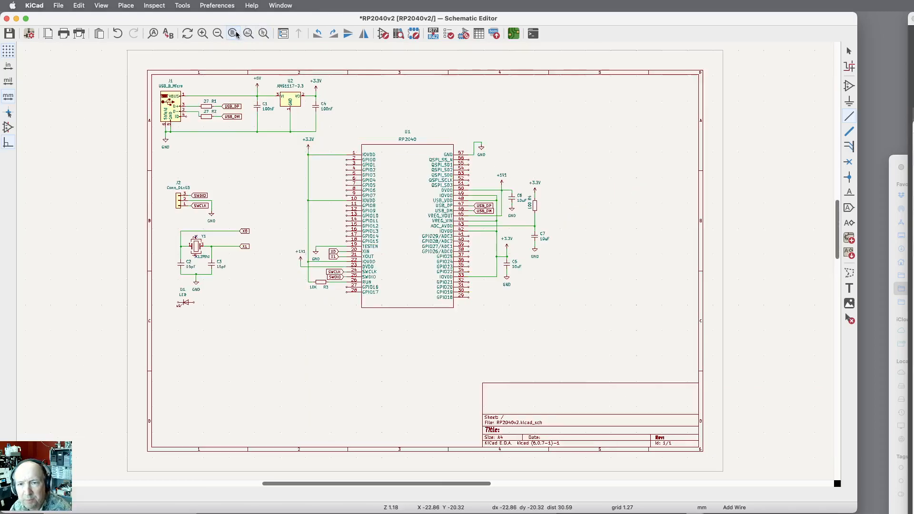
{"action": "left_click", "coordinate": [846, 86]}
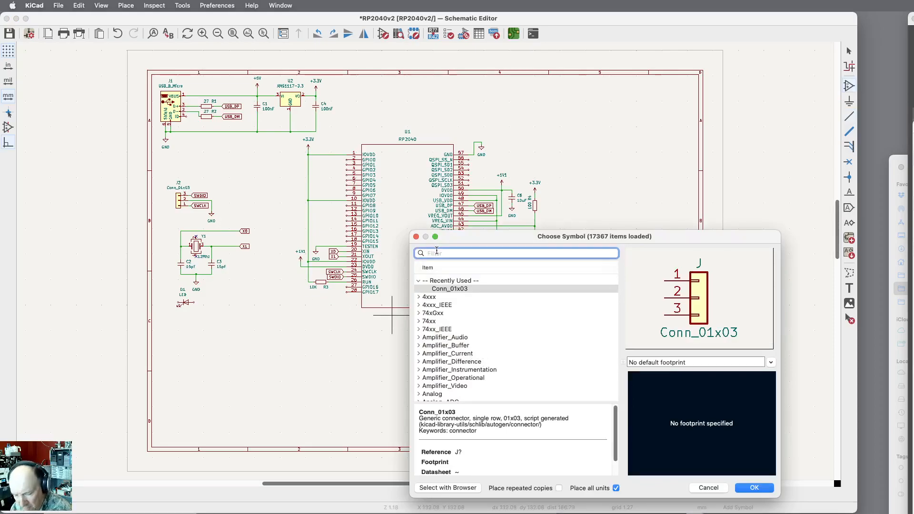
{"action": "type", "text": "W"}
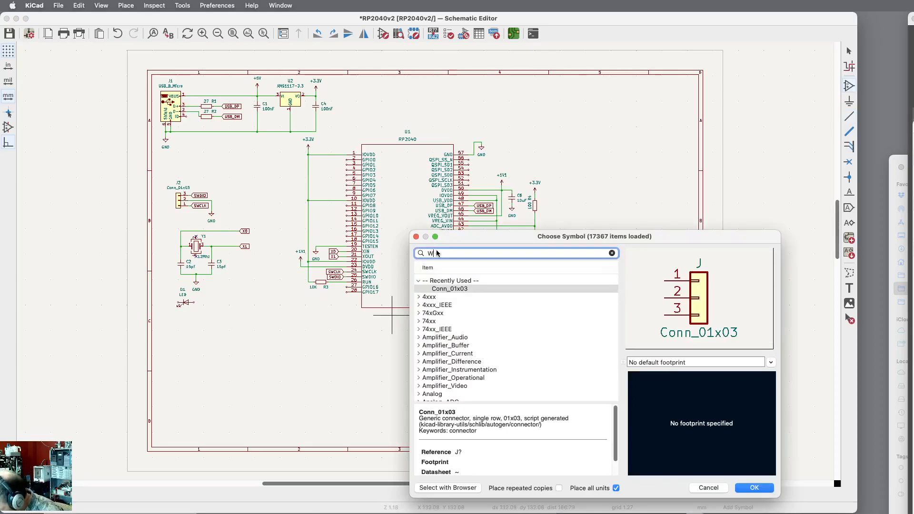
{"action": "type", "text": "25"}
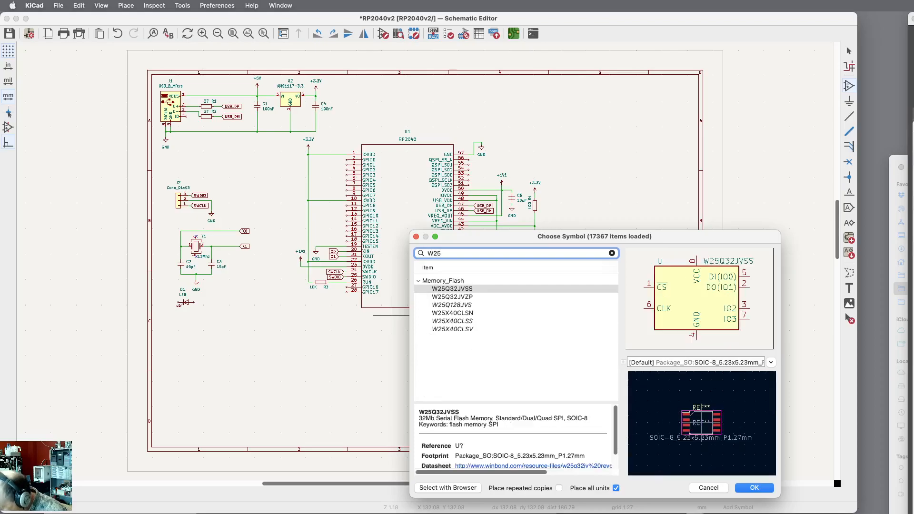
{"action": "type", "text": "Q32"}
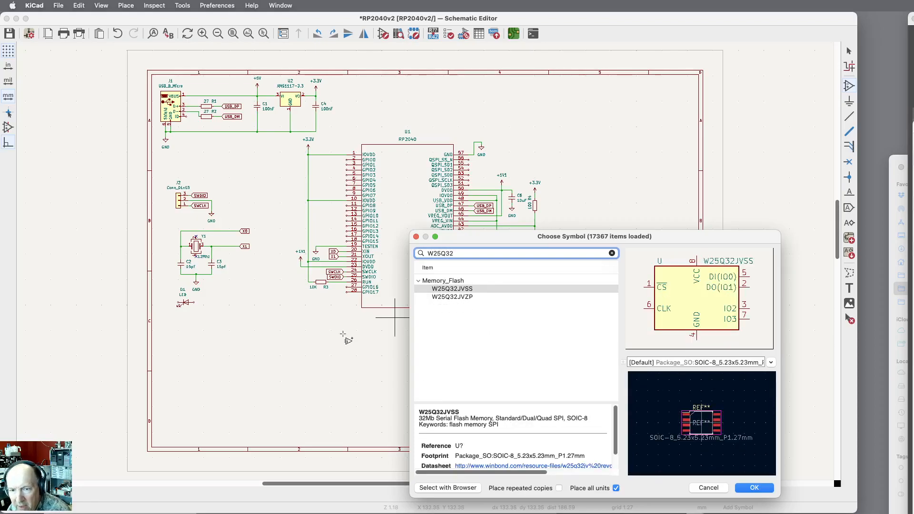
{"action": "left_click", "coordinate": [462, 289]}
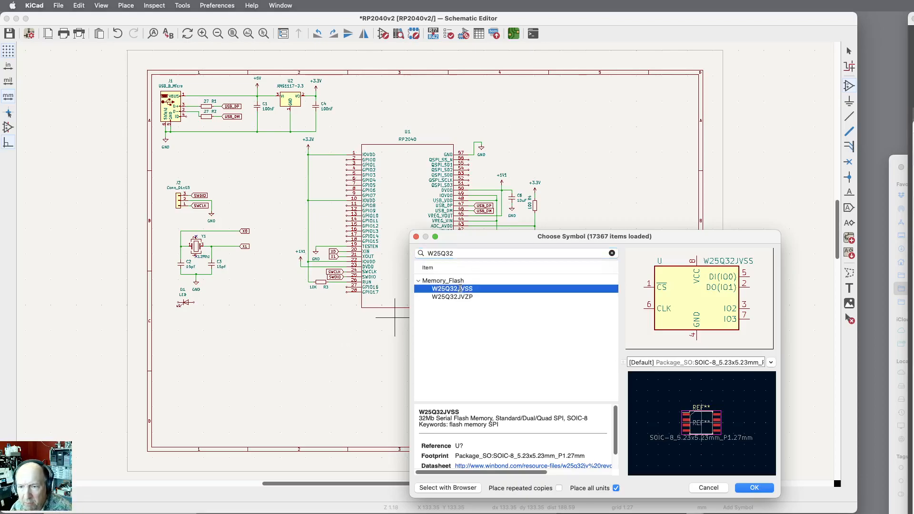
{"action": "left_click", "coordinate": [749, 488]}
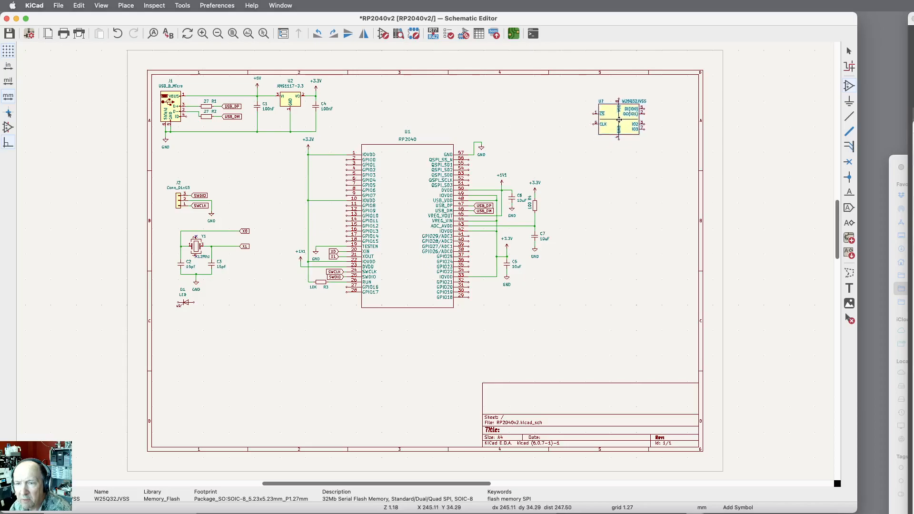
{"action": "left_click", "coordinate": [619, 120]}
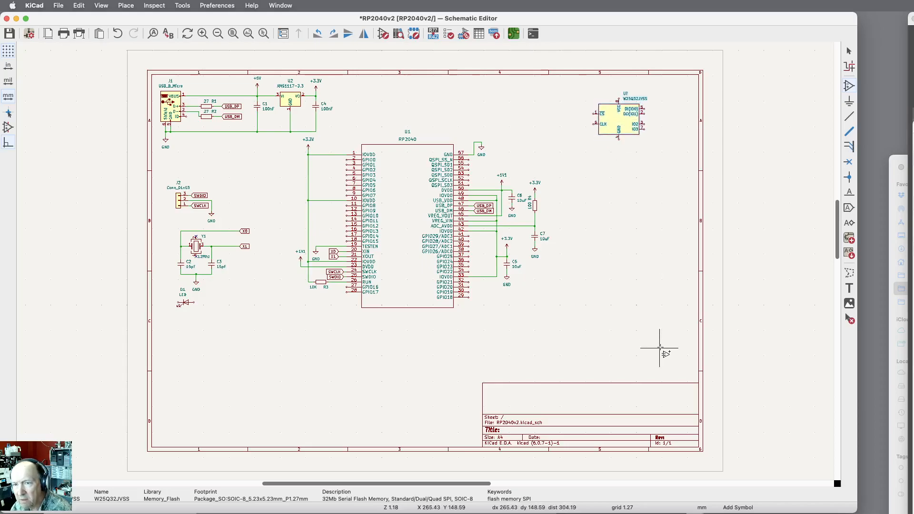
Step: Annotate the schematic again so the new W25Q32JVSS flash chip gets a reference, keeping existing annotations
{"action": "scroll", "coordinate": [662, 79], "scroll_direction": "up", "scroll_amount": 3}
{"action": "scroll", "coordinate": [663, 78], "scroll_direction": "up", "scroll_amount": 2}
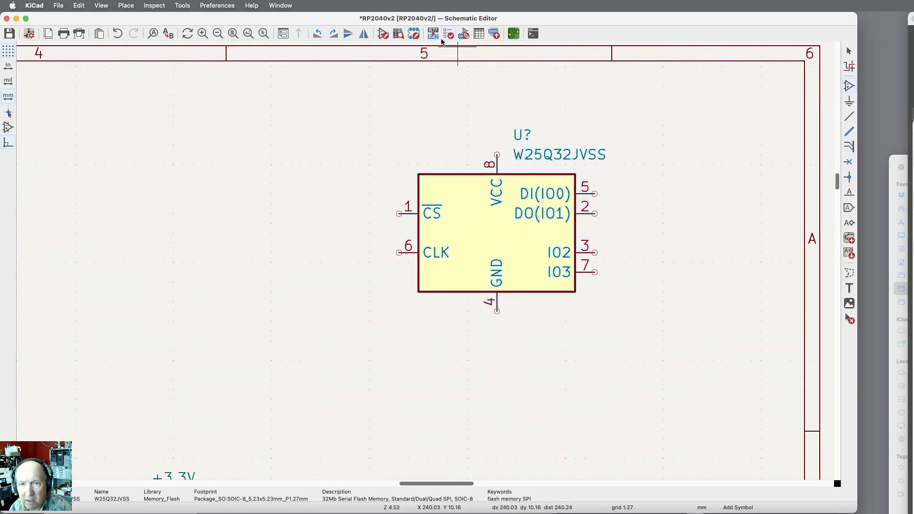
{"action": "left_click", "coordinate": [436, 34]}
{"action": "left_click", "coordinate": [716, 450]}
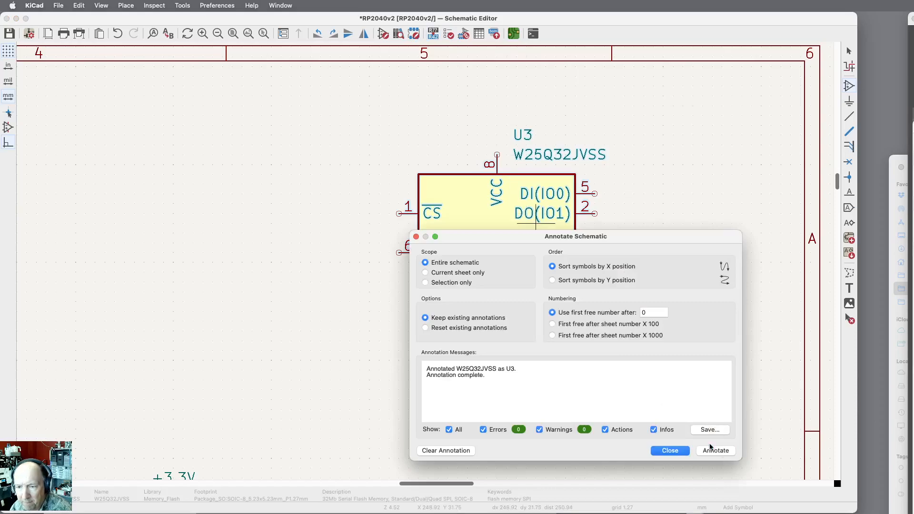
{"action": "left_click", "coordinate": [671, 451]}
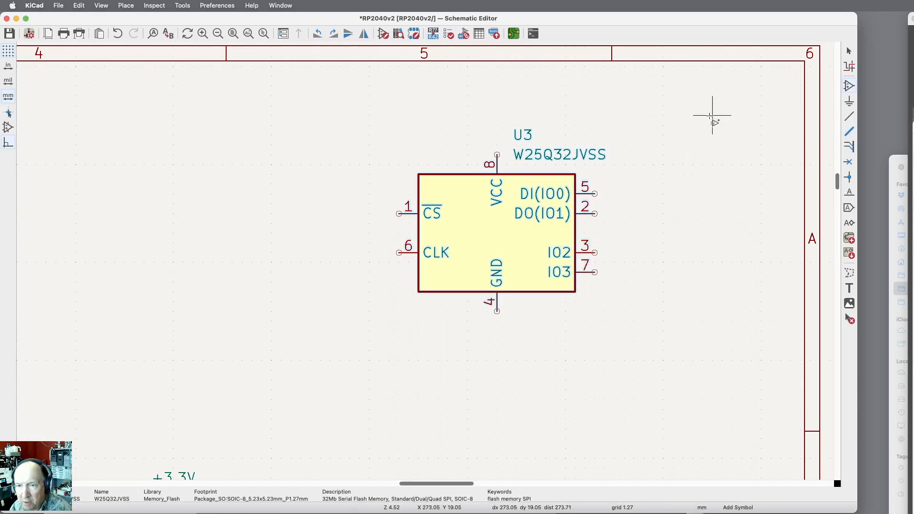
Step: Duplicate the +3.3V power symbol above R4 and place the copy just above the VCC pin of the W25Q32JVSS
{"action": "scroll", "coordinate": [714, 116], "scroll_direction": "down", "scroll_amount": 3}
{"action": "scroll", "coordinate": [714, 116], "scroll_direction": "up", "scroll_amount": 1}
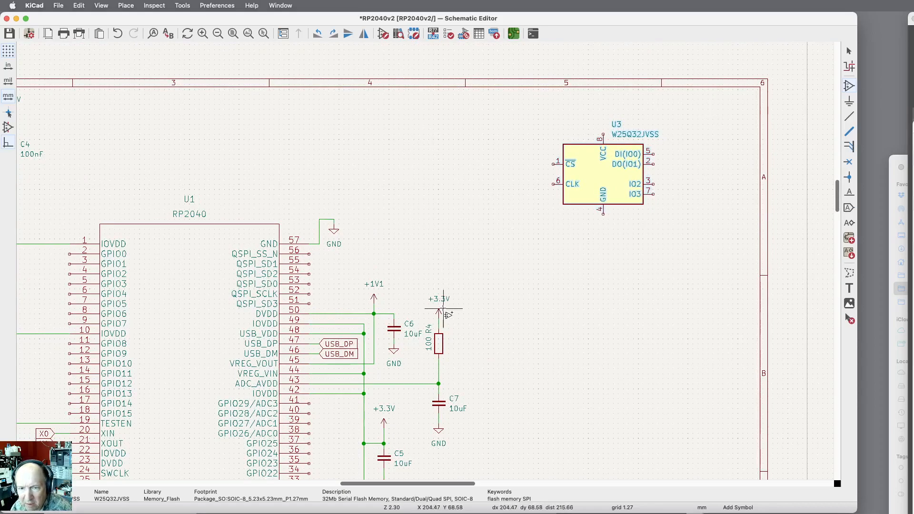
{"action": "key", "text": "Escape"}
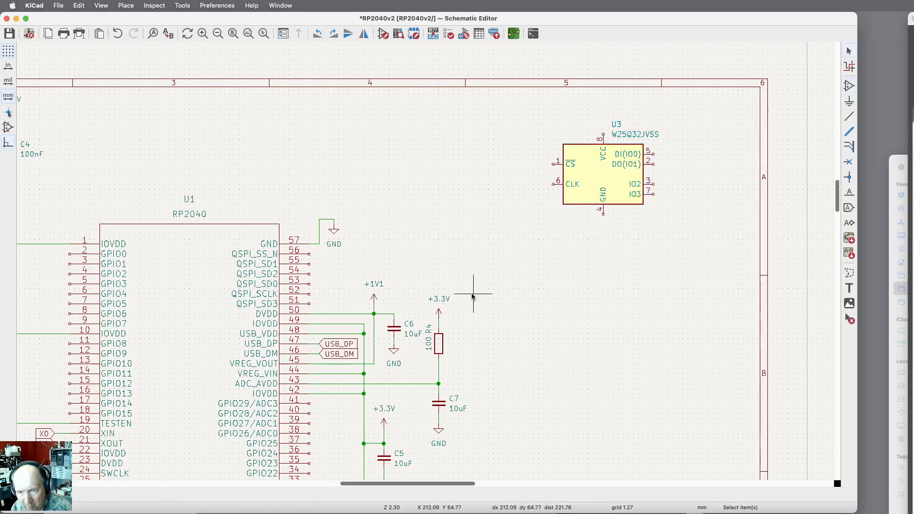
{"action": "left_click", "coordinate": [439, 309]}
{"action": "key", "text": "ctrl+d"}
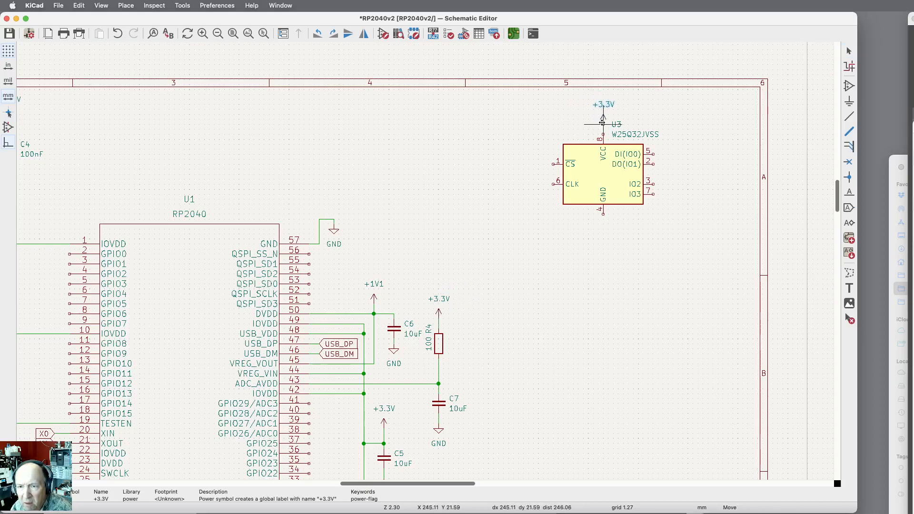
{"action": "left_click", "coordinate": [603, 122]}
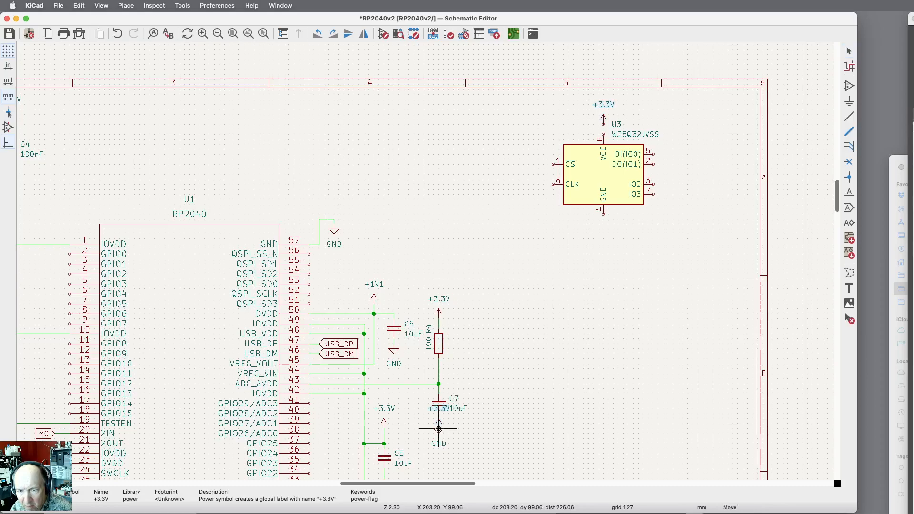
Step: Duplicate the GND power symbol below C7 and place the copy just below the GND pin of the W25Q32JVSS
{"action": "left_click", "coordinate": [526, 402]}
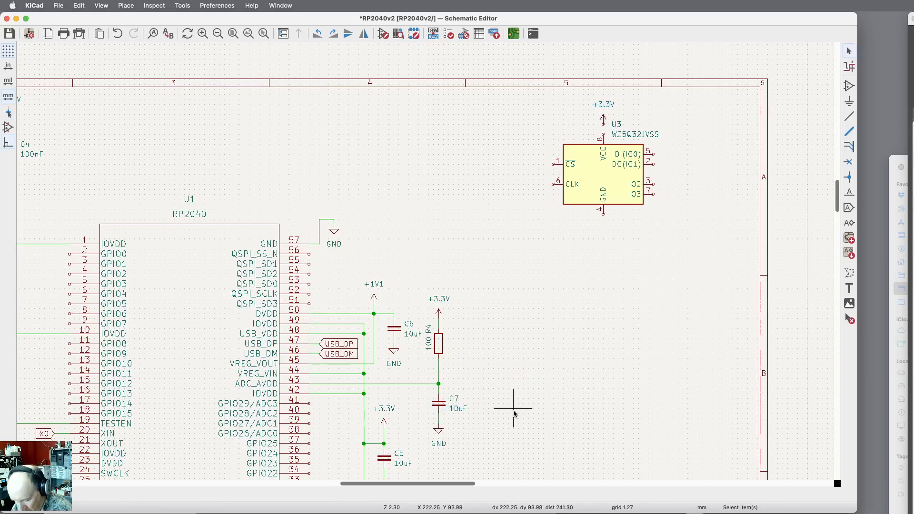
{"action": "key", "text": "super+d"}
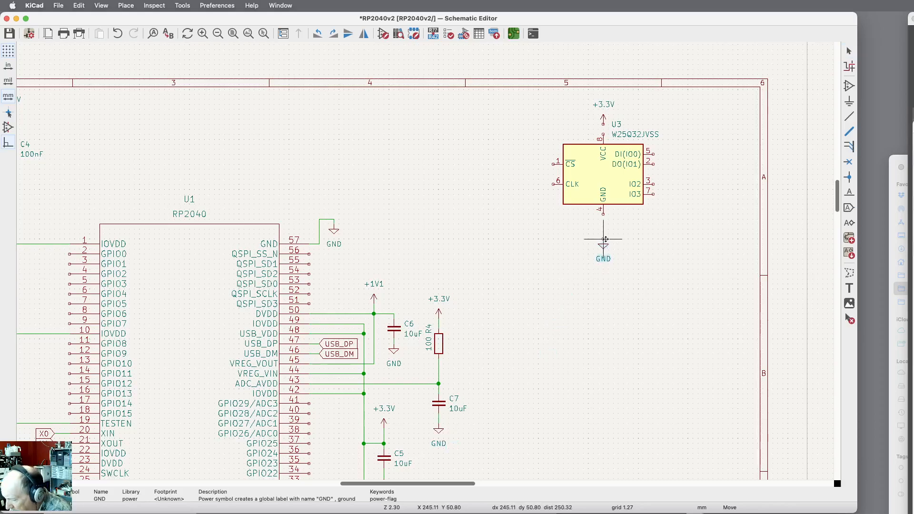
{"action": "left_click", "coordinate": [605, 240]}
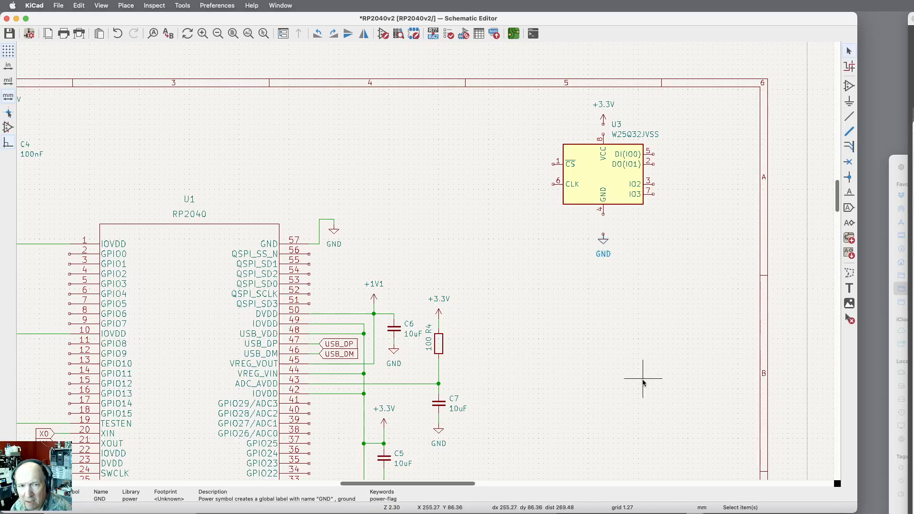
Step: Duplicate the 100nF capacitor C4 and place the copy to the right of the W25Q32JVSS
{"action": "scroll", "coordinate": [643, 379], "scroll_direction": "down", "scroll_amount": 2}
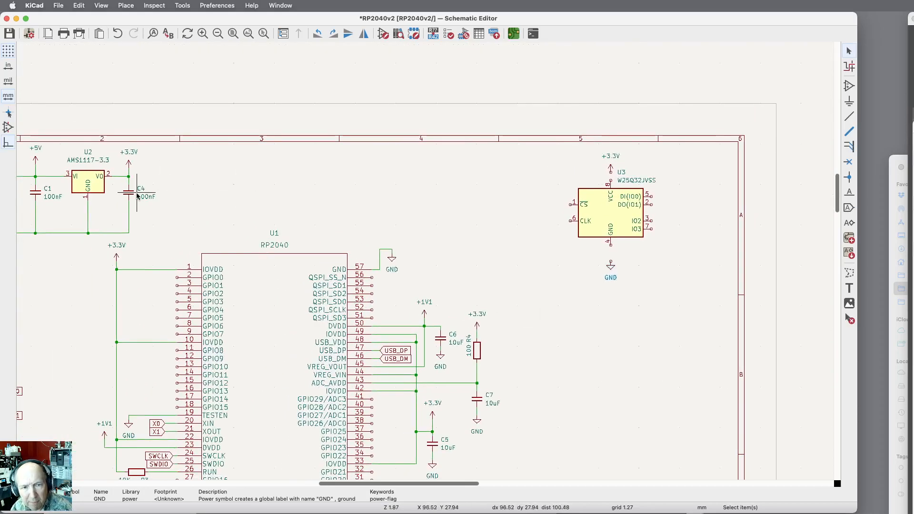
{"action": "key", "text": "Escape"}
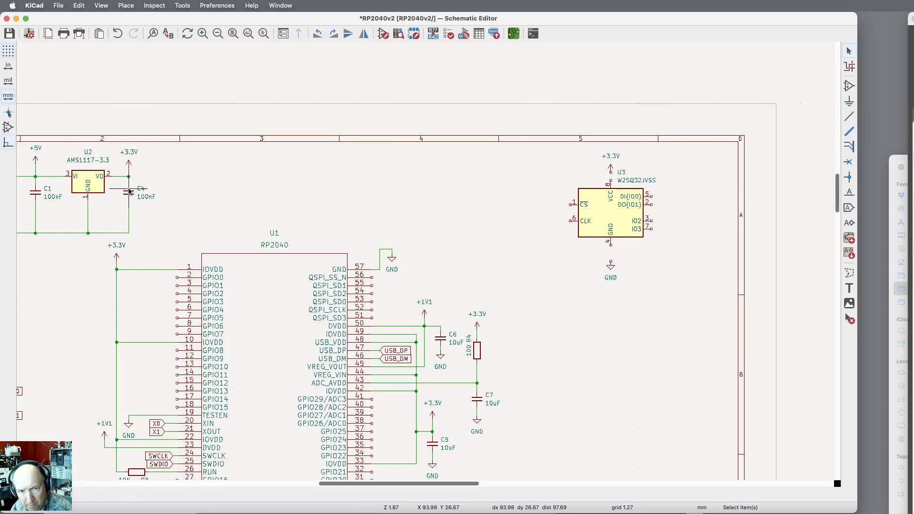
{"action": "key", "text": "ctrl+v"}
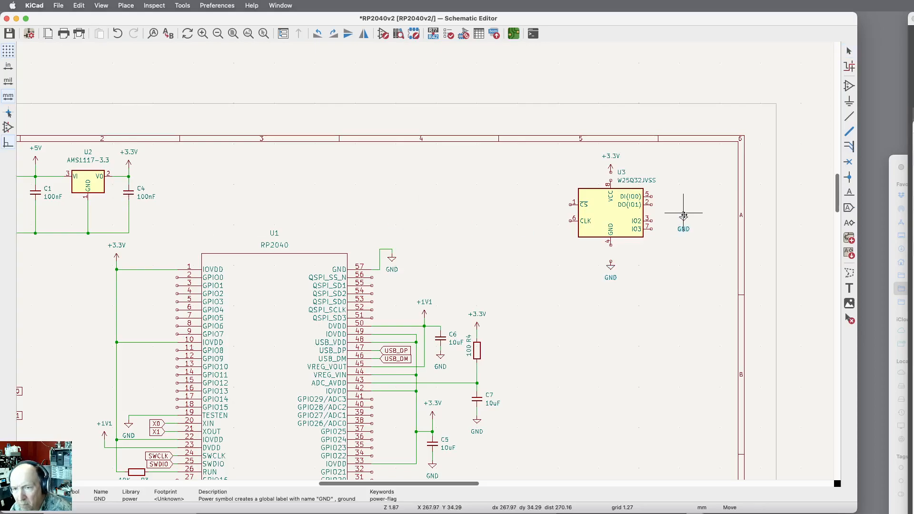
{"action": "key", "text": "Escape"}
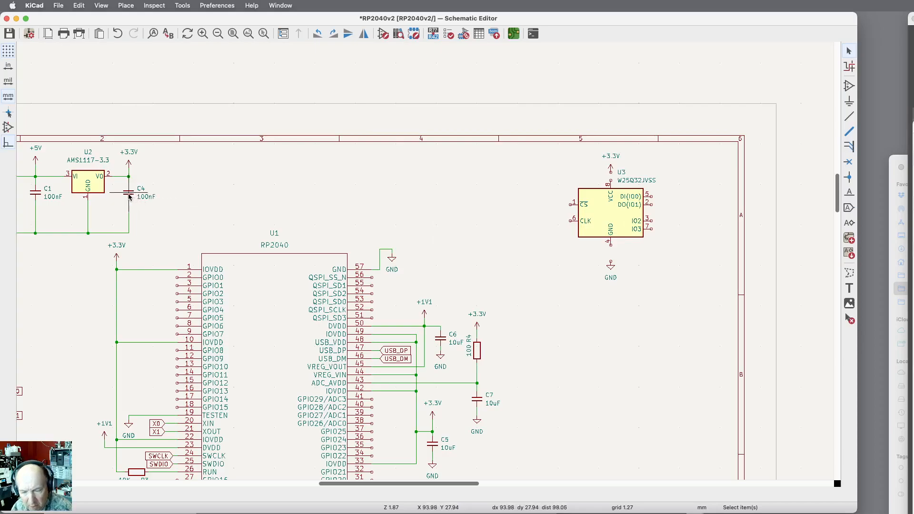
{"action": "key", "text": "super+d"}
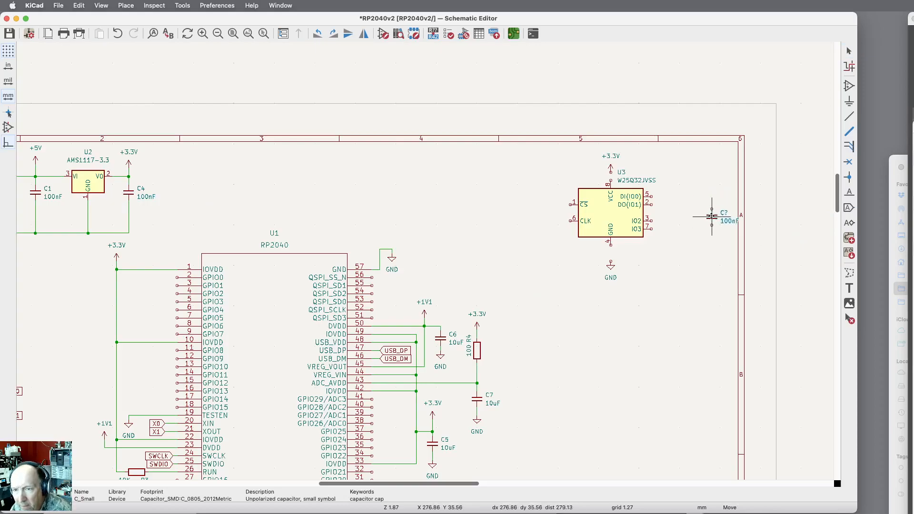
{"action": "left_click", "coordinate": [708, 213]}
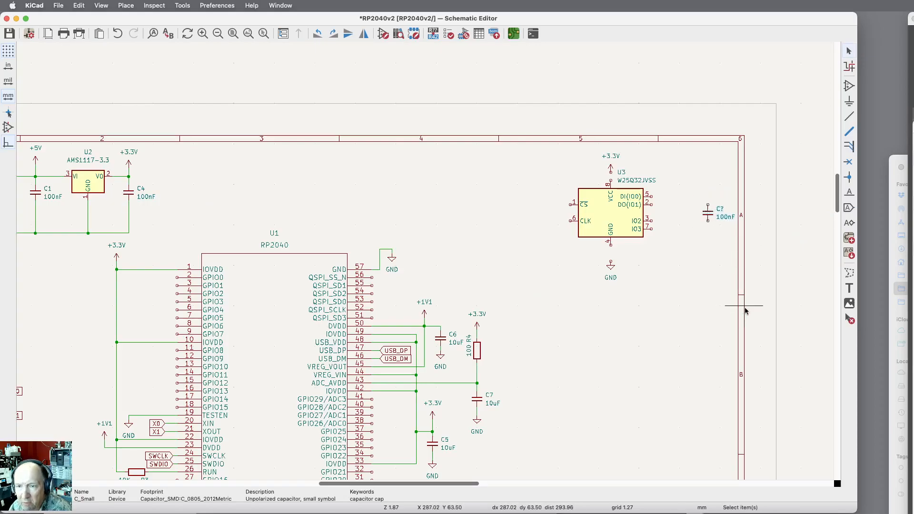
Step: Wire the +3.3V symbol to the VCC pin and the GND pin to the GND symbol on the W25Q32JVSS
{"action": "scroll", "coordinate": [703, 243], "scroll_direction": "up", "scroll_amount": 5}
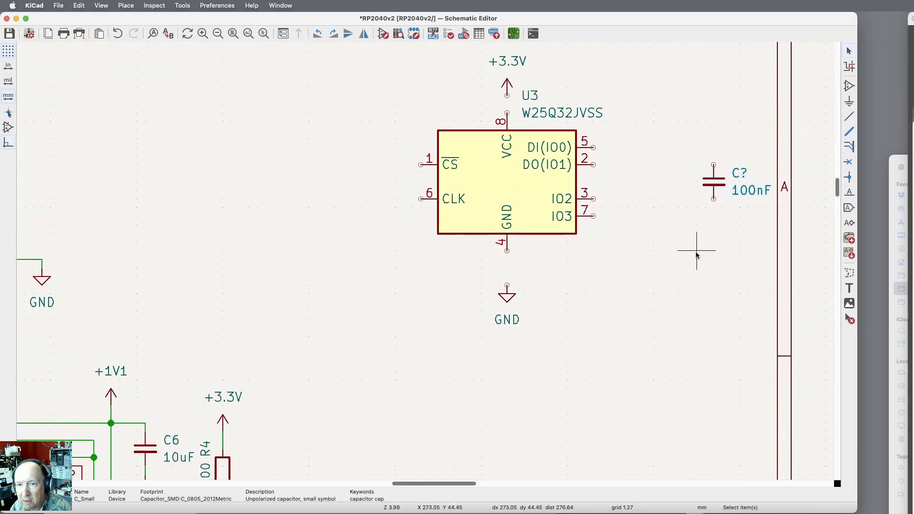
{"action": "scroll", "coordinate": [739, 46], "scroll_direction": "up", "scroll_amount": 1}
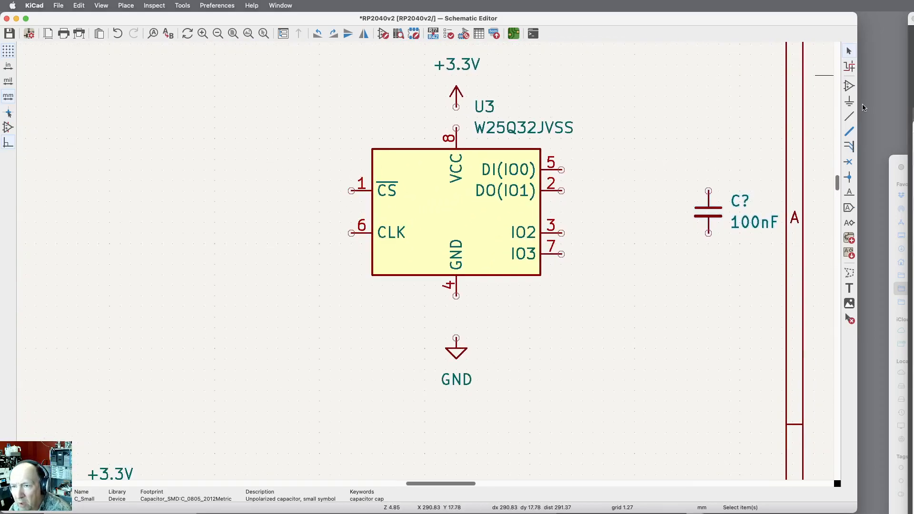
{"action": "left_click", "coordinate": [849, 116]}
{"action": "left_click", "coordinate": [456, 107]}
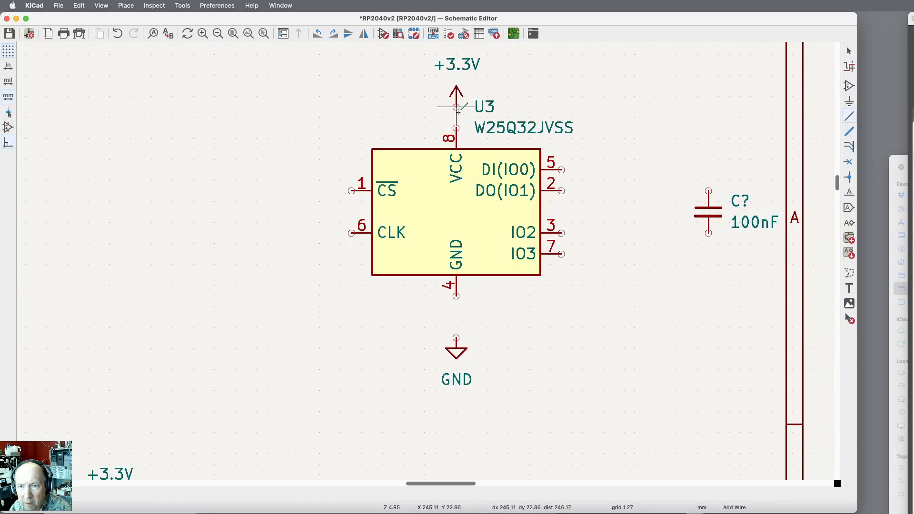
{"action": "left_click", "coordinate": [456, 128]}
{"action": "left_click", "coordinate": [456, 296]}
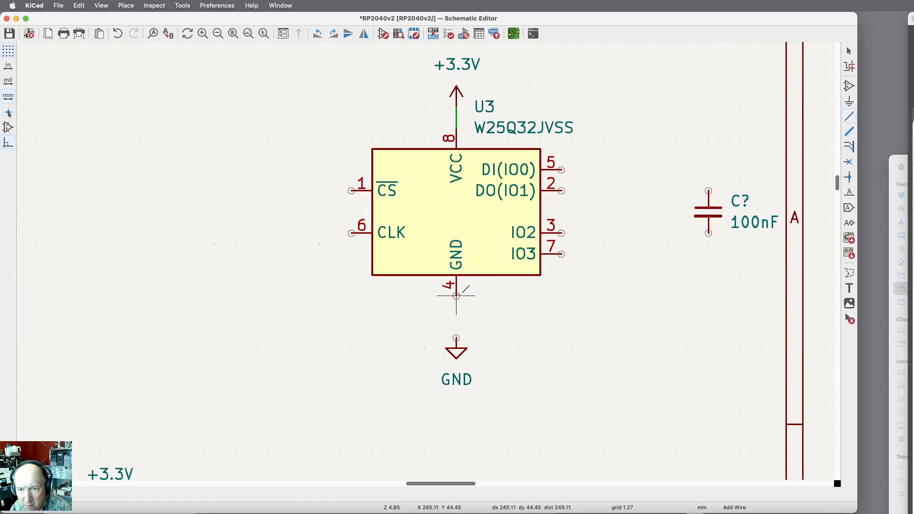
{"action": "left_click", "coordinate": [456, 338]}
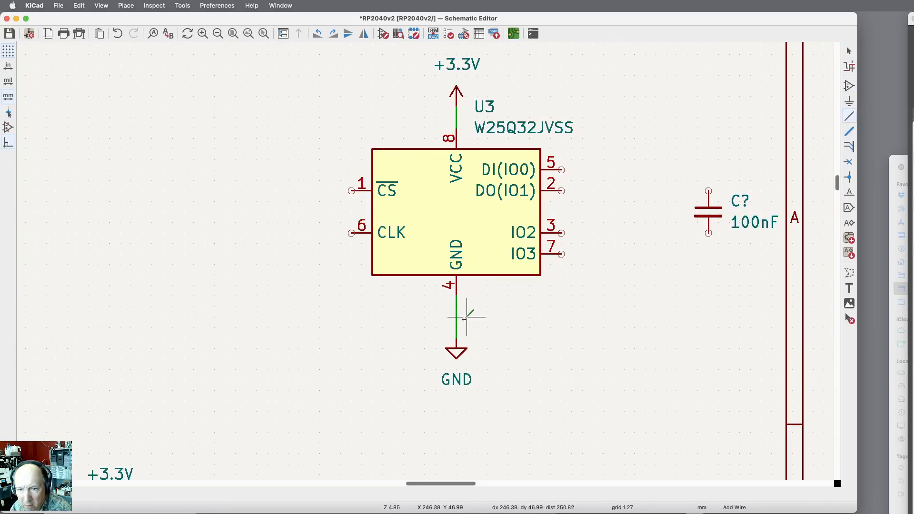
Step: Wire the new 100nF capacitor between the flash chip's GND and +3.3V wires
{"action": "left_click", "coordinate": [456, 317]}
{"action": "left_click", "coordinate": [709, 233]}
{"action": "left_click", "coordinate": [709, 191]}
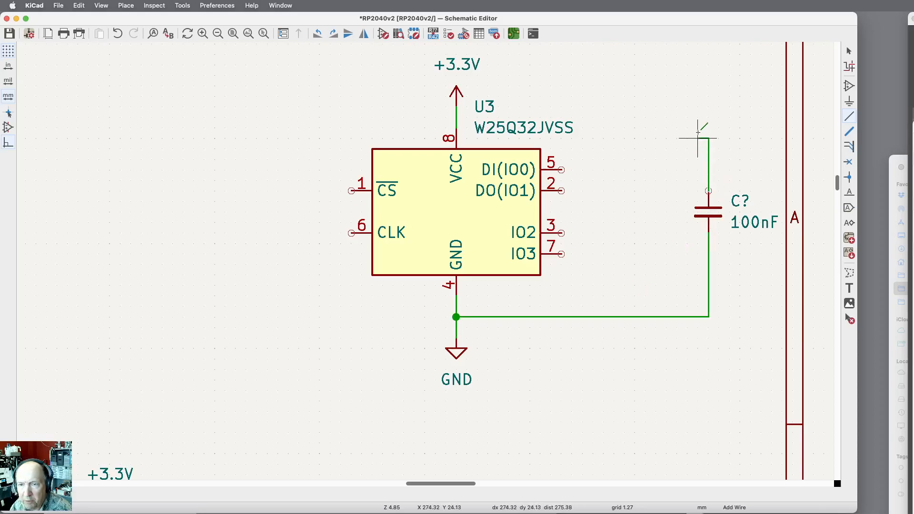
{"action": "left_click", "coordinate": [457, 117]}
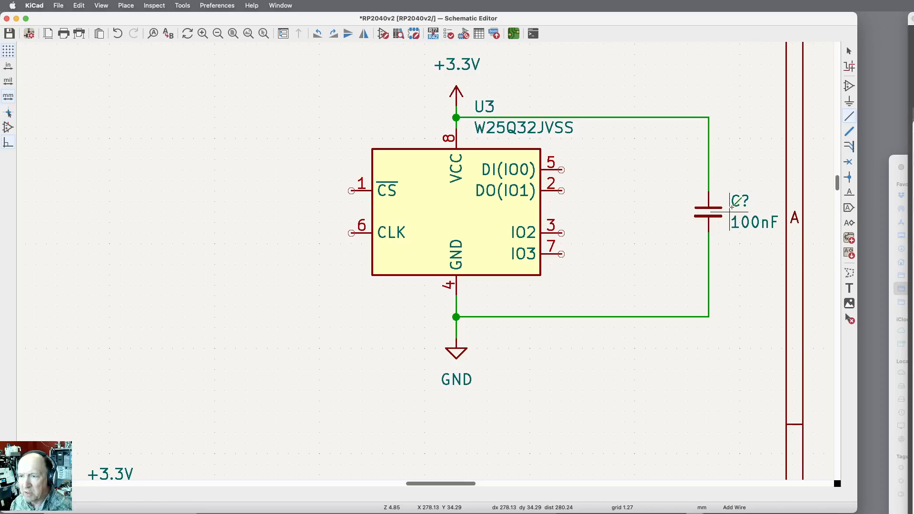
Step: Add a global label IO0 to the right of the flash chip's DI(IO0) pin
{"action": "left_click", "coordinate": [850, 208]}
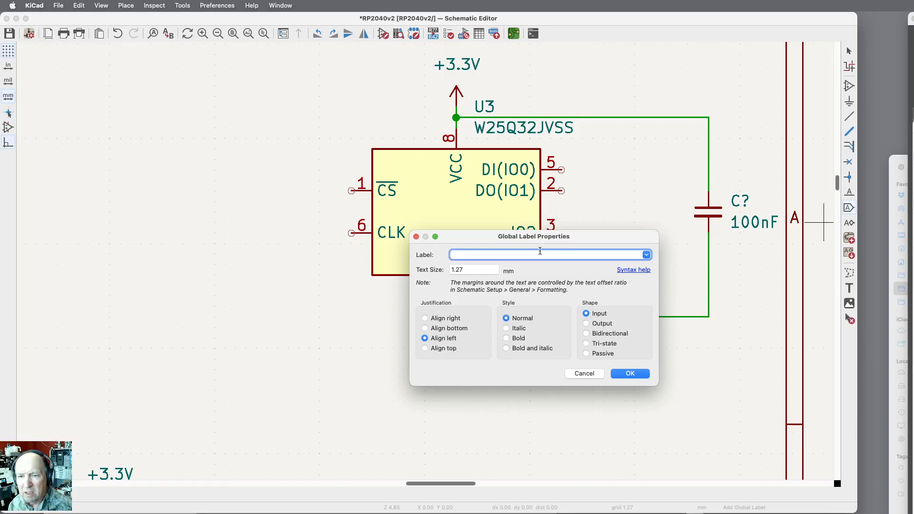
{"action": "mouse_move", "coordinate": [546, 239]}
{"action": "left_mouse_down"}
{"action": "mouse_move", "coordinate": [543, 333]}
{"action": "mouse_move", "coordinate": [559, 230]}
{"action": "left_mouse_up"}
{"action": "type", "text": "IO0"}
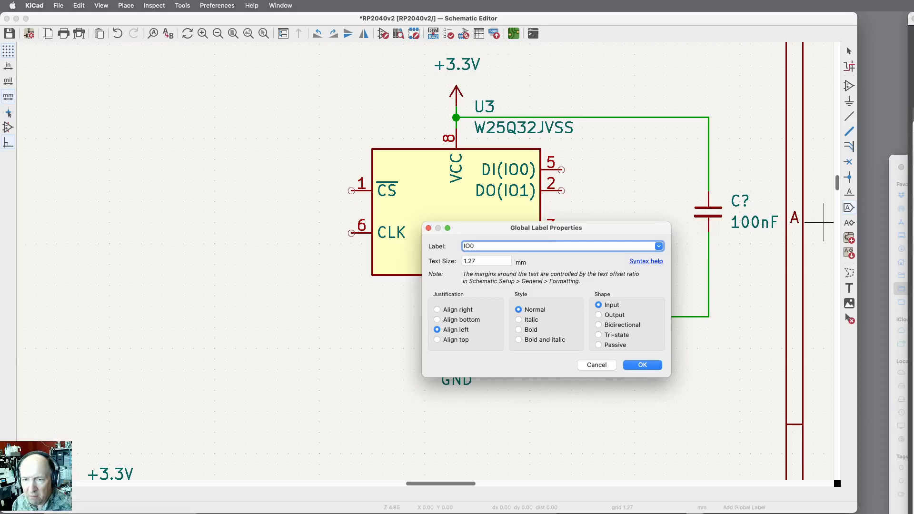
{"action": "key", "text": "Return"}
{"action": "left_click", "coordinate": [593, 170]}
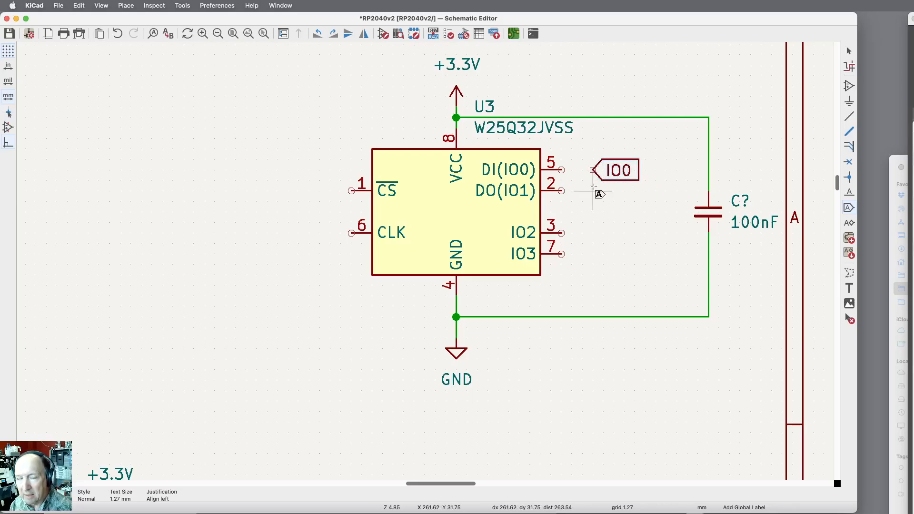
Step: Add a global label IO1 to the right of the flash chip's DO(IO1) pin
{"action": "left_click", "coordinate": [594, 194]}
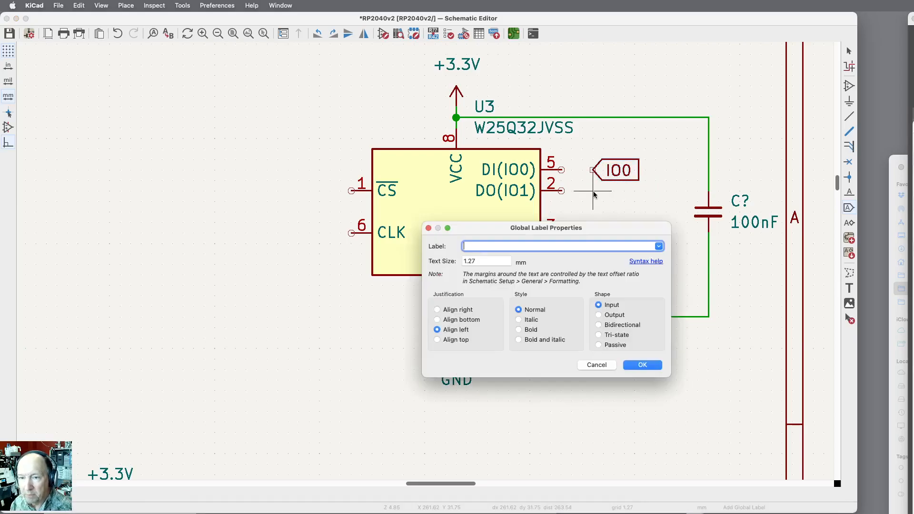
{"action": "type", "text": "IO"}
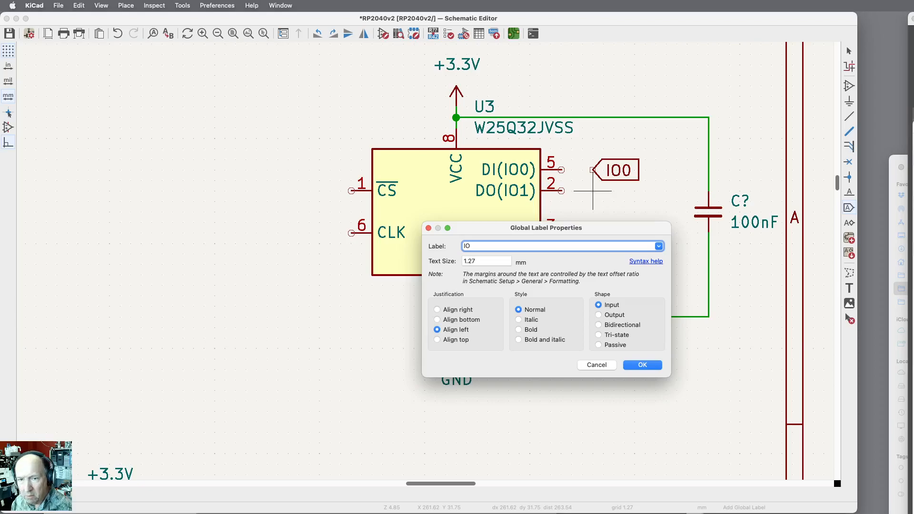
{"action": "type", "text": "1"}
{"action": "key", "text": "Return"}
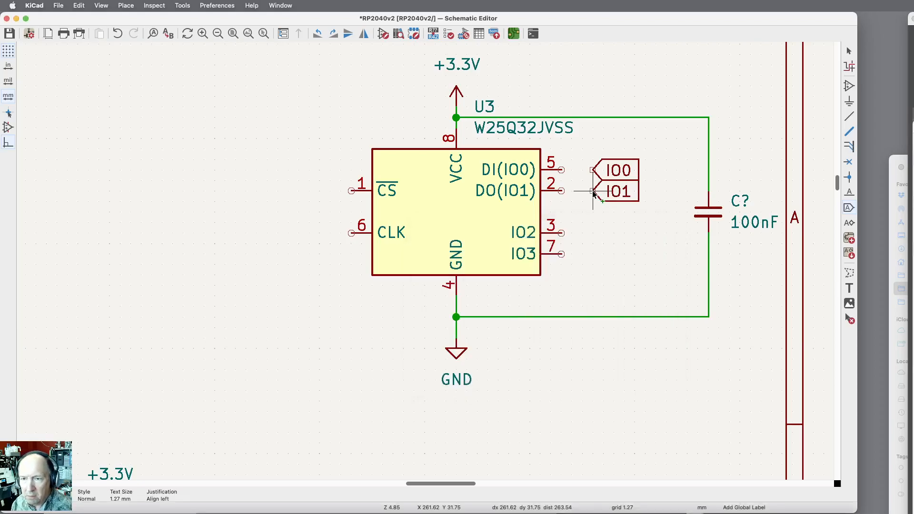
{"action": "left_click", "coordinate": [594, 192]}
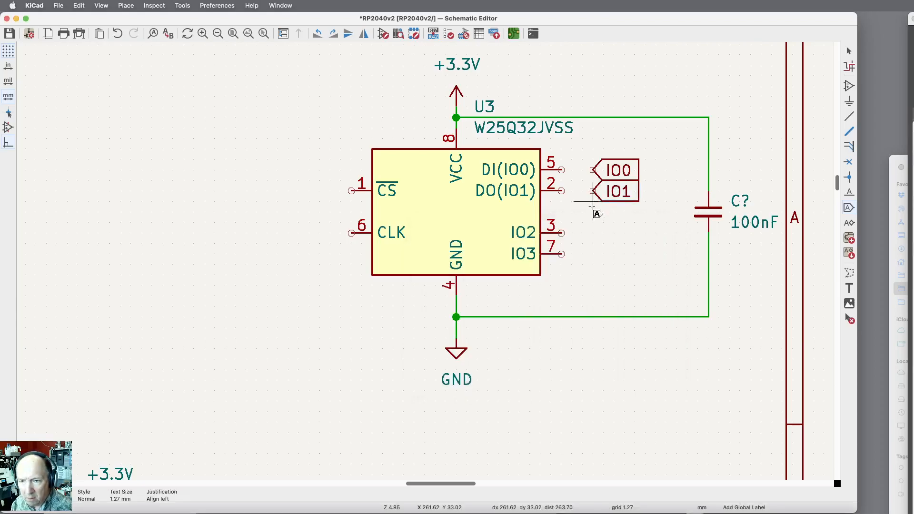
Step: Add global labels IO2 and IO3 to the right of the flash chip's IO2 and IO3 pins
{"action": "left_click", "coordinate": [593, 234]}
{"action": "type", "text": "IO2"}
{"action": "key", "text": "Return"}
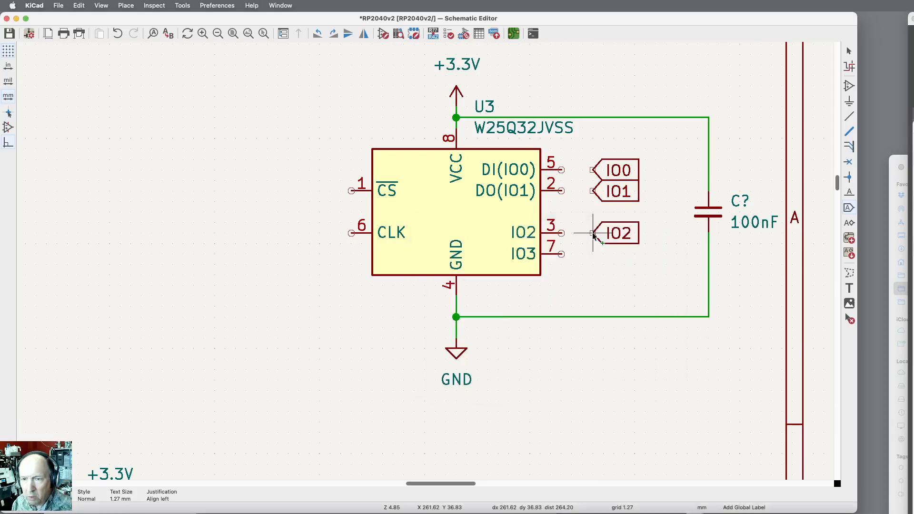
{"action": "left_click", "coordinate": [594, 234]}
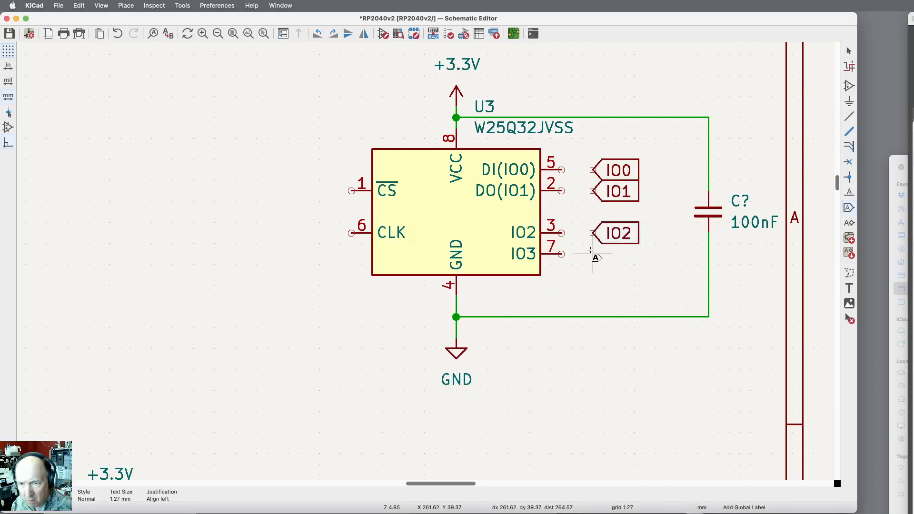
{"action": "left_click", "coordinate": [591, 253]}
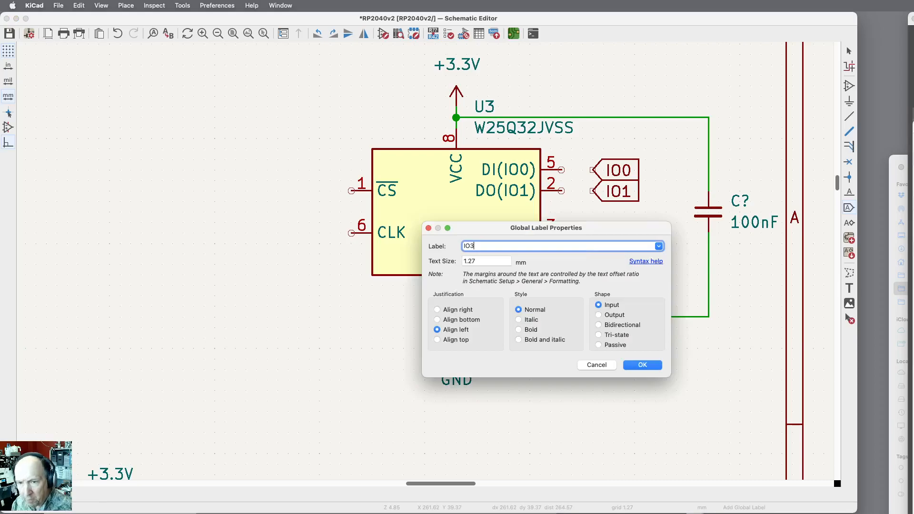
{"action": "key", "text": "Return"}
{"action": "left_click", "coordinate": [593, 253]}
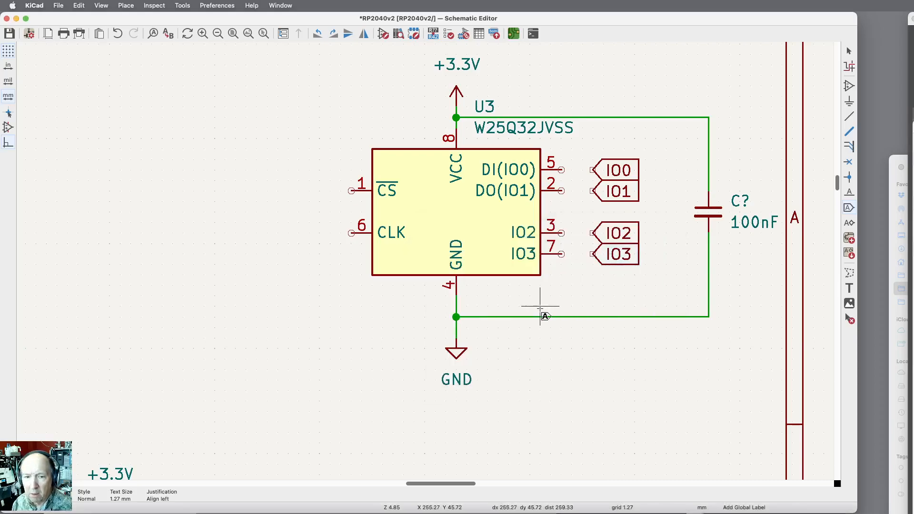
Step: Duplicate the IO0 global label and place the copy beside the RP2040's QSPI_SD0 pin
{"action": "scroll", "coordinate": [750, 117], "scroll_direction": "down", "scroll_amount": 1}
{"action": "scroll", "coordinate": [750, 118], "scroll_direction": "down", "scroll_amount": 4}
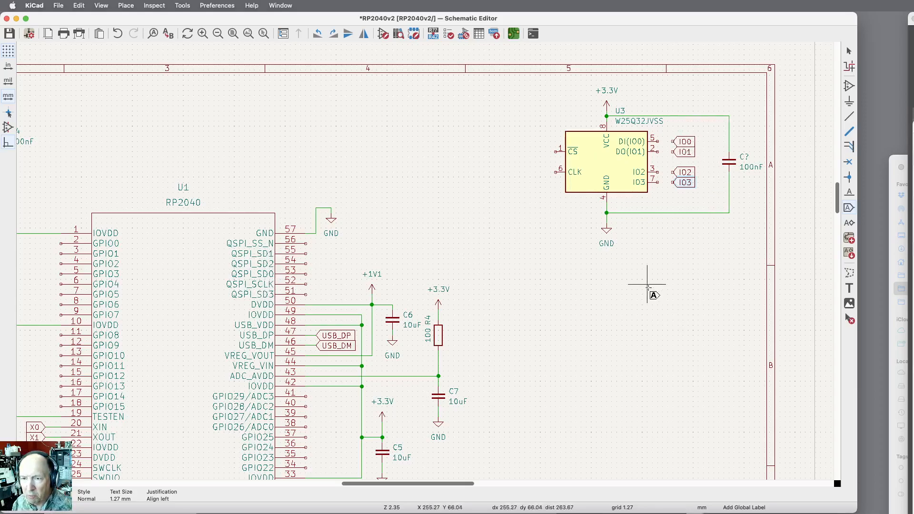
{"action": "key", "text": "Escape"}
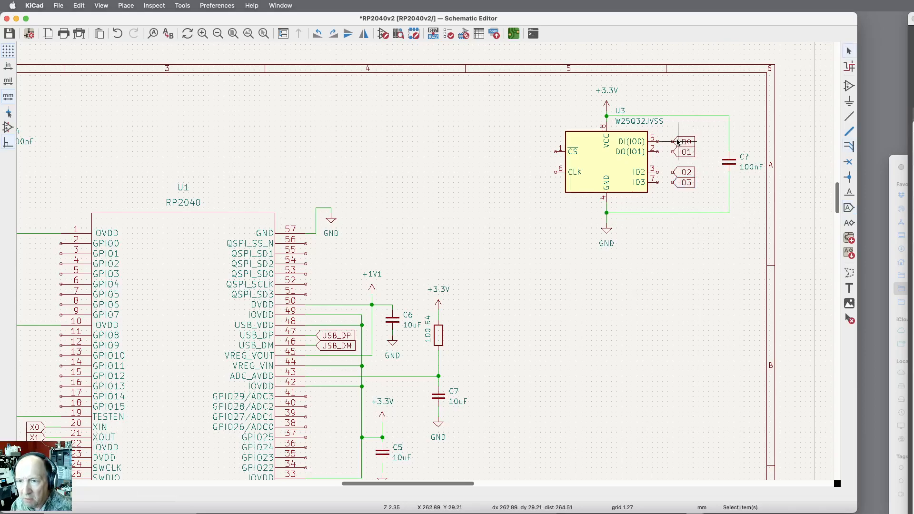
{"action": "key", "text": "super+d"}
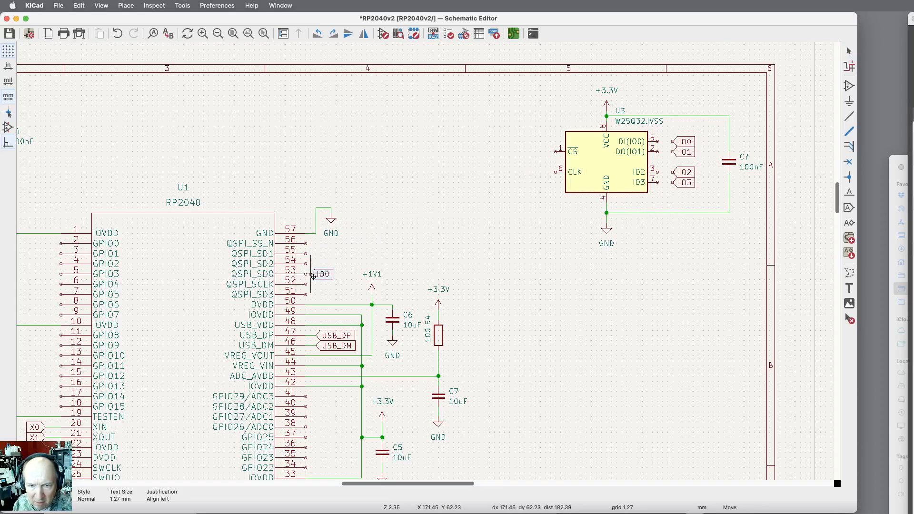
{"action": "left_click", "coordinate": [314, 275]}
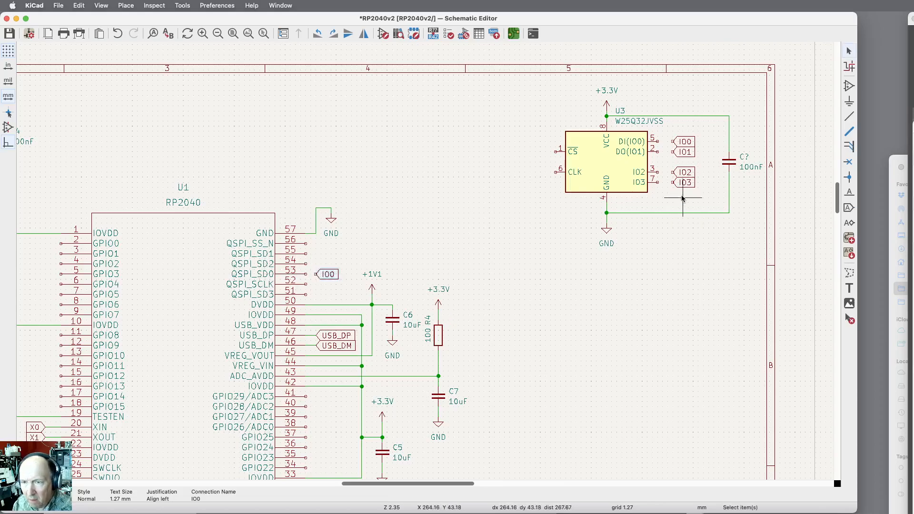
{"action": "key", "text": "w"}
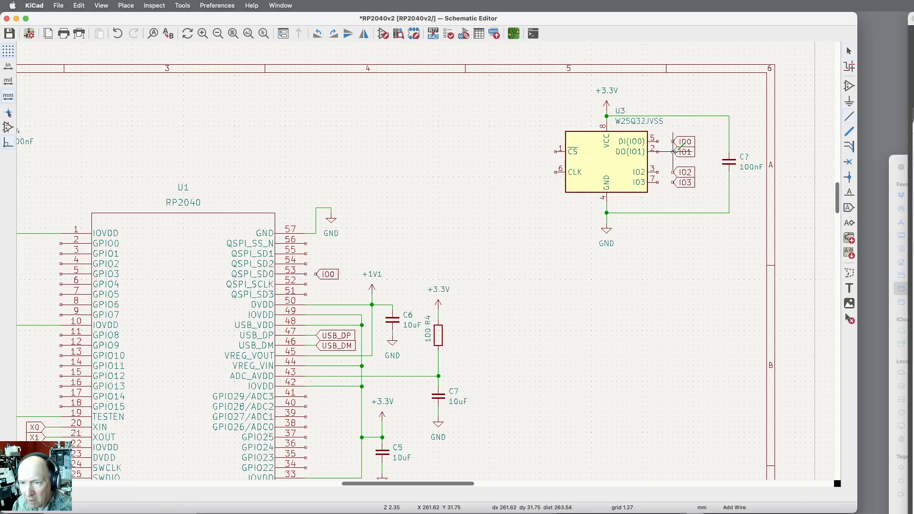
{"action": "left_click", "coordinate": [674, 151]}
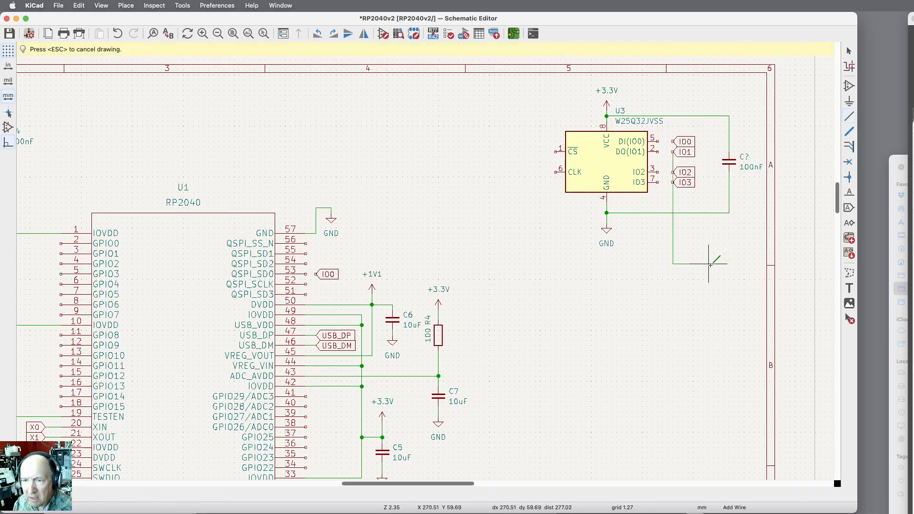
{"action": "key", "text": "Escape"}
{"action": "key", "text": "Escape"}
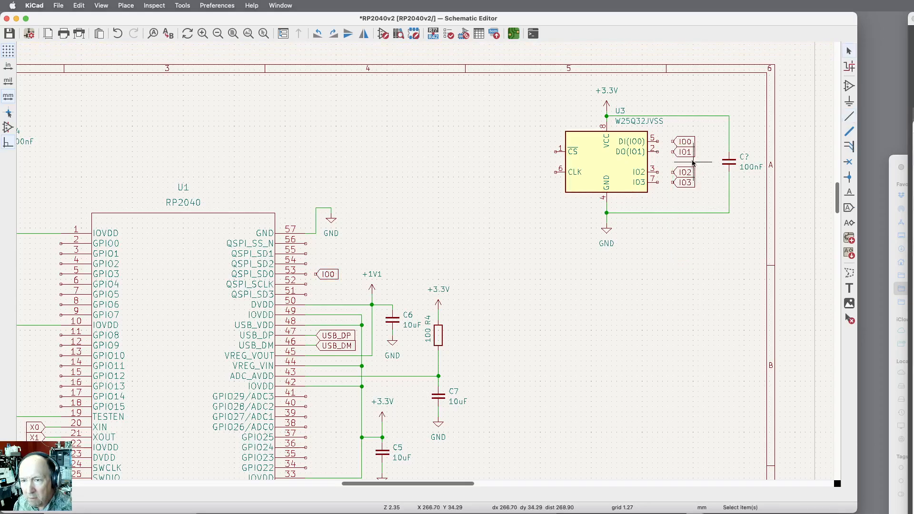
Step: Duplicate the IO1 and IO2 global labels and place the copies beside the RP2040's QSPI_SD1 and QSPI_SD2 pins
{"action": "key", "text": "super+d"}
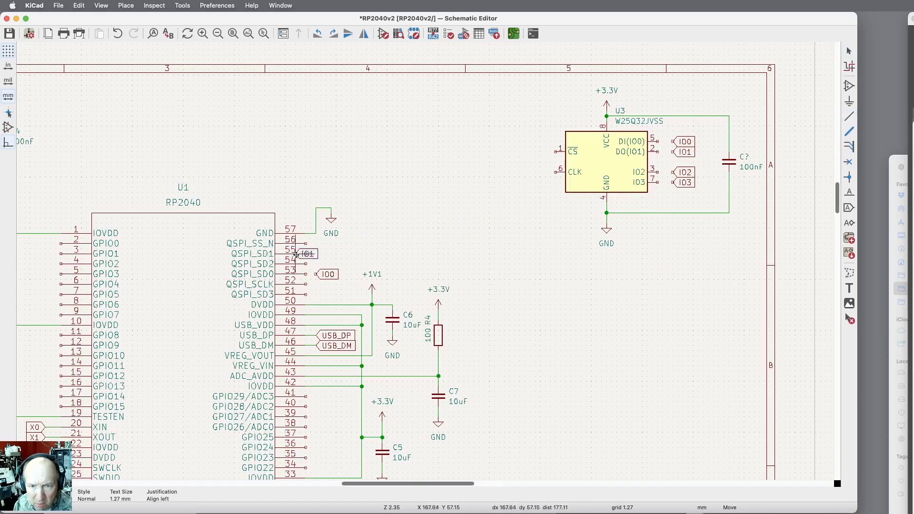
{"action": "left_click", "coordinate": [316, 254]}
{"action": "left_click", "coordinate": [383, 346]}
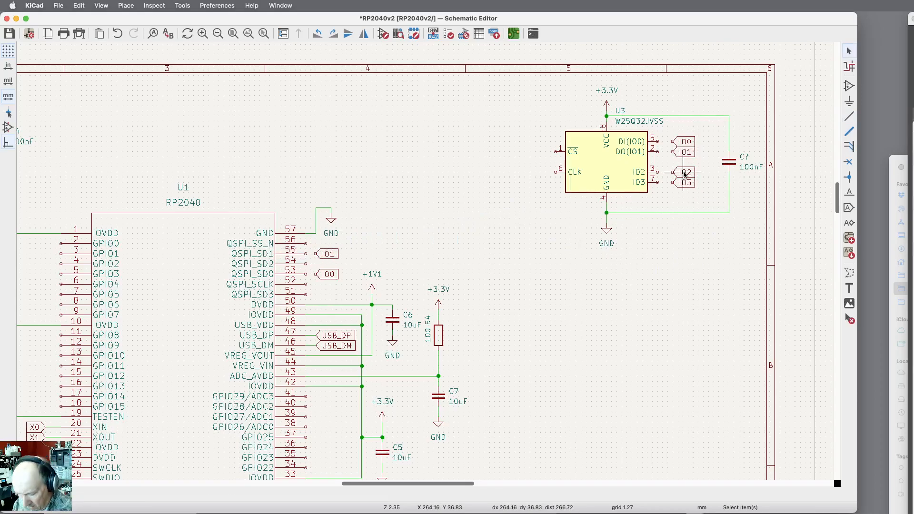
{"action": "key", "text": "ctrl+d"}
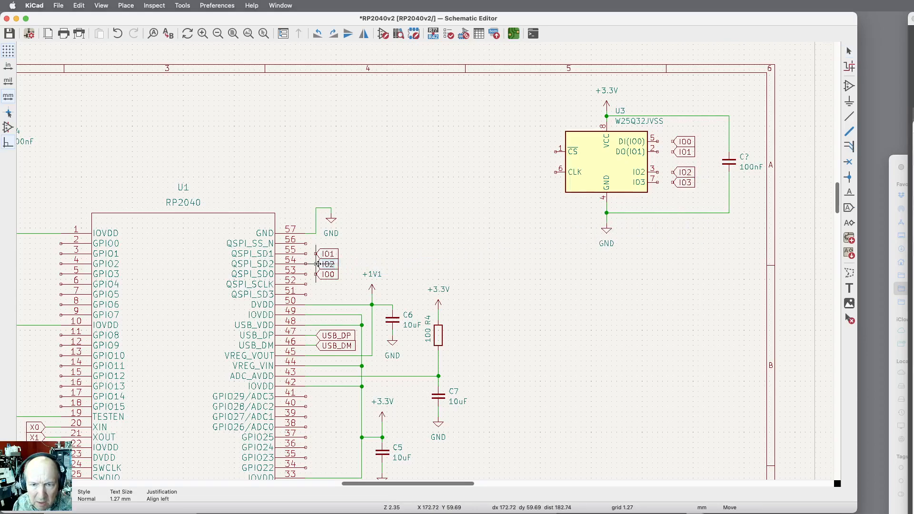
{"action": "left_click", "coordinate": [317, 264]}
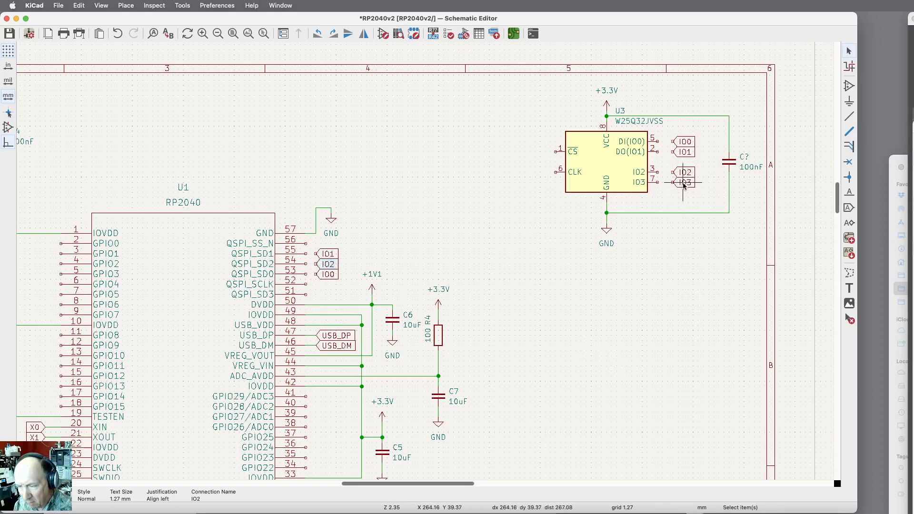
Step: Duplicate the IO3 global label and place the copy beside the RP2040's QSPI_SD3 pin
{"action": "key", "text": "ctrl+d"}
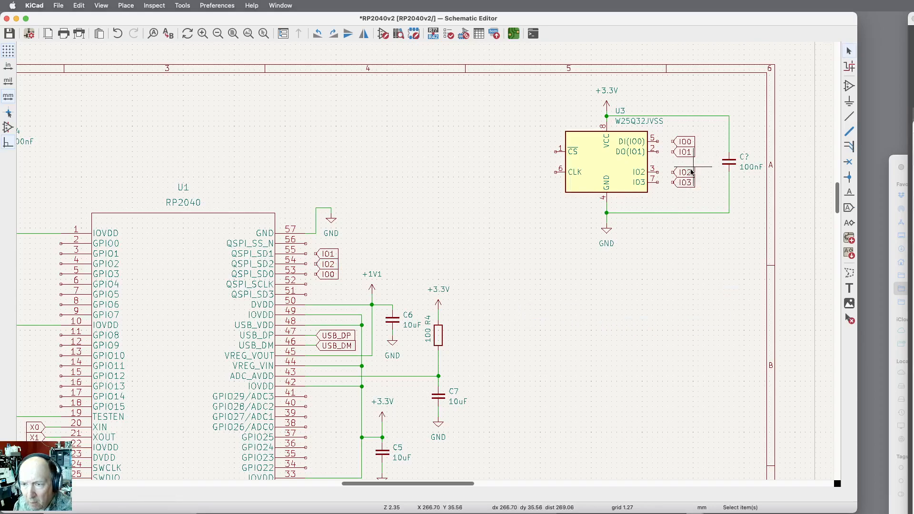
{"action": "left_click", "coordinate": [684, 183]}
{"action": "key", "text": "ctrl+d"}
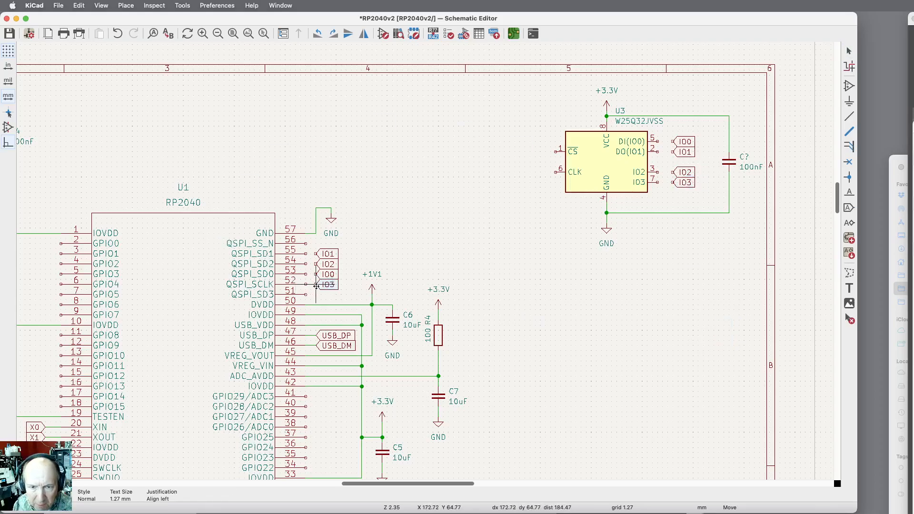
{"action": "left_click", "coordinate": [318, 295]}
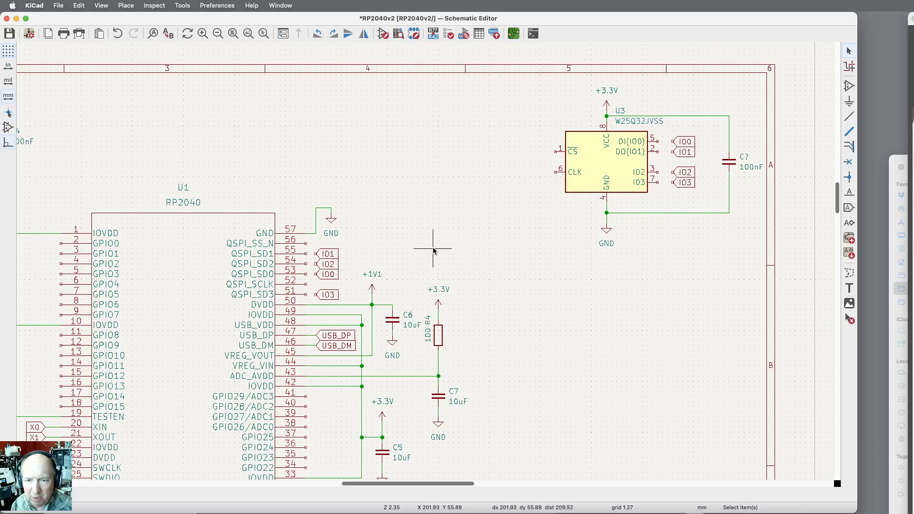
Step: Add a global label MCLK, rotated to face the flash chip, to the left of its CLK pin
{"action": "left_click", "coordinate": [850, 209]}
{"action": "left_click", "coordinate": [533, 190]}
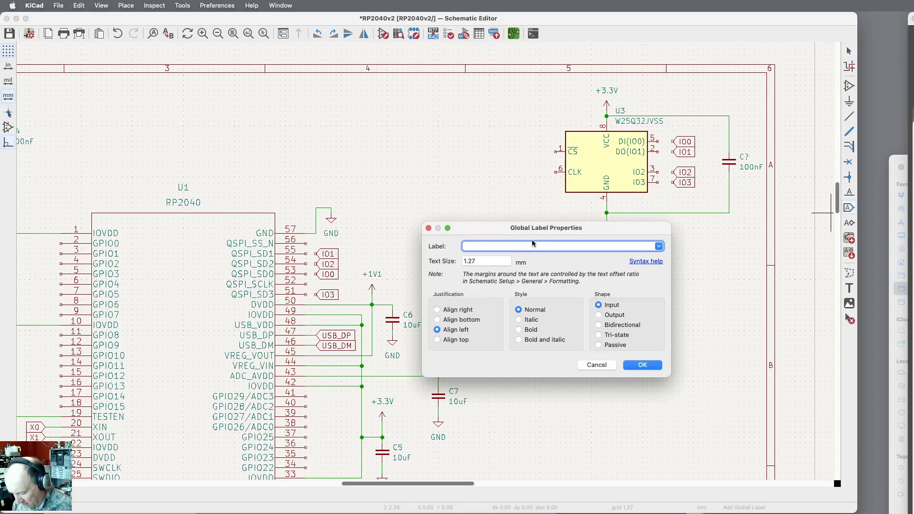
{"action": "type", "text": "MCLK"}
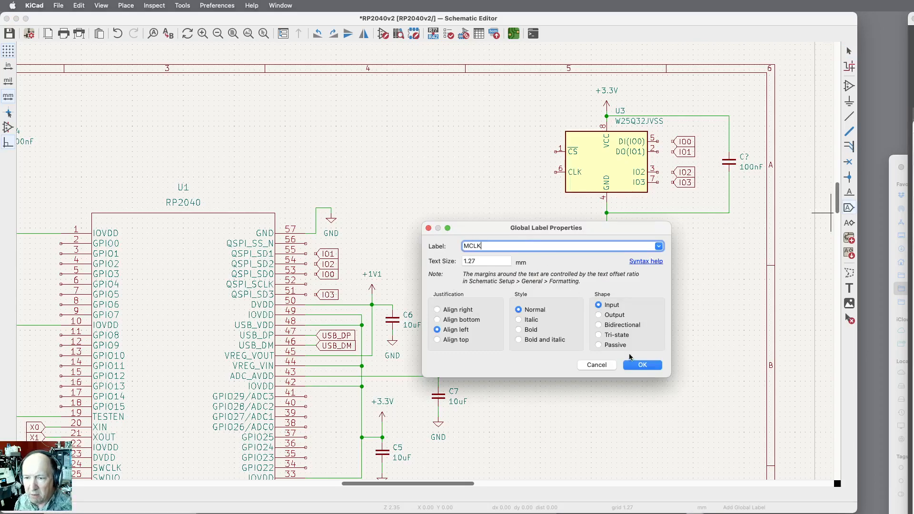
{"action": "left_click", "coordinate": [635, 364]}
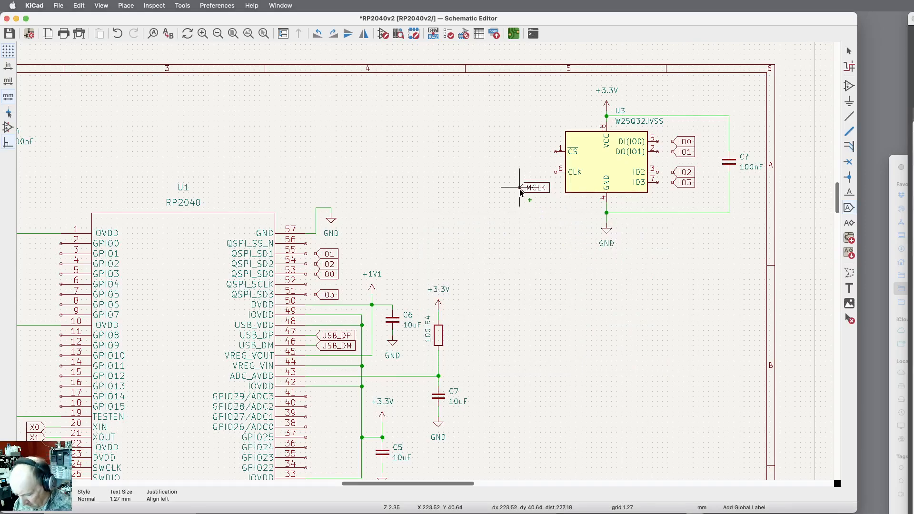
{"action": "key", "text": "r"}
{"action": "key", "text": "r"}
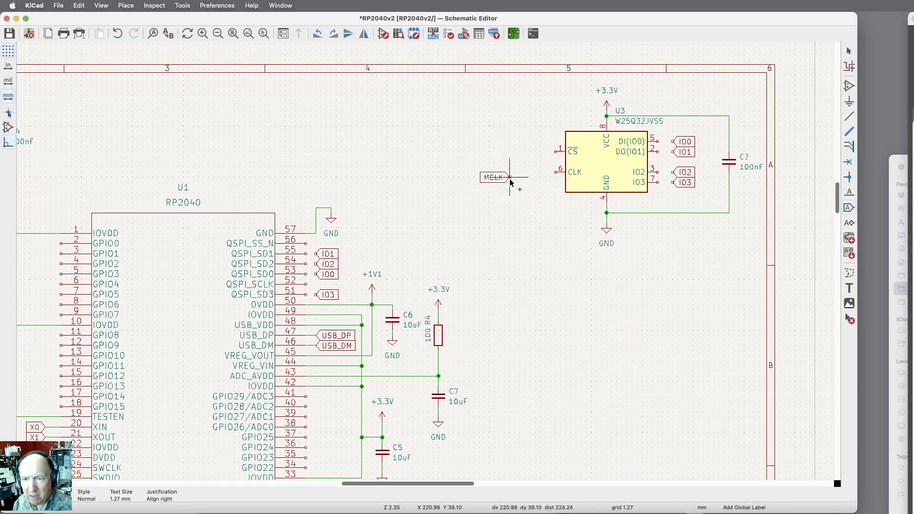
{"action": "left_click", "coordinate": [541, 172]}
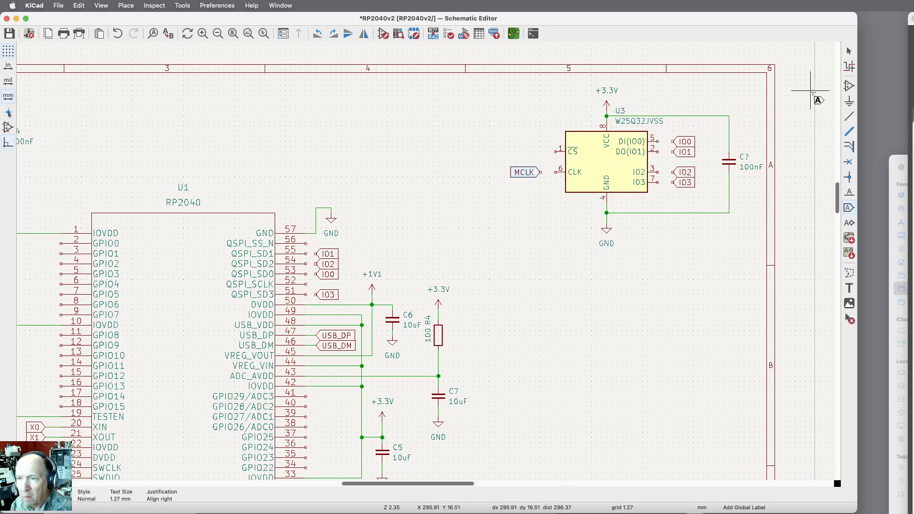
Step: Wire the MCLK label to the flash chip's CLK pin
{"action": "left_click", "coordinate": [850, 116]}
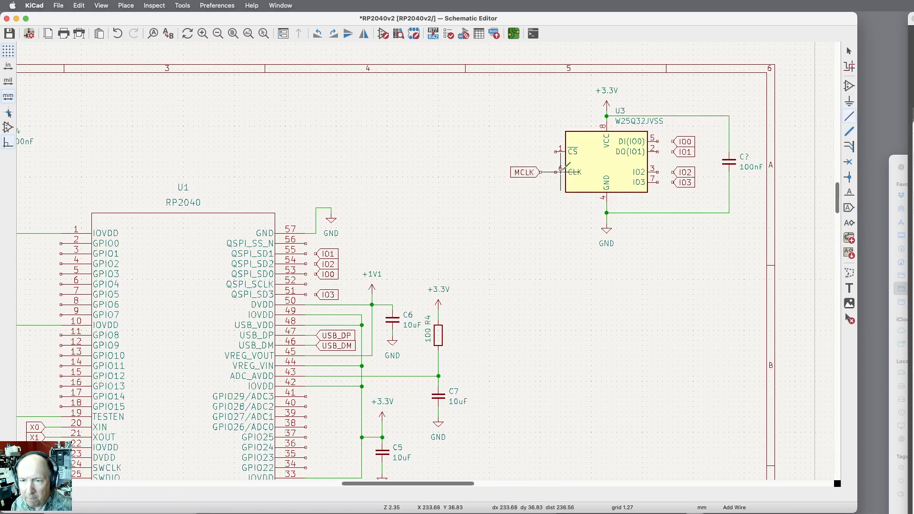
{"action": "left_click", "coordinate": [539, 172]}
{"action": "left_click", "coordinate": [554, 171]}
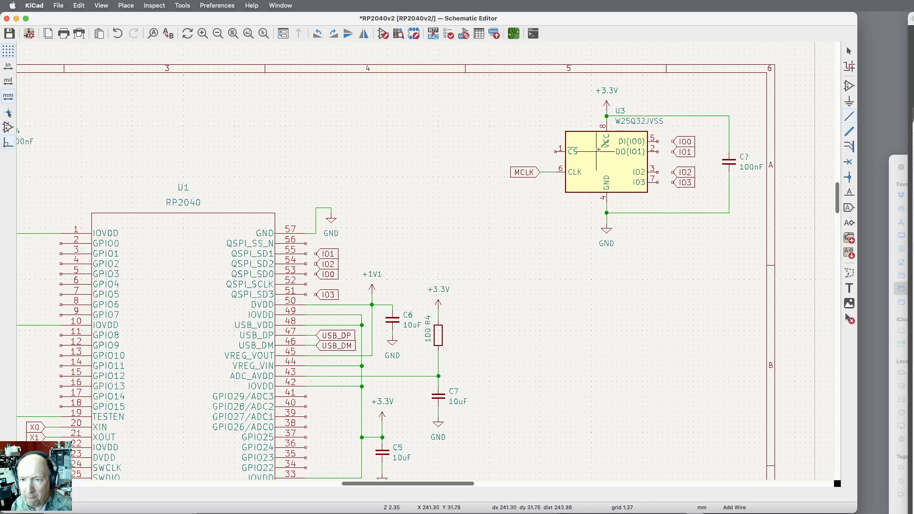
Step: Wire the IO0, IO1, IO2 and IO3 labels to the matching data pins of the flash chip
{"action": "scroll", "coordinate": [643, 114], "scroll_direction": "up", "scroll_amount": 3}
{"action": "scroll", "coordinate": [643, 113], "scroll_direction": "up", "scroll_amount": 1}
{"action": "left_click", "coordinate": [708, 173]}
{"action": "left_click", "coordinate": [674, 173]}
{"action": "left_click", "coordinate": [708, 195]}
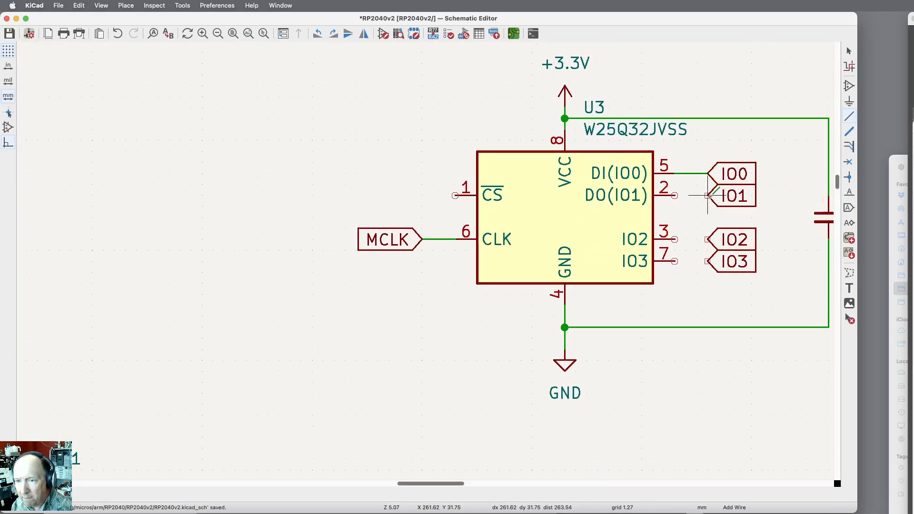
{"action": "left_click", "coordinate": [675, 195]}
{"action": "left_click", "coordinate": [708, 240]}
{"action": "left_click", "coordinate": [675, 239]}
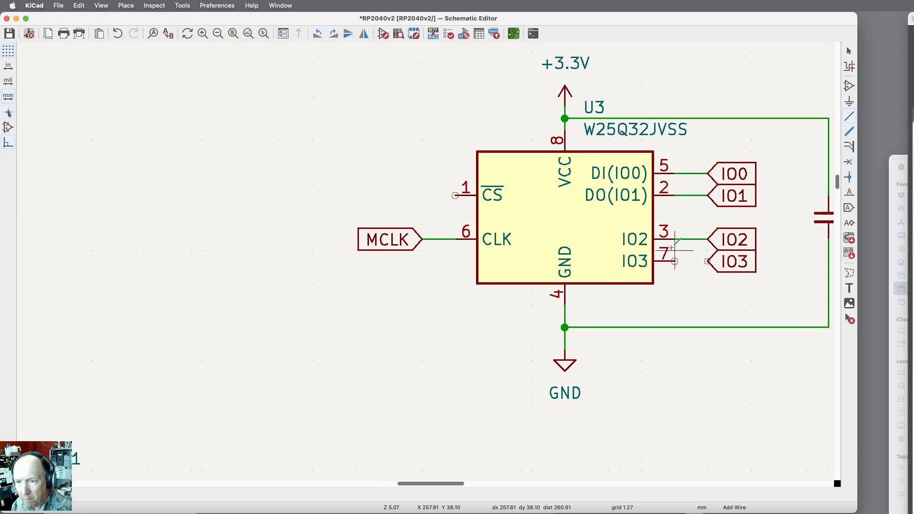
{"action": "left_click", "coordinate": [708, 261]}
{"action": "left_click", "coordinate": [697, 261]}
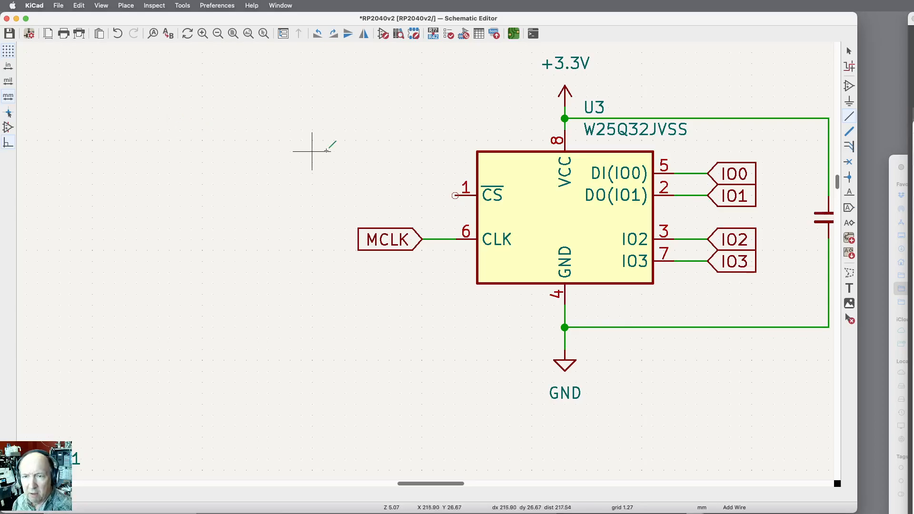
Step: Duplicate the 10K resistor R3 and place the copy above and left of the flash chip, level with its +3.3V junction
{"action": "scroll", "coordinate": [652, 86], "scroll_direction": "down", "scroll_amount": 6}
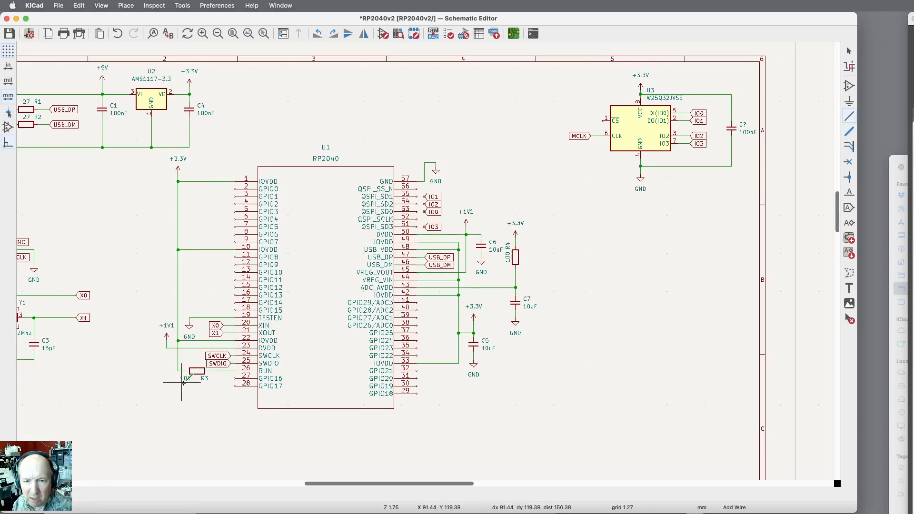
{"action": "key", "text": "Escape"}
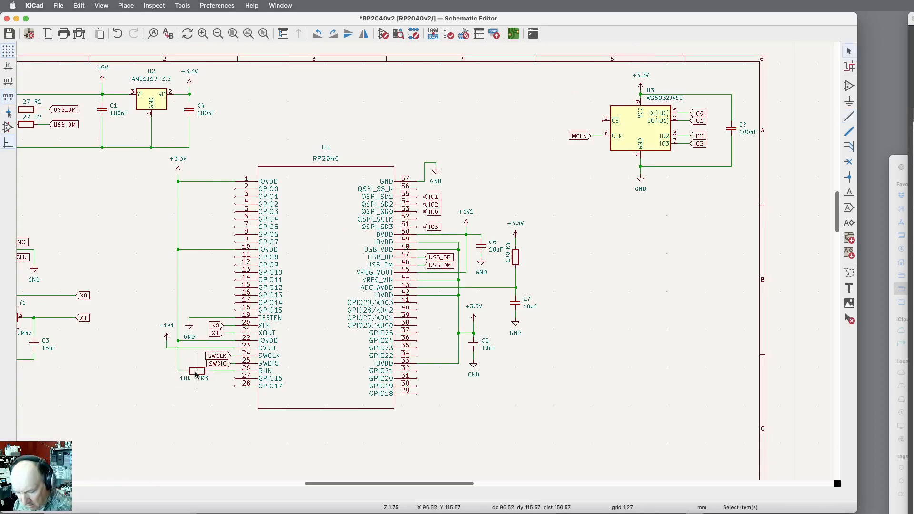
{"action": "left_click", "coordinate": [196, 373]}
{"action": "key", "text": "ctrl+d"}
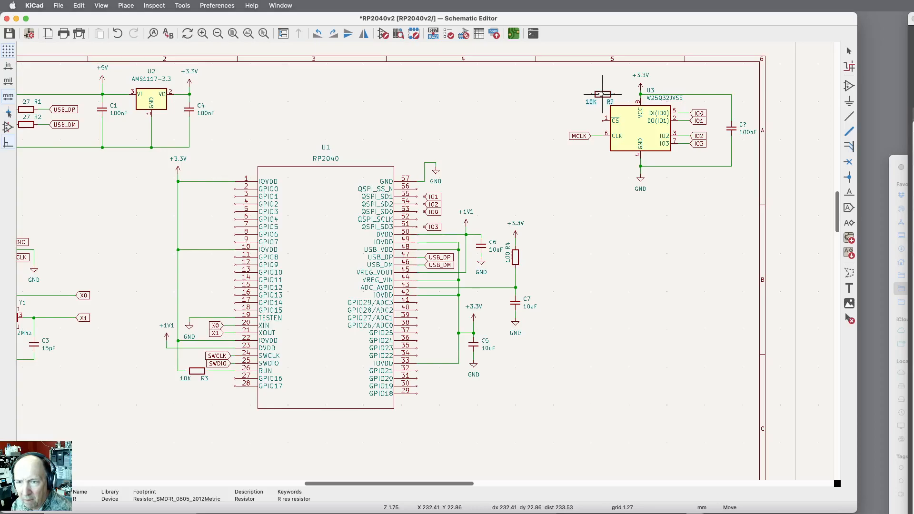
{"action": "left_click", "coordinate": [602, 94]}
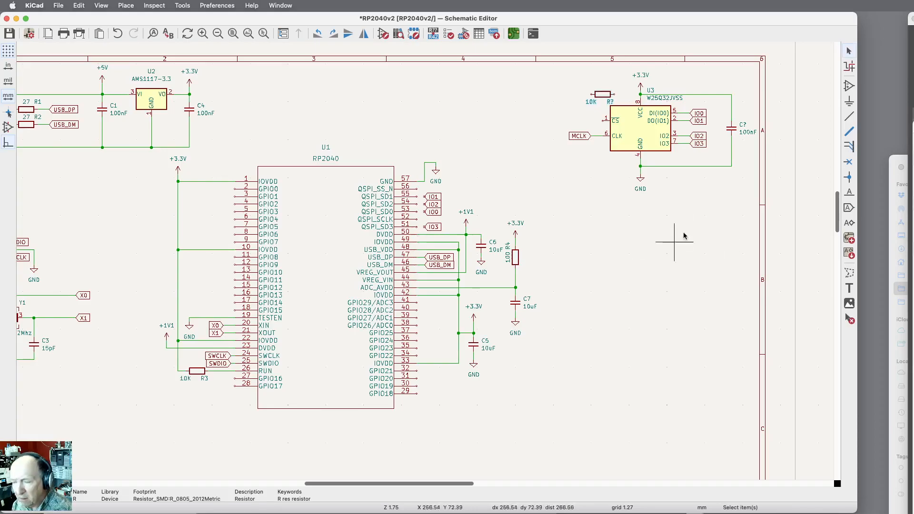
Step: Wire the new 10K resistor between the flash chip's +3.3V junction and its CS pin
{"action": "left_click", "coordinate": [848, 117]}
{"action": "scroll", "coordinate": [658, 86], "scroll_direction": "up", "scroll_amount": 9}
{"action": "scroll", "coordinate": [658, 87], "scroll_direction": "up", "scroll_amount": 1}
{"action": "left_click", "coordinate": [547, 131]}
{"action": "left_click", "coordinate": [393, 130]}
{"action": "left_click", "coordinate": [327, 285]}
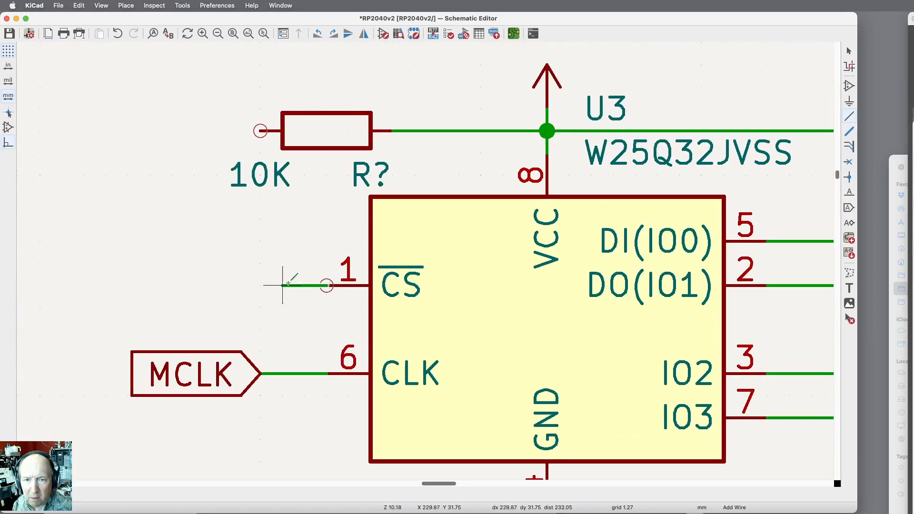
{"action": "left_click", "coordinate": [194, 131]}
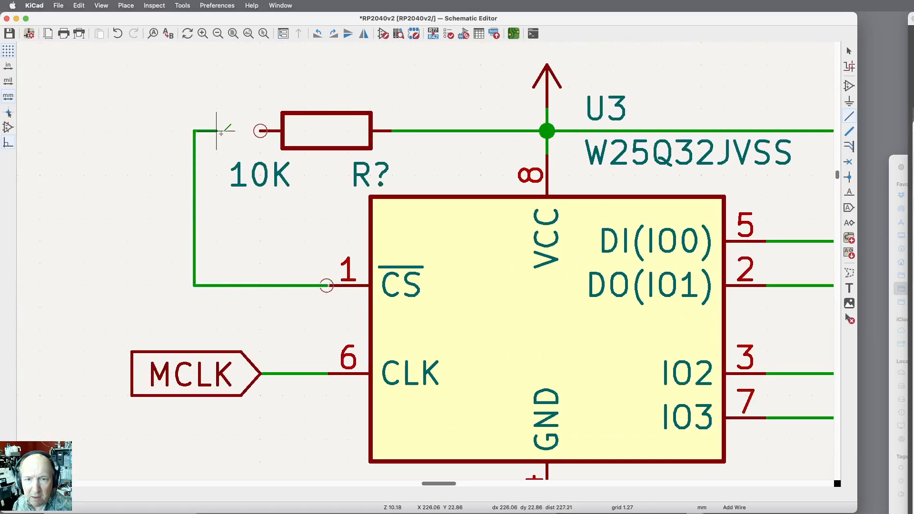
{"action": "left_click", "coordinate": [261, 130]}
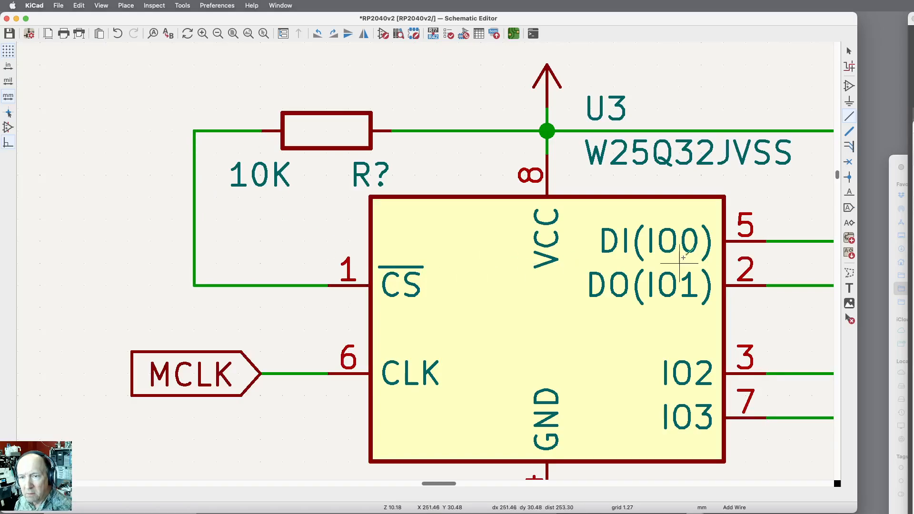
Step: Duplicate the CS pull-up resistor and place the copy to its left on the same line
{"action": "scroll", "coordinate": [790, 395], "scroll_direction": "down", "scroll_amount": 1}
{"action": "scroll", "coordinate": [789, 394], "scroll_direction": "down", "scroll_amount": 10}
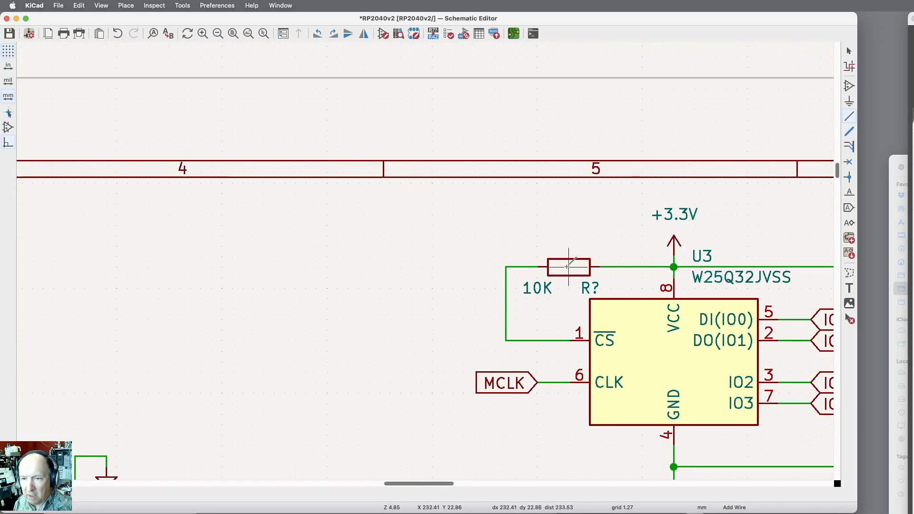
{"action": "key", "text": "super+d"}
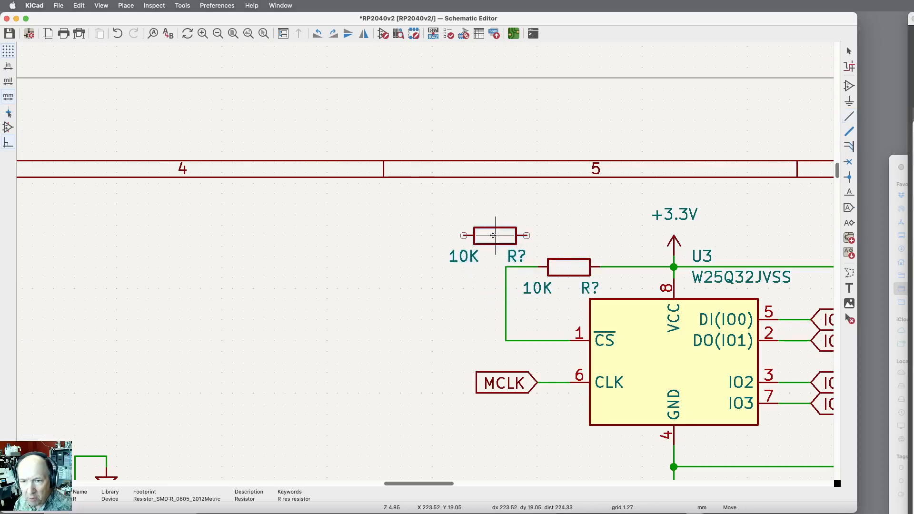
{"action": "left_click", "coordinate": [445, 263]}
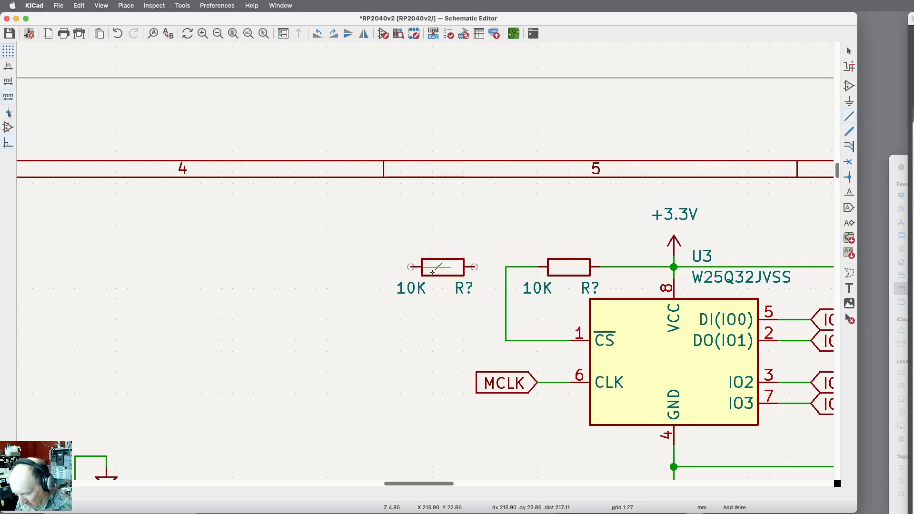
Step: Set the copied resistor's value to 1K and wire its right end to the corner of the CS wire
{"action": "key", "text": "e"}
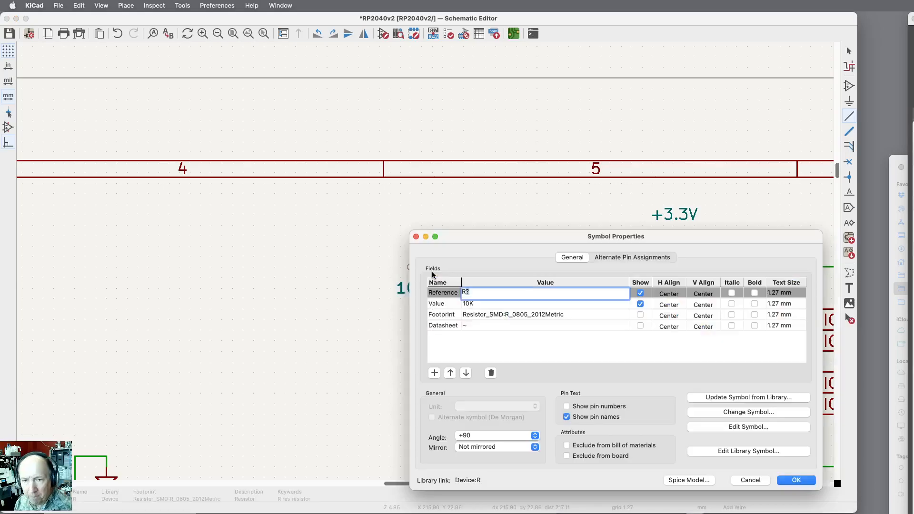
{"action": "left_click", "coordinate": [469, 304]}
{"action": "type", "text": "1"}
{"action": "key", "text": "Return"}
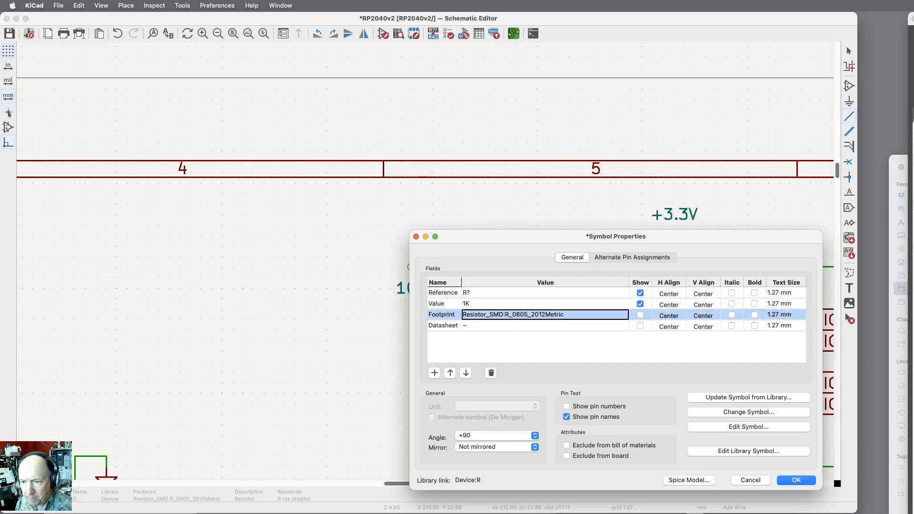
{"action": "left_click", "coordinate": [797, 480]}
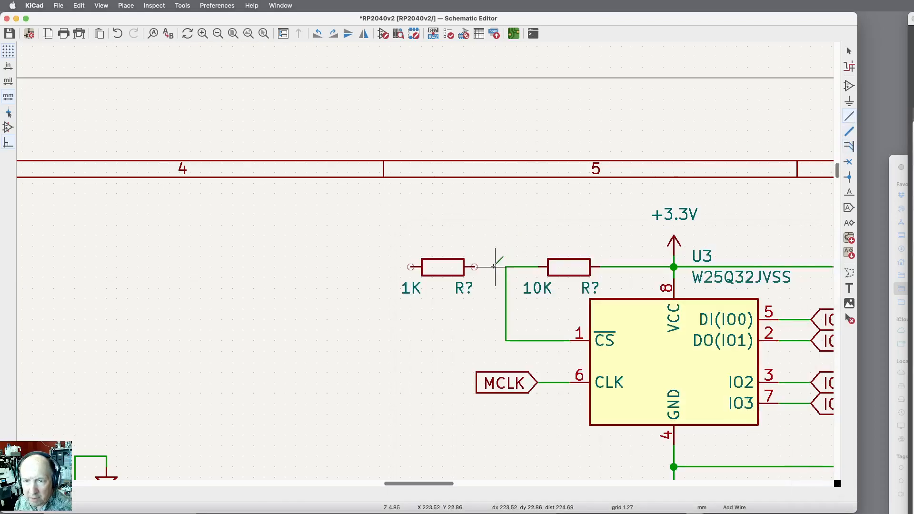
{"action": "left_click", "coordinate": [474, 267]}
{"action": "left_click", "coordinate": [505, 267]}
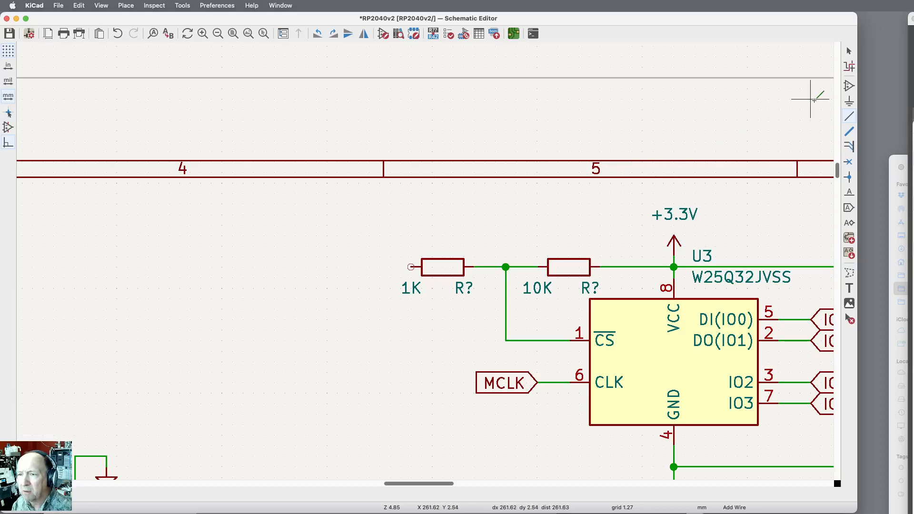
Step: Place an SW_Push switch from the Switch library left of the 1K resistor, in line with it
{"action": "left_click", "coordinate": [850, 87]}
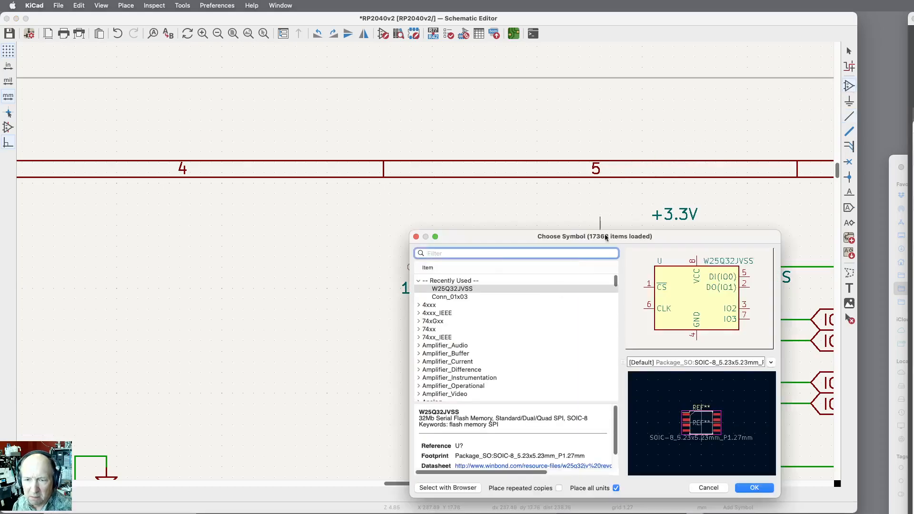
{"action": "scroll", "coordinate": [439, 319], "scroll_direction": "down", "scroll_amount": 5}
{"action": "scroll", "coordinate": [437, 317], "scroll_direction": "down", "scroll_amount": 20}
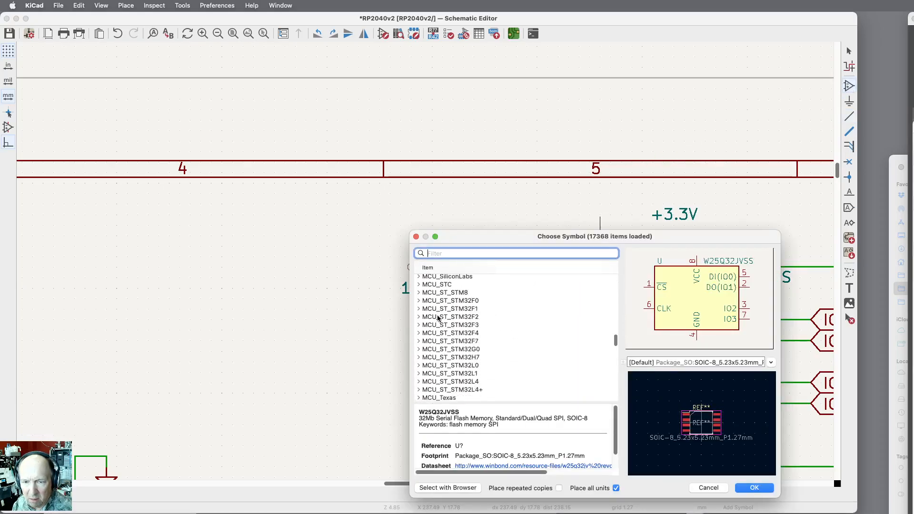
{"action": "scroll", "coordinate": [437, 317], "scroll_direction": "up", "scroll_amount": 3}
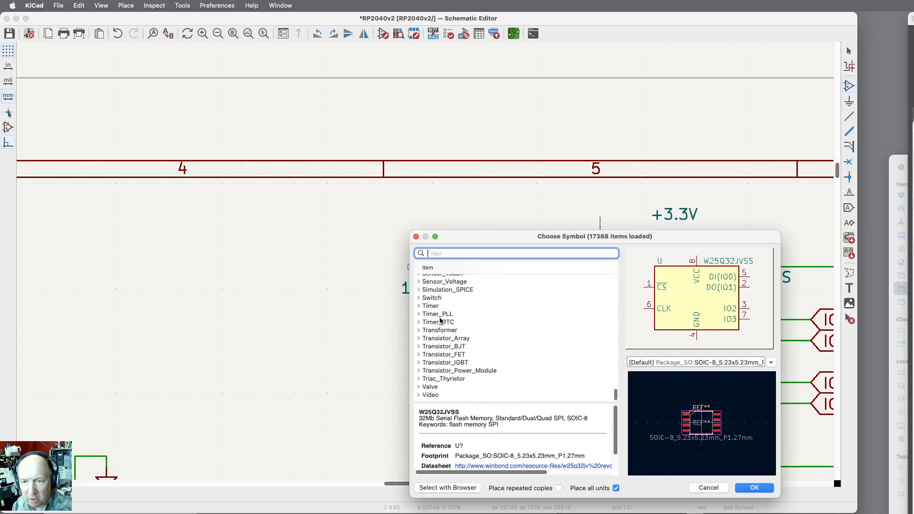
{"action": "left_click", "coordinate": [419, 320]}
{"action": "scroll", "coordinate": [484, 327], "scroll_direction": "down", "scroll_amount": 10}
{"action": "scroll", "coordinate": [484, 326], "scroll_direction": "down", "scroll_amount": 1}
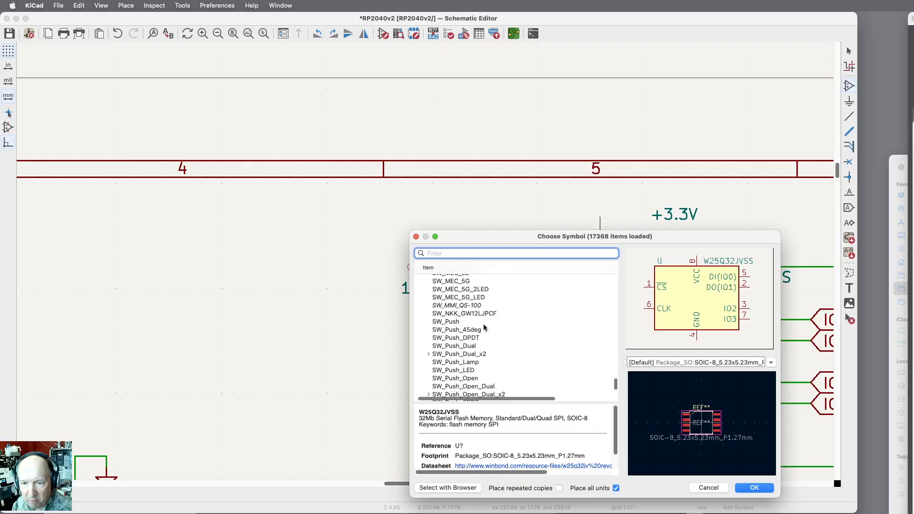
{"action": "left_click", "coordinate": [456, 322]}
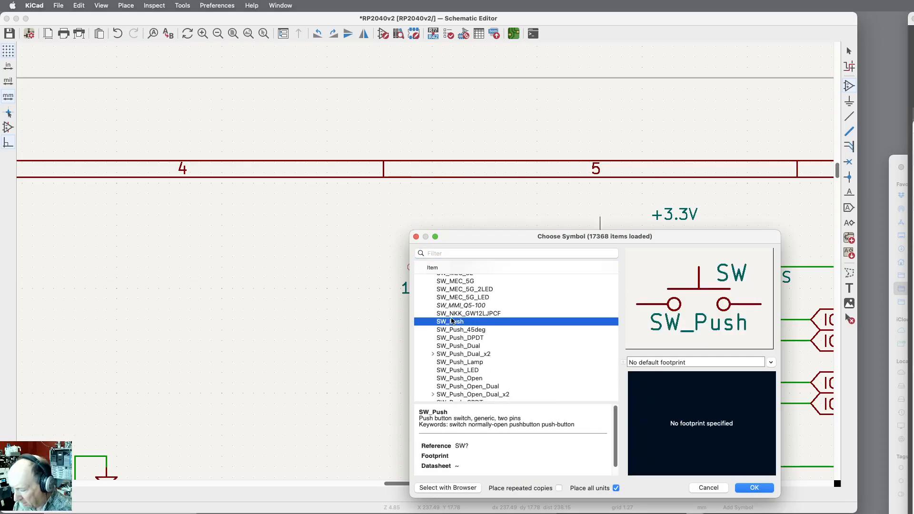
{"action": "left_click", "coordinate": [753, 491]}
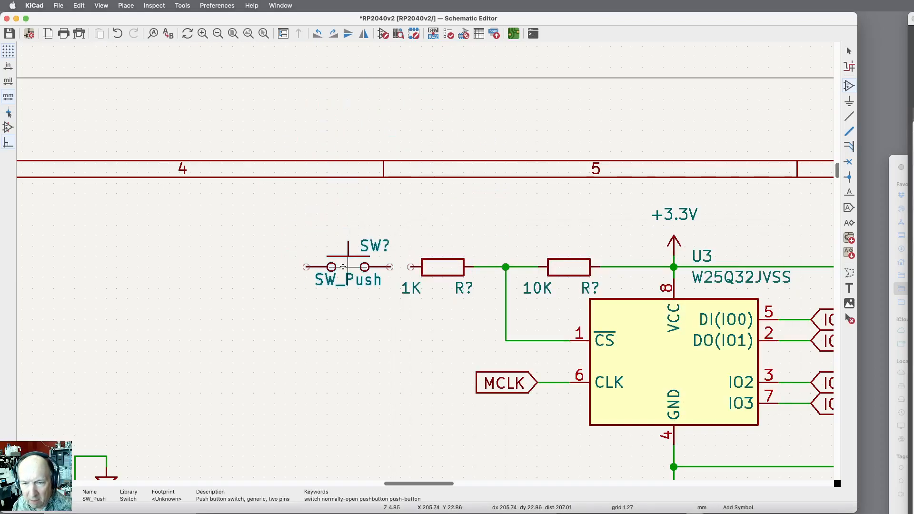
{"action": "left_click", "coordinate": [338, 267]}
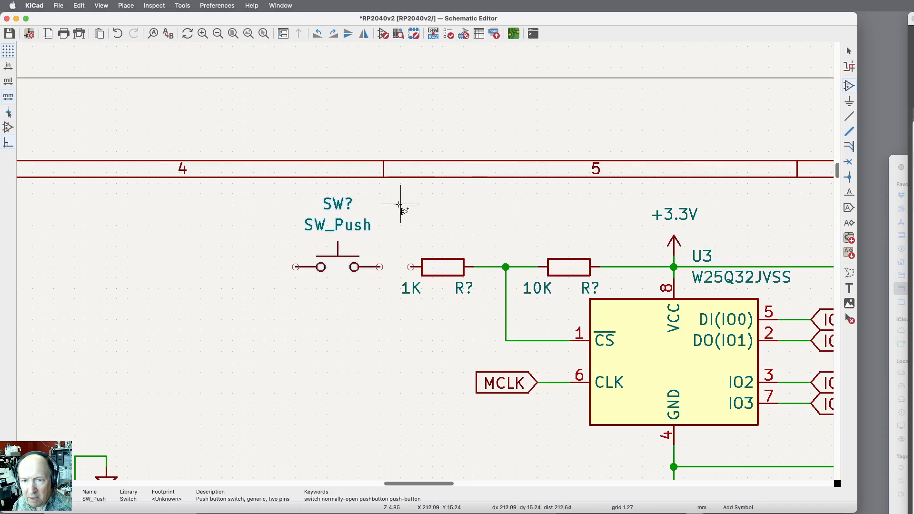
Step: Duplicate the flash chip's GND symbol and place the copy just below and left of the push switch's left pin
{"action": "scroll", "coordinate": [400, 202], "scroll_direction": "down", "scroll_amount": 3}
{"action": "scroll", "coordinate": [400, 204], "scroll_direction": "up", "scroll_amount": 2}
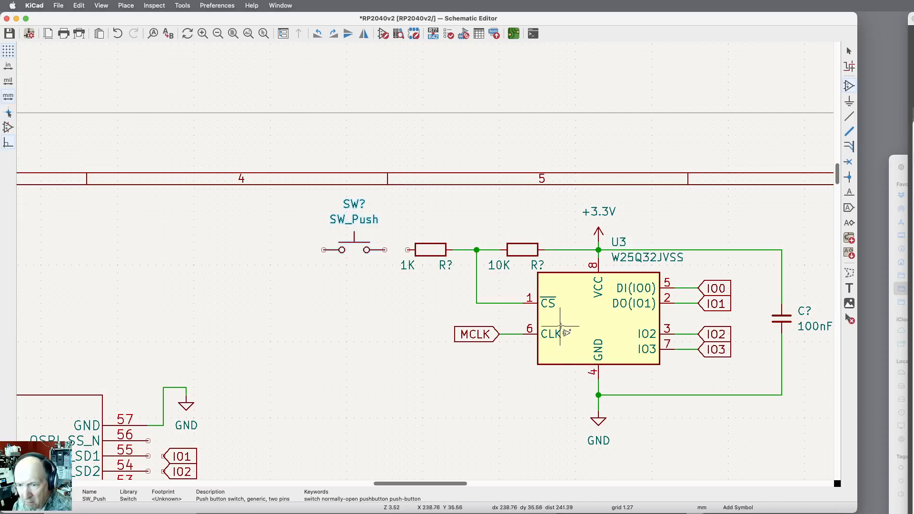
{"action": "key", "text": "Escape"}
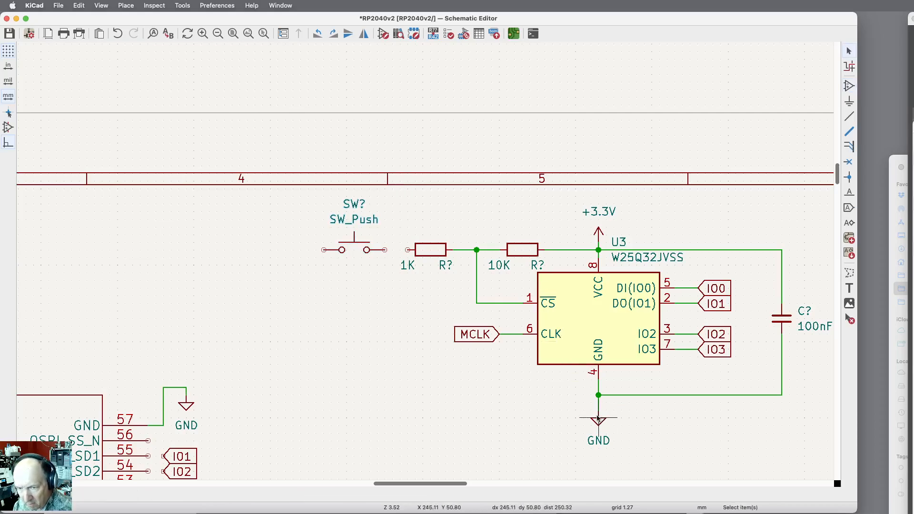
{"action": "left_click", "coordinate": [599, 420]}
{"action": "key", "text": "super+d"}
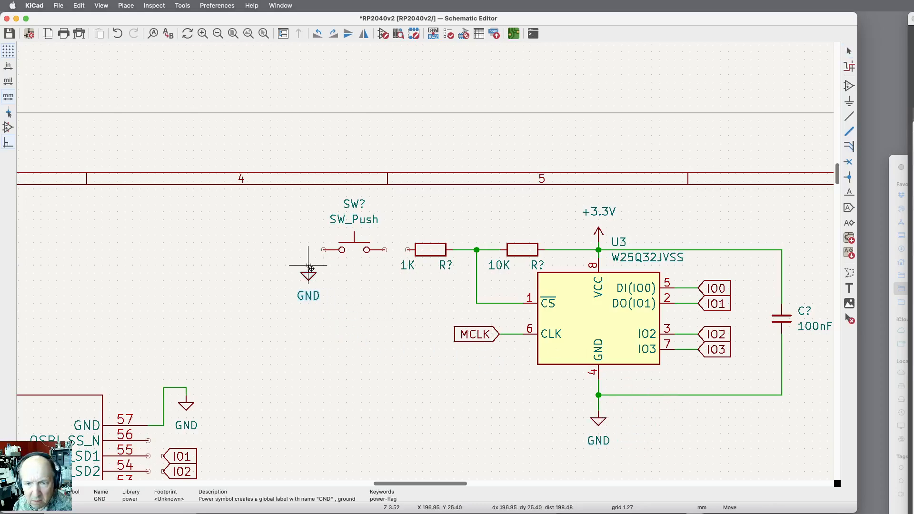
{"action": "left_click", "coordinate": [309, 268]}
Step: Wire the push switch between the 1K resistor's free end and the new GND symbol
{"action": "left_click", "coordinate": [850, 116]}
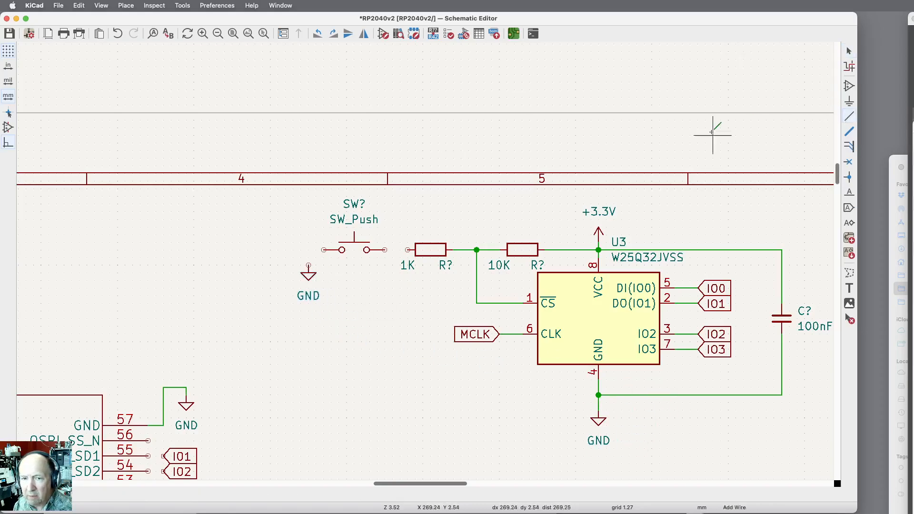
{"action": "left_click", "coordinate": [385, 249]}
{"action": "left_click", "coordinate": [408, 249]}
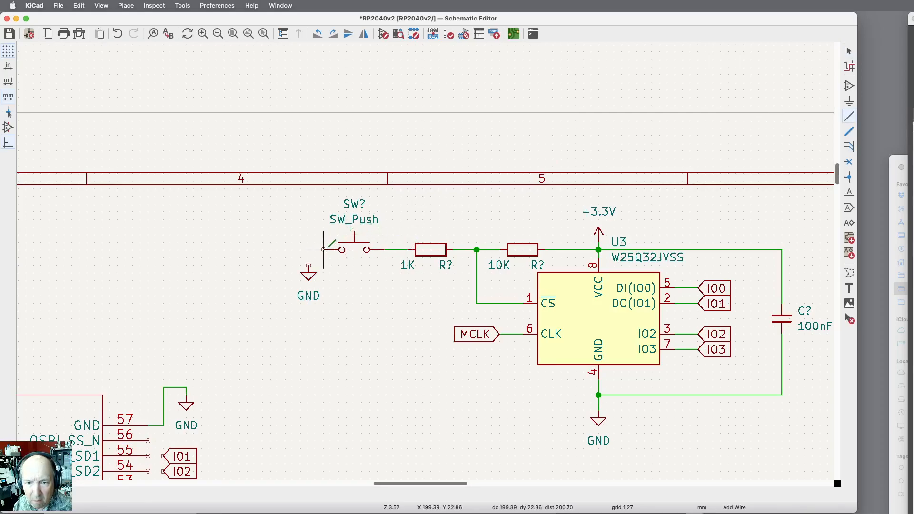
{"action": "left_click", "coordinate": [308, 265]}
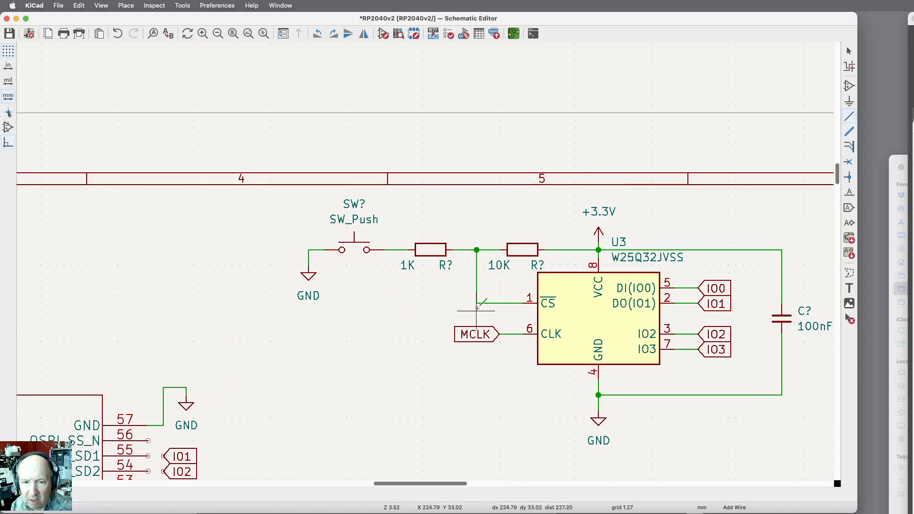
Step: Add a global label MCS facing the flash chip, left of the CS wire's corner and level with the CS pin
{"action": "left_click", "coordinate": [850, 208]}
{"action": "left_click", "coordinate": [516, 306]}
{"action": "type", "text": "MC"}
{"action": "key", "text": "Return"}
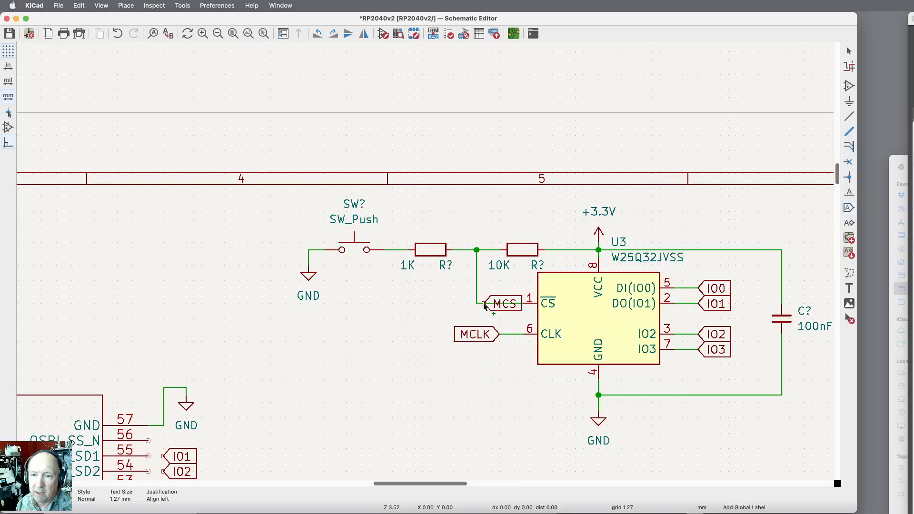
{"action": "key", "text": "r"}
{"action": "key", "text": "r"}
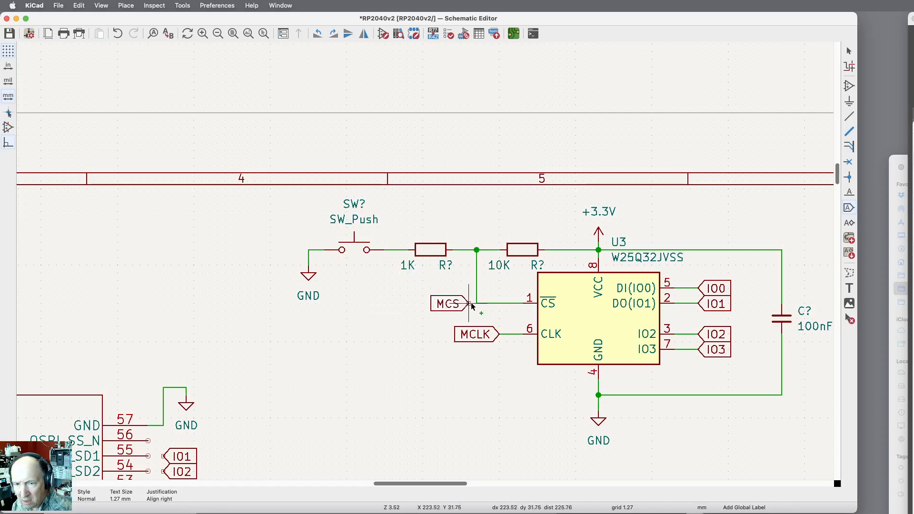
{"action": "left_click", "coordinate": [446, 303]}
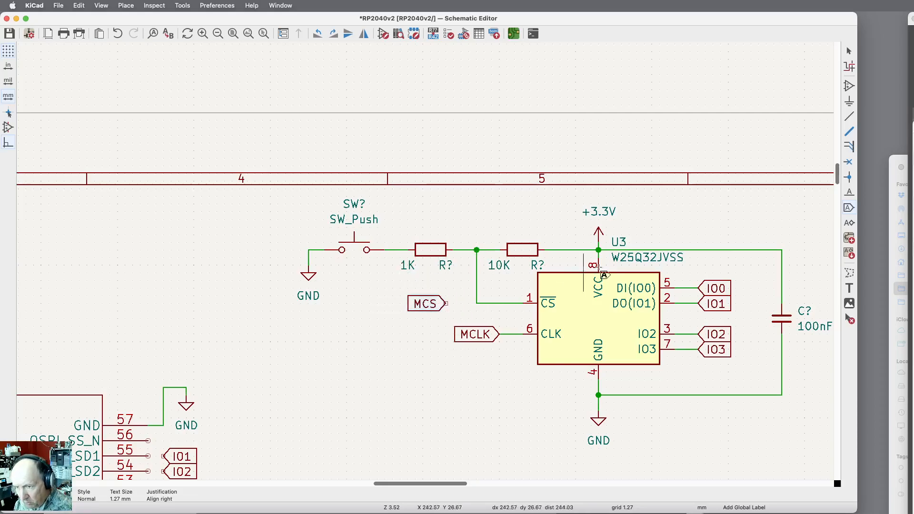
Step: Wire the MCS label to the corner of the flash chip's CS wire
{"action": "left_click", "coordinate": [850, 117]}
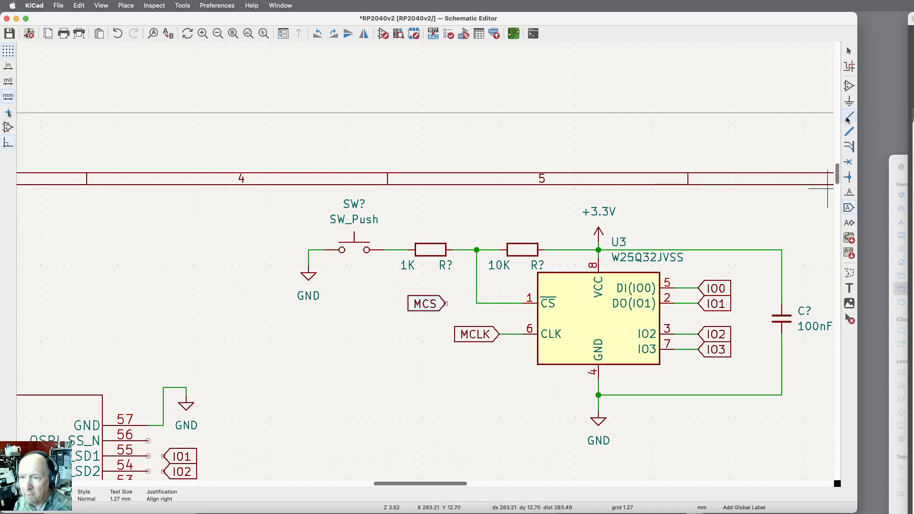
{"action": "left_click", "coordinate": [477, 302]}
{"action": "left_click", "coordinate": [446, 303]}
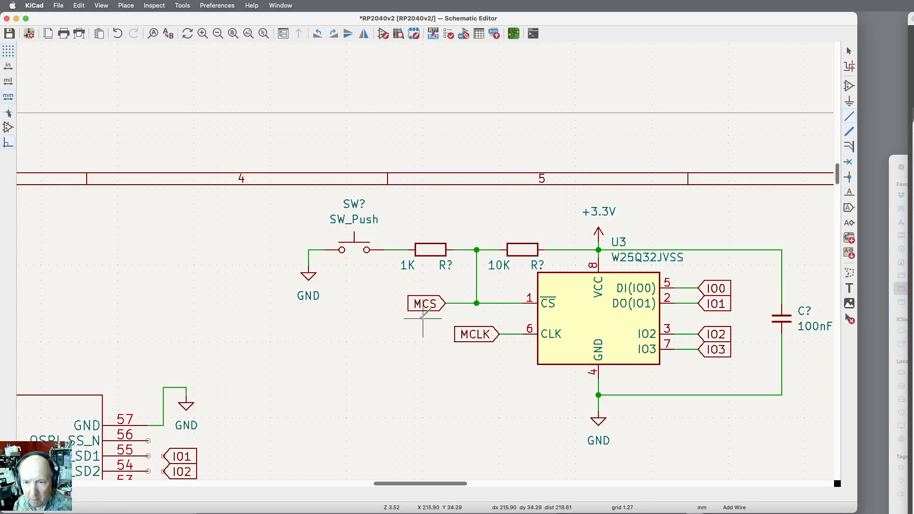
{"action": "key", "text": "Escape"}
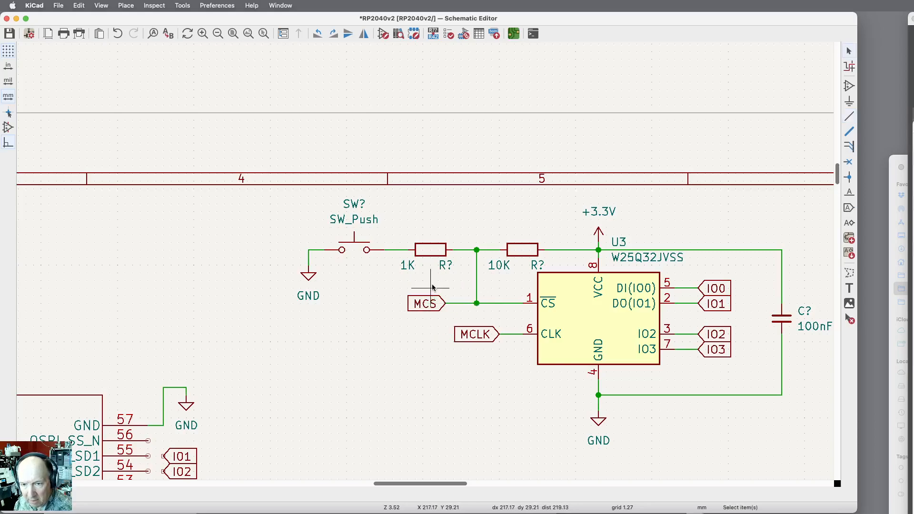
Step: Duplicate the MCS label, turn it around and place it beside the RP2040's QSPI_SS_N pin 56, above the IO1 label
{"action": "key", "text": "super+d"}
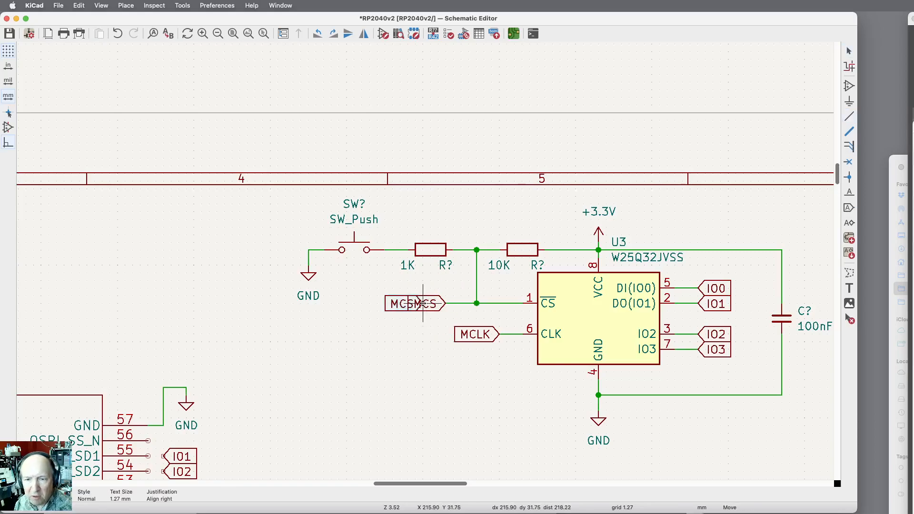
{"action": "key", "text": "r"}
{"action": "key", "text": "r"}
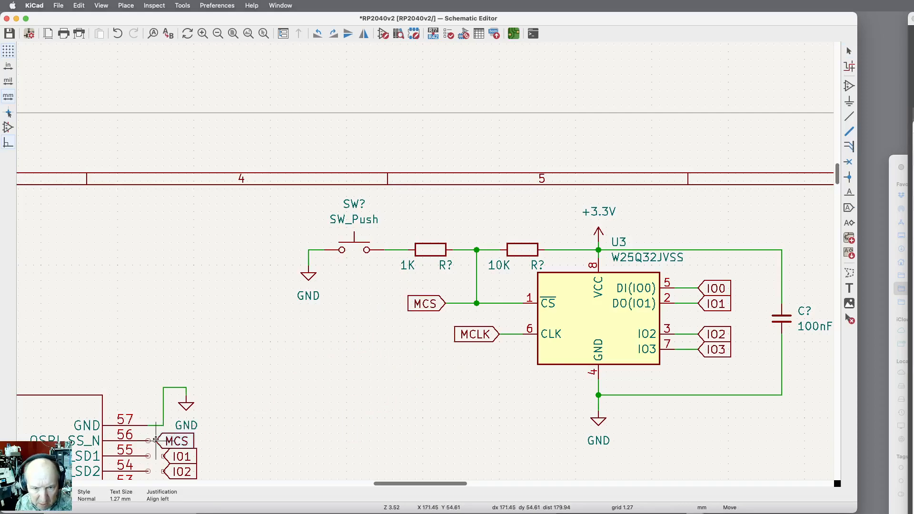
{"action": "left_click", "coordinate": [158, 441]}
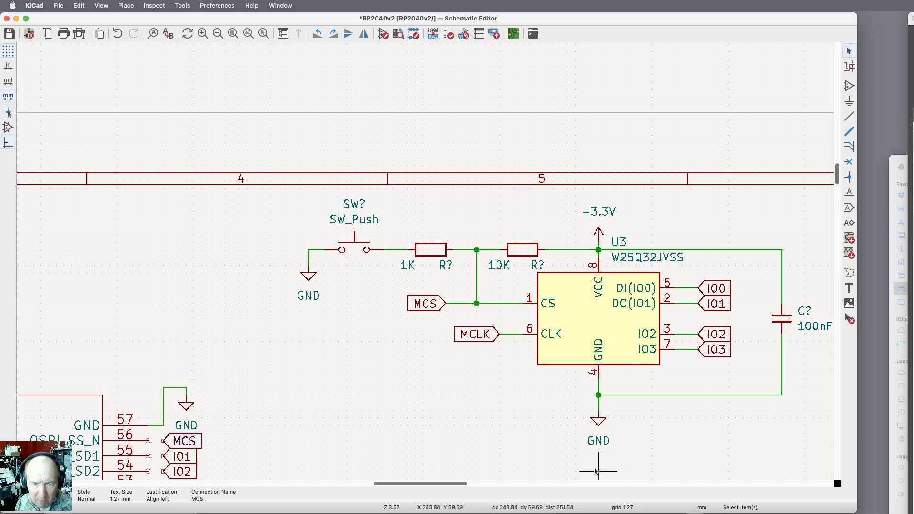
Step: Wire the MCS, IO1, IO2, IO0 and IO3 labels to RP2040 pins 56, 55, 54, 53 and 51
{"action": "scroll", "coordinate": [431, 379], "scroll_direction": "down", "scroll_amount": 3}
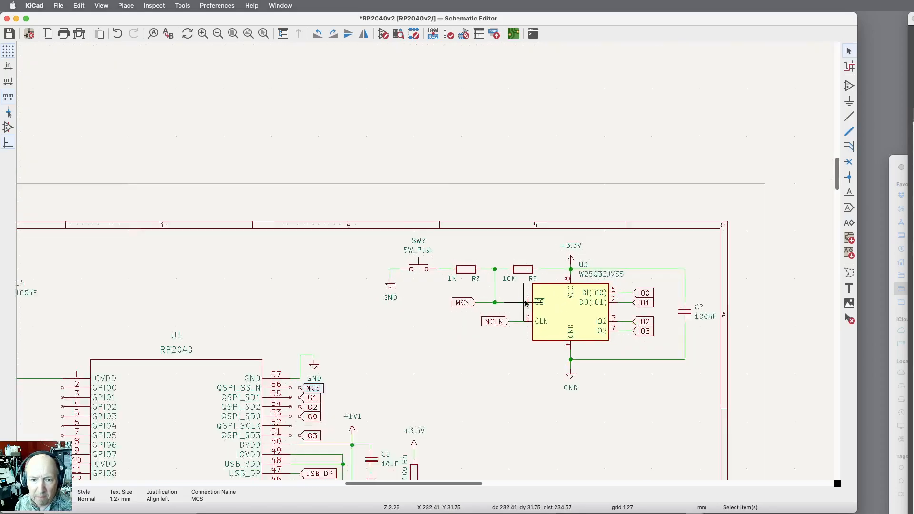
{"action": "scroll", "coordinate": [296, 387], "scroll_direction": "up", "scroll_amount": 5}
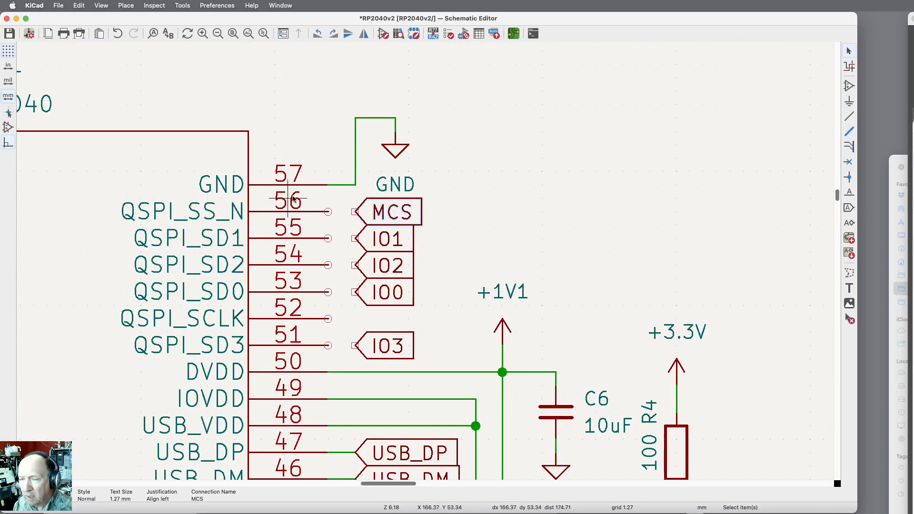
{"action": "left_click", "coordinate": [846, 116]}
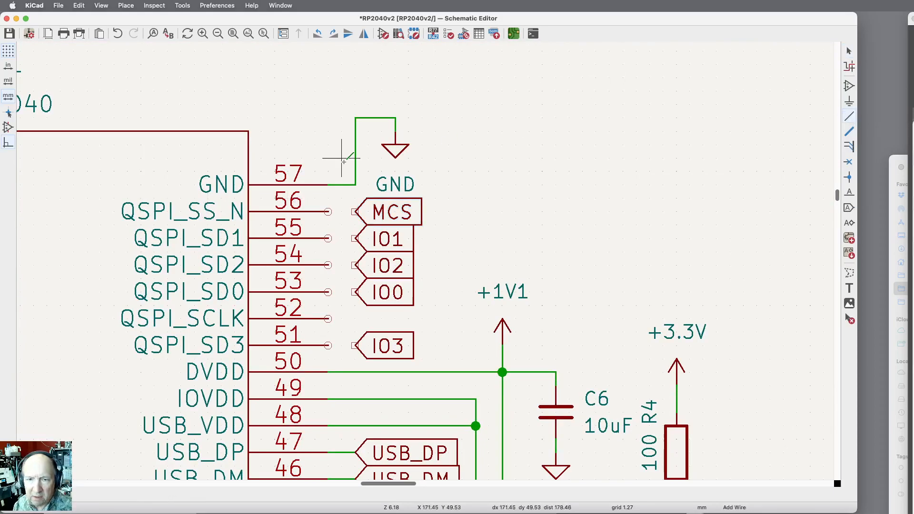
{"action": "left_click", "coordinate": [328, 212]}
{"action": "left_click", "coordinate": [355, 212]}
{"action": "left_click", "coordinate": [355, 238]}
{"action": "left_click", "coordinate": [328, 238]}
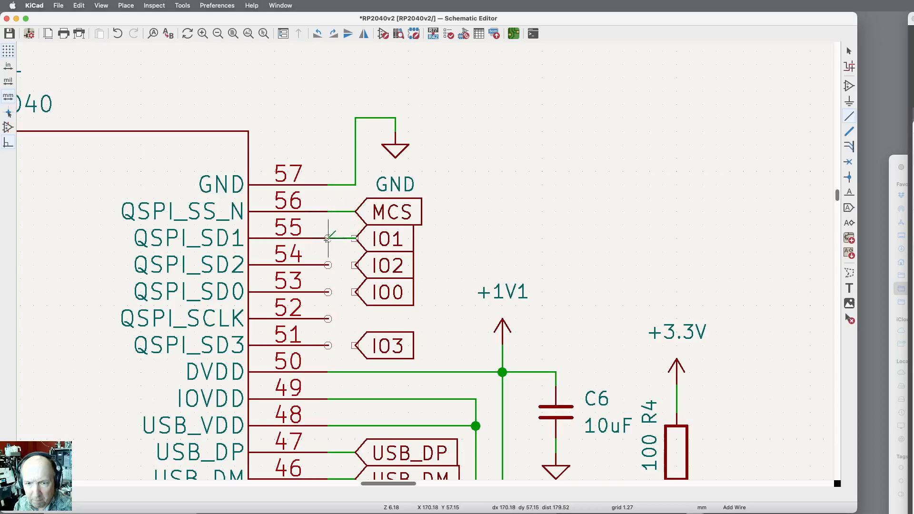
{"action": "left_click", "coordinate": [328, 265]}
{"action": "left_click", "coordinate": [355, 265]}
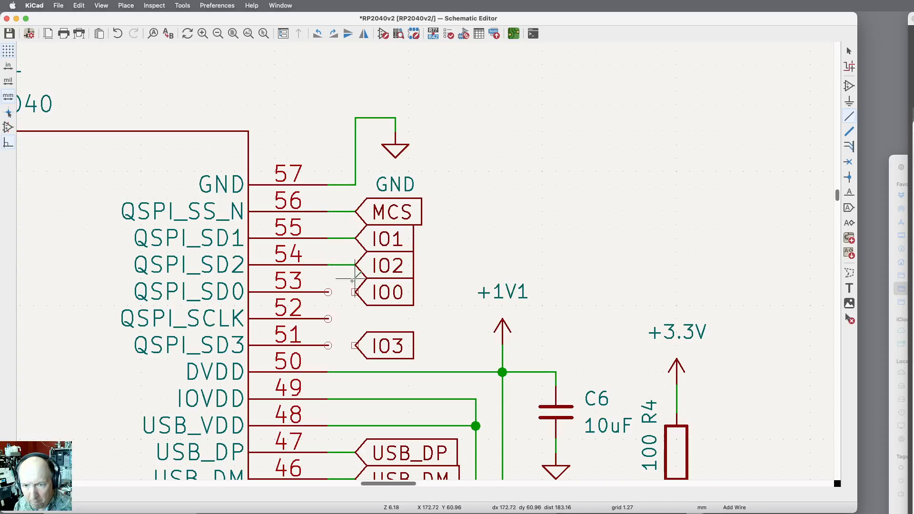
{"action": "left_click", "coordinate": [328, 292]}
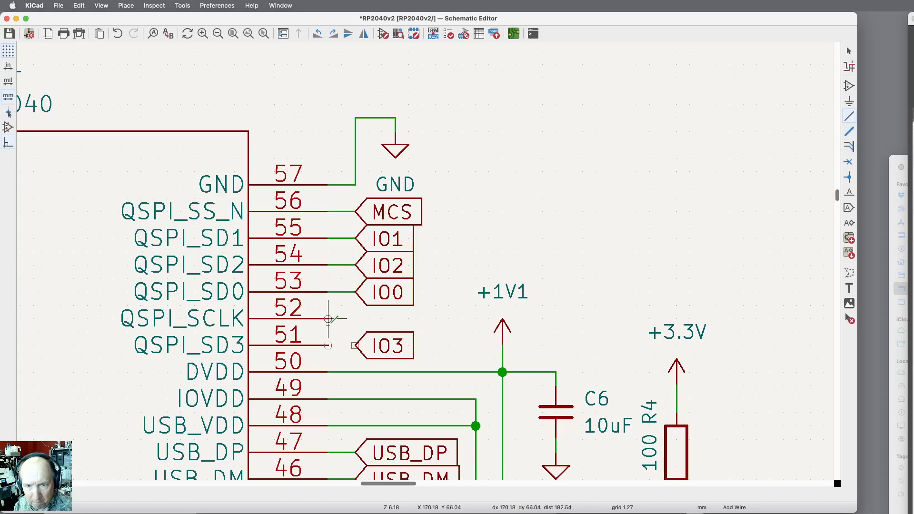
{"action": "left_click", "coordinate": [328, 345]}
{"action": "left_click", "coordinate": [355, 345]}
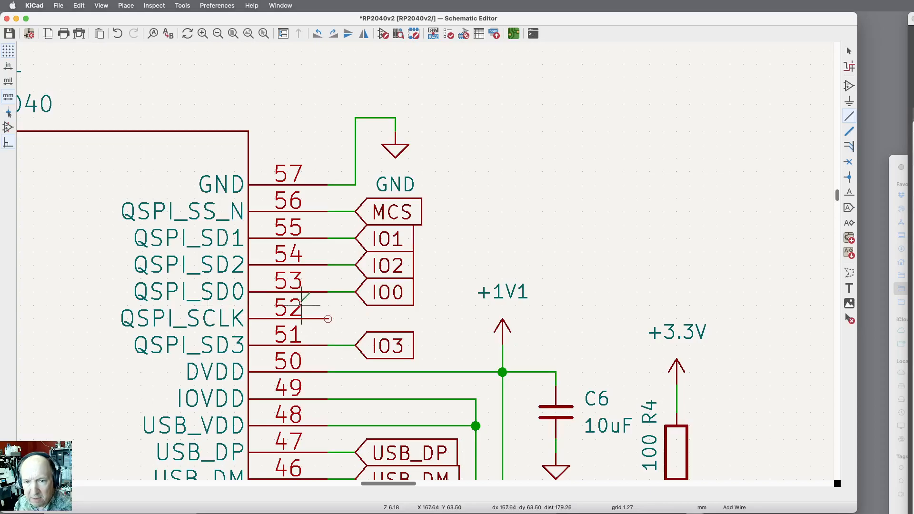
Step: Duplicate the MCLK label, mirror it and place it beside the RP2040's QSPI_SCLK pin 52, between IO0 and IO3
{"action": "scroll", "coordinate": [217, 382], "scroll_direction": "down", "scroll_amount": 5}
{"action": "scroll", "coordinate": [217, 383], "scroll_direction": "up", "scroll_amount": 3}
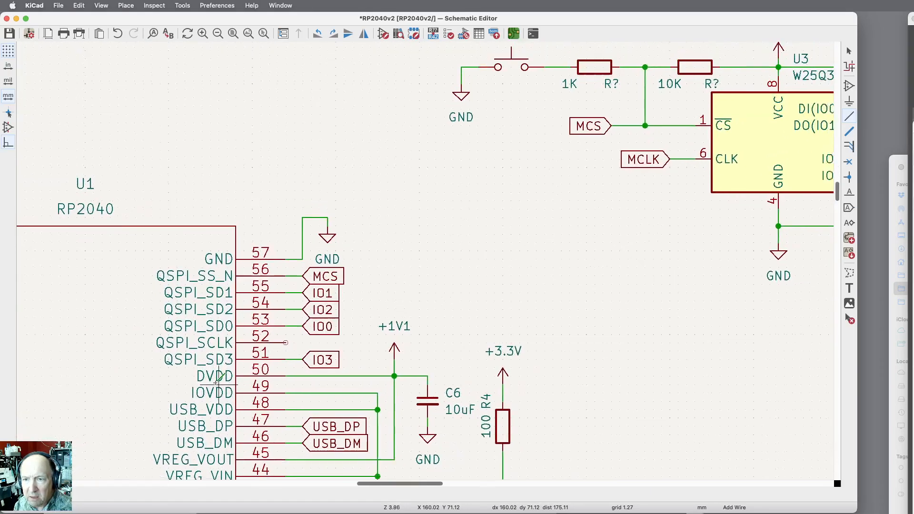
{"action": "scroll", "coordinate": [217, 383], "scroll_direction": "down", "scroll_amount": 1}
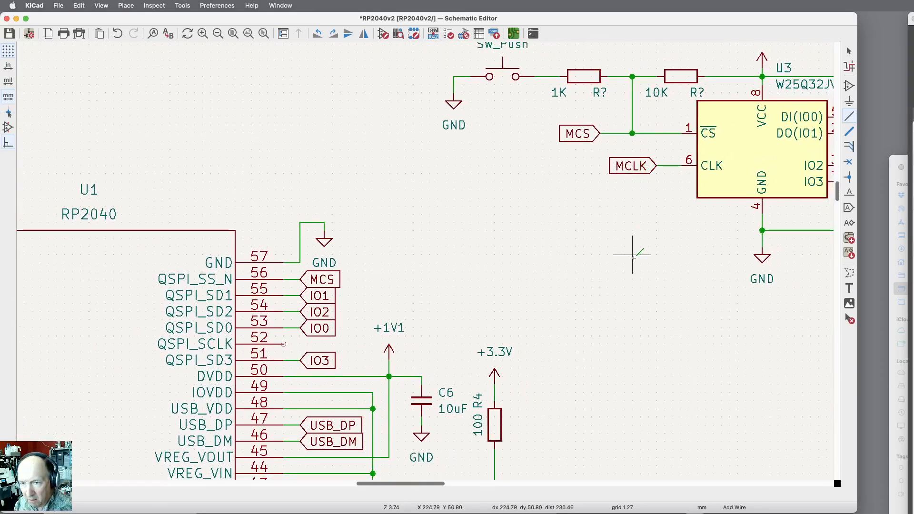
{"action": "key", "text": "Escape"}
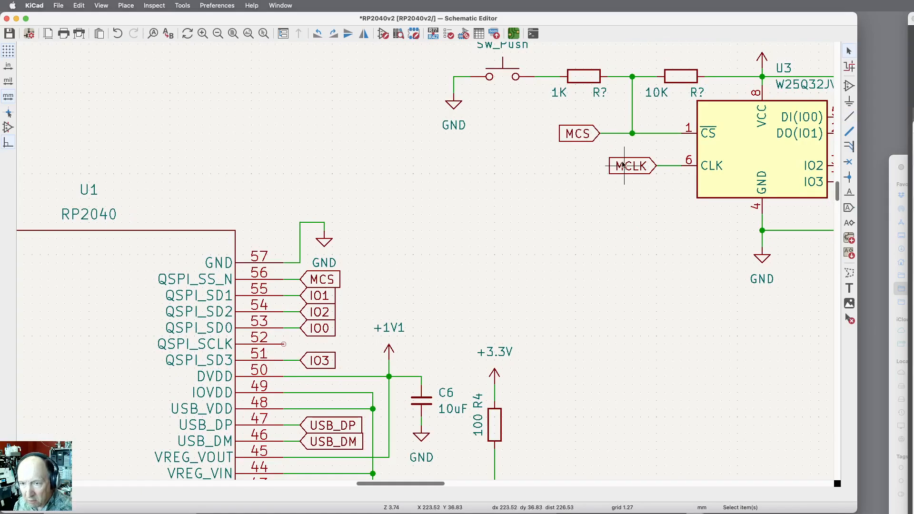
{"action": "key", "text": "super+d"}
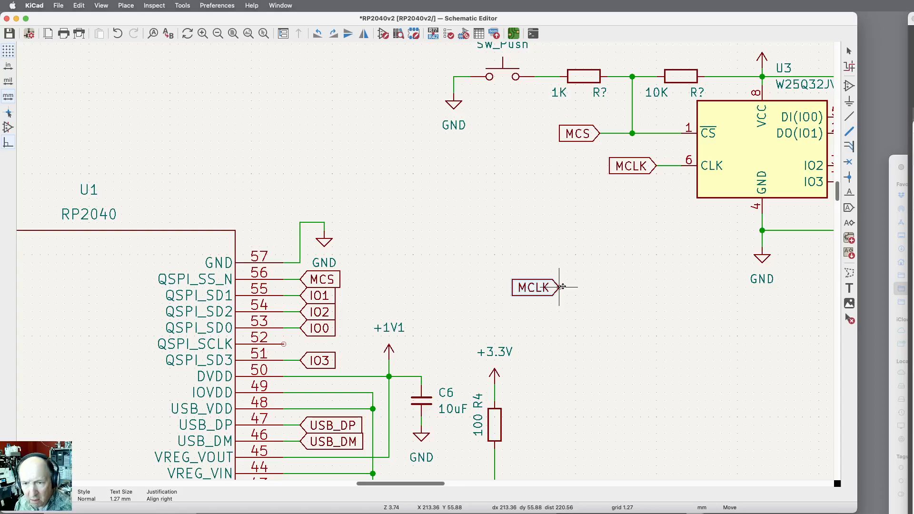
{"action": "key", "text": "x"}
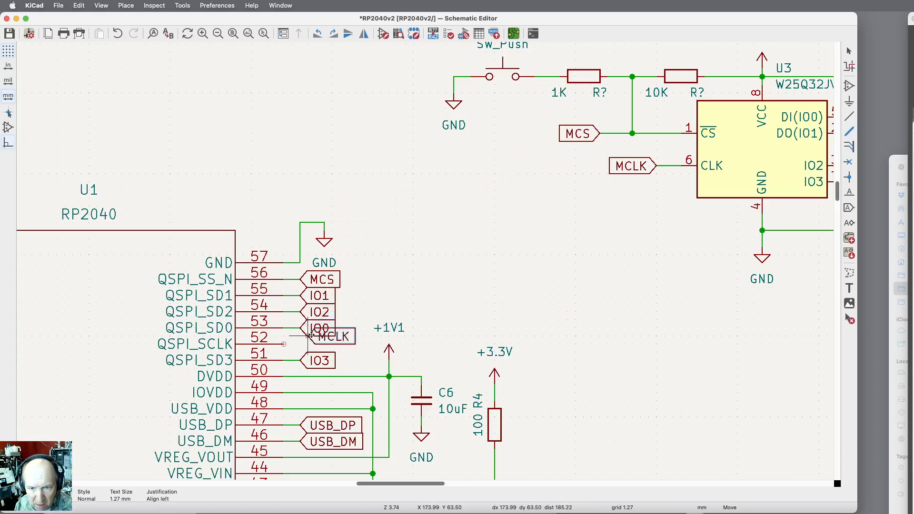
{"action": "left_click", "coordinate": [296, 344]}
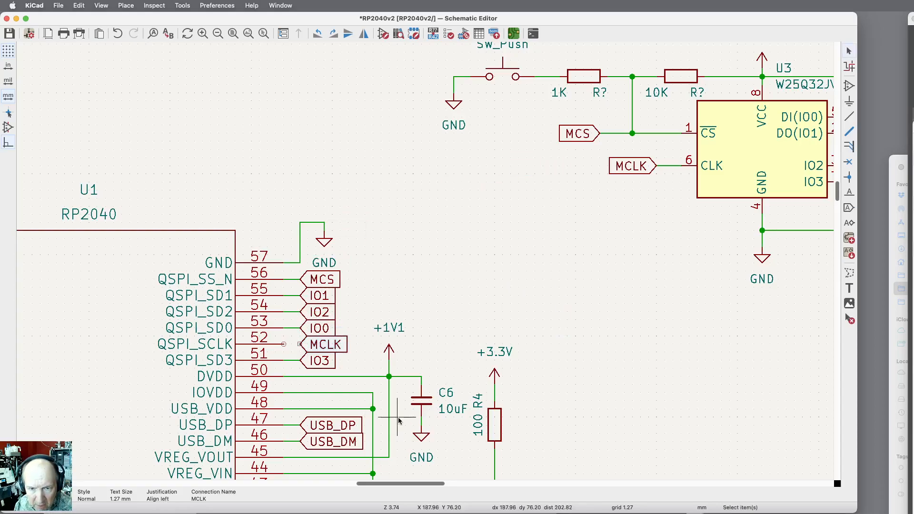
Step: Wire the MCLK label to the RP2040's QSPI_SCLK pin 52
{"action": "key", "text": "w"}
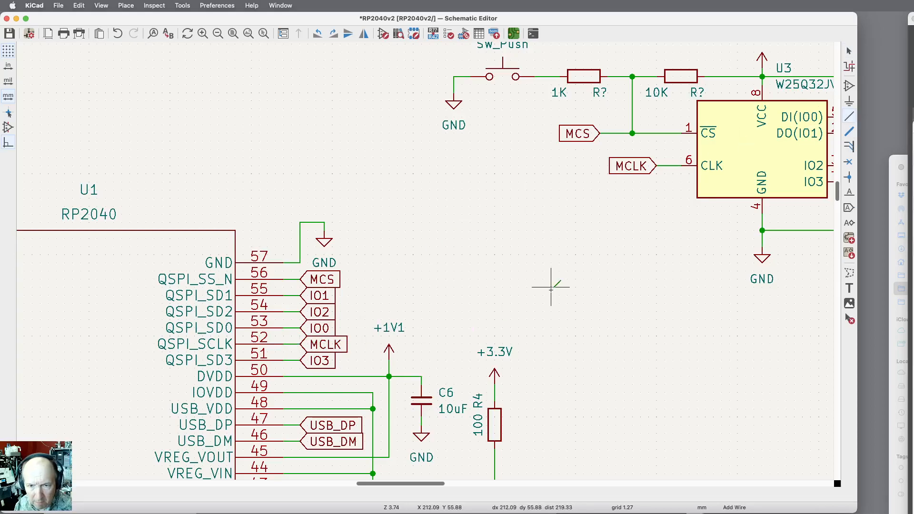
{"action": "scroll", "coordinate": [640, 285], "scroll_direction": "down", "scroll_amount": 2}
{"action": "scroll", "coordinate": [640, 285], "scroll_direction": "down", "scroll_amount": 1}
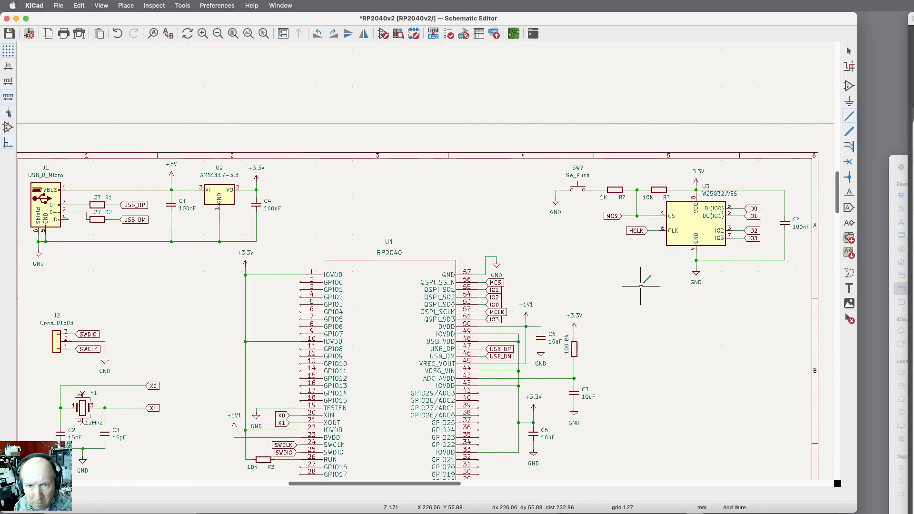
{"action": "scroll", "coordinate": [555, 155], "scroll_direction": "down", "scroll_amount": 2}
{"action": "scroll", "coordinate": [555, 159], "scroll_direction": "up", "scroll_amount": 2}
{"action": "scroll", "coordinate": [557, 169], "scroll_direction": "down", "scroll_amount": 1}
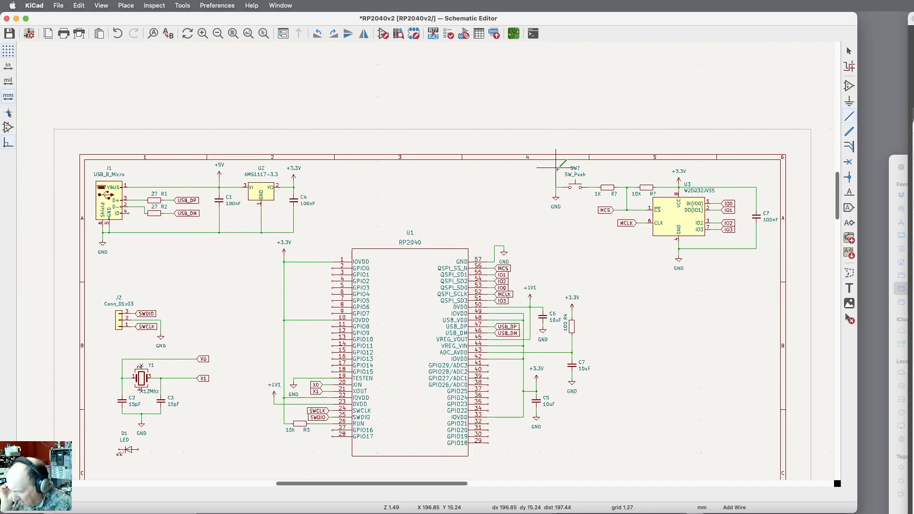
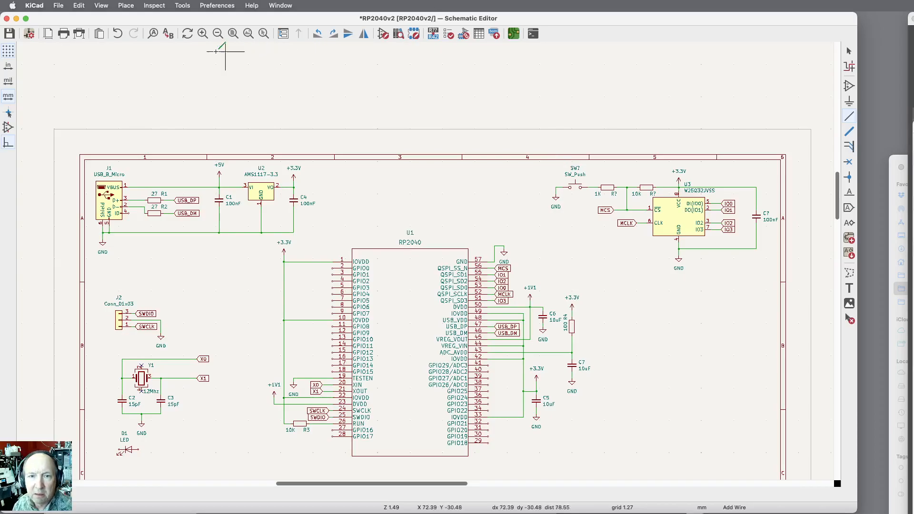
Step: Add a global label LED0, mirror it to face the RP2040 and place it beside GPIO0 pin 2
{"action": "left_click", "coordinate": [233, 32]}
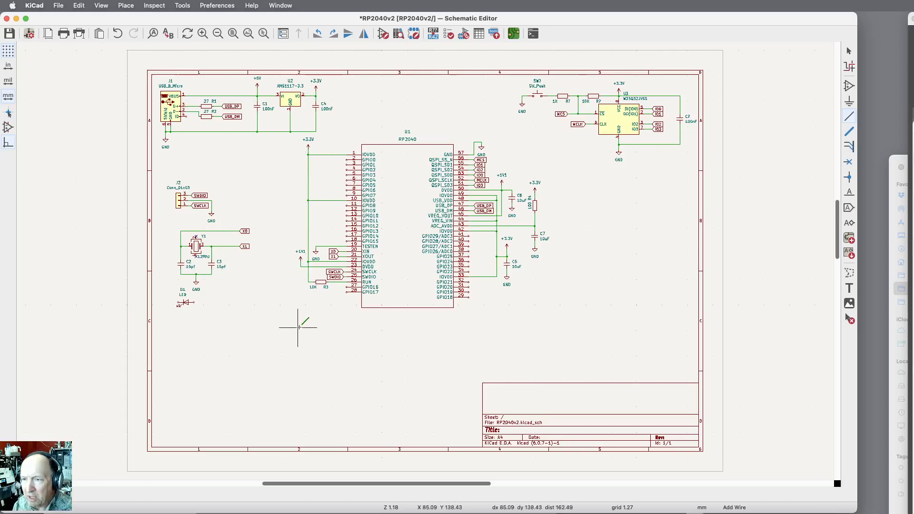
{"action": "scroll", "coordinate": [319, 158], "scroll_direction": "up", "scroll_amount": 5}
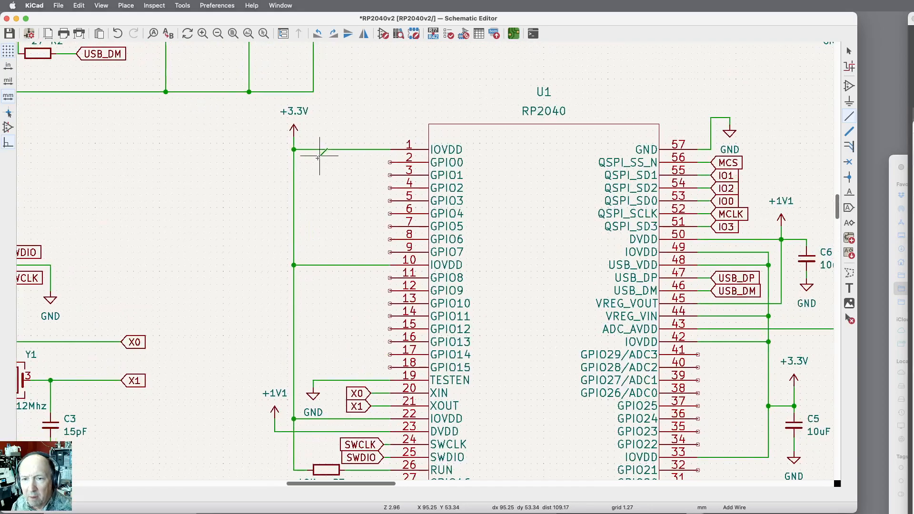
{"action": "scroll", "coordinate": [319, 158], "scroll_direction": "up", "scroll_amount": 3}
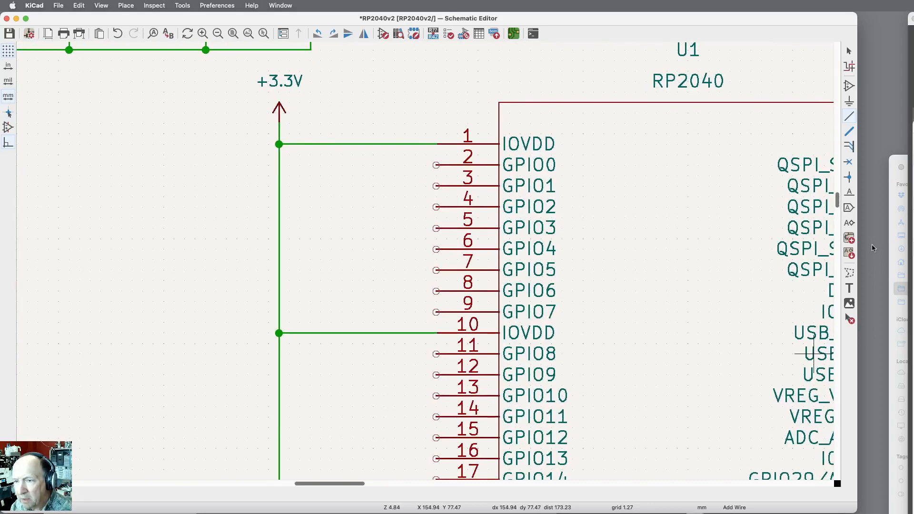
{"action": "left_click", "coordinate": [849, 208]}
{"action": "left_click", "coordinate": [747, 200]}
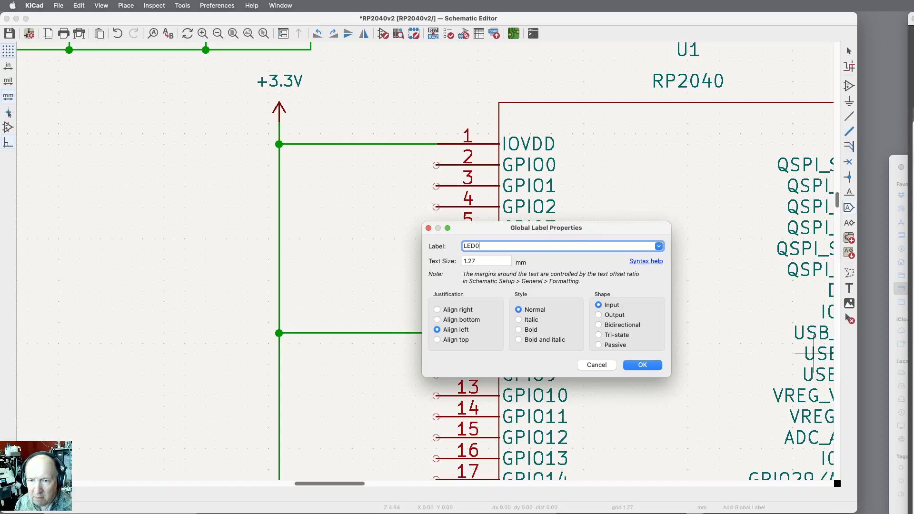
{"action": "key", "text": "Return"}
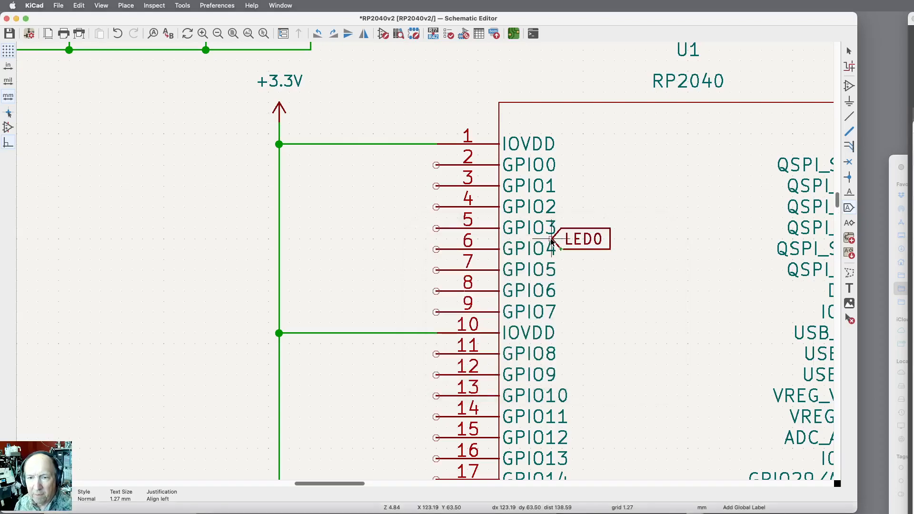
{"action": "key", "text": "x"}
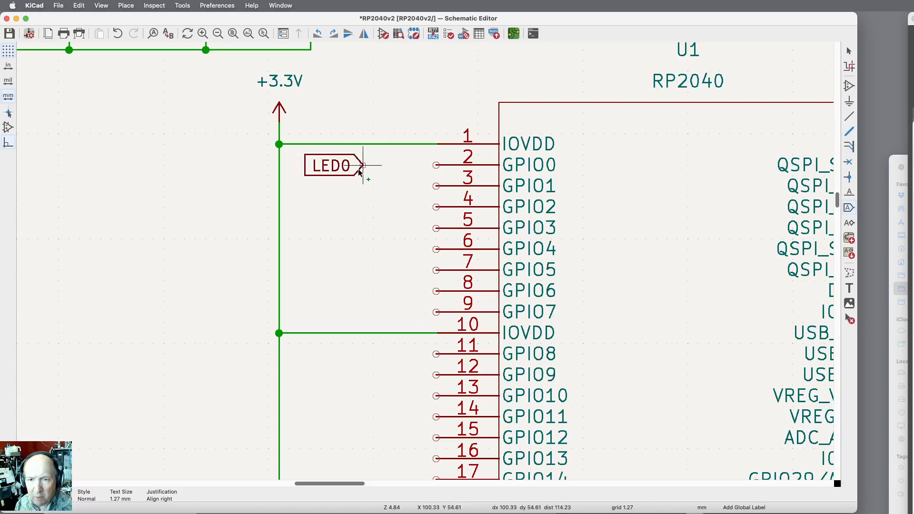
{"action": "left_click", "coordinate": [403, 166]}
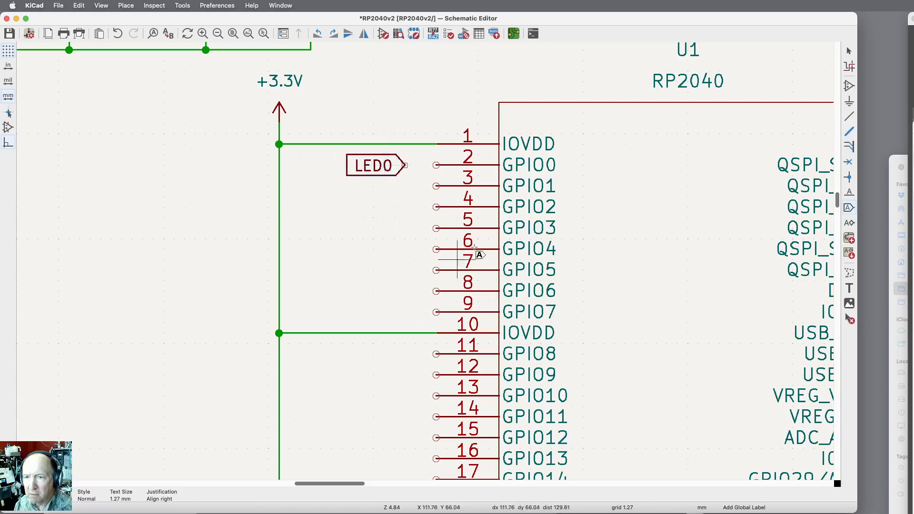
Step: Wire the RP2040's GPIO0 pin 2 to the LED0 label
{"action": "left_click", "coordinate": [850, 116]}
{"action": "left_click", "coordinate": [436, 165]}
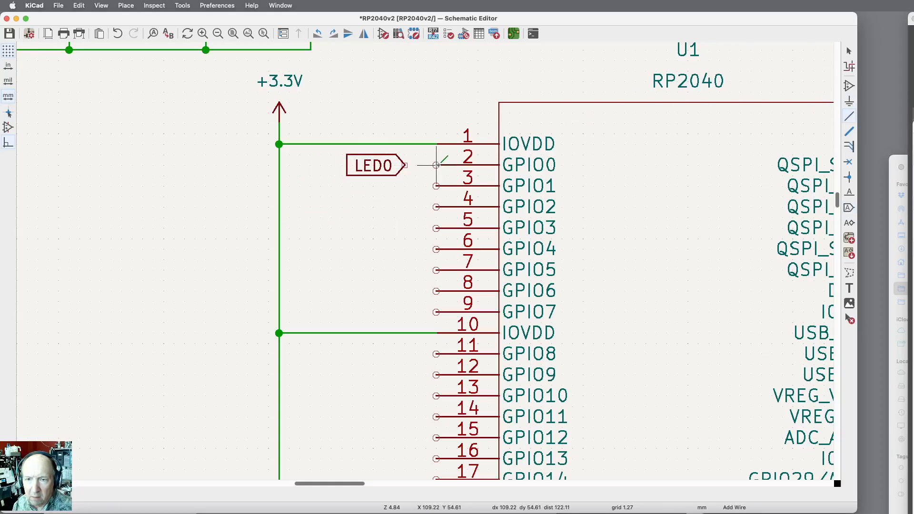
{"action": "left_click", "coordinate": [406, 165]}
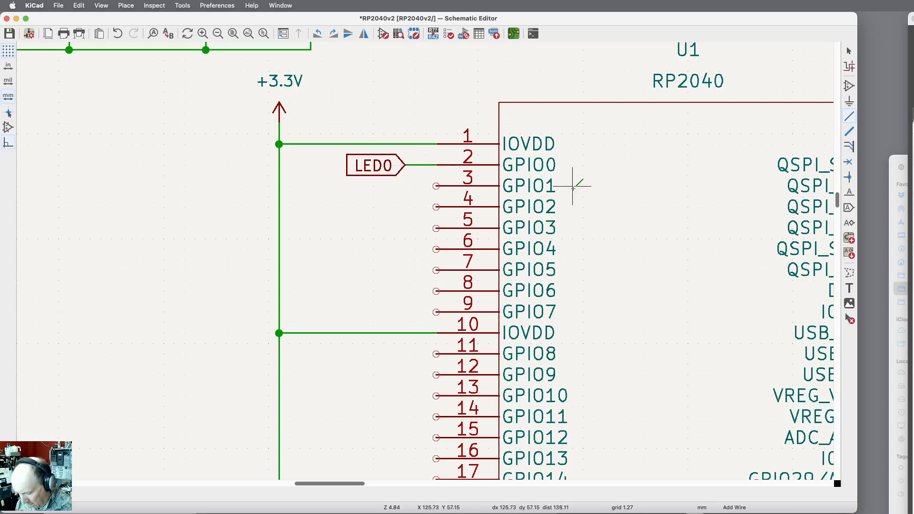
{"action": "key", "text": "Escape"}
Step: Duplicate the LED0 label, turn it around and place it in line with LED D1, to the right of its anode
{"action": "key", "text": "super+d"}
{"action": "scroll", "coordinate": [384, 226], "scroll_direction": "down", "scroll_amount": 5}
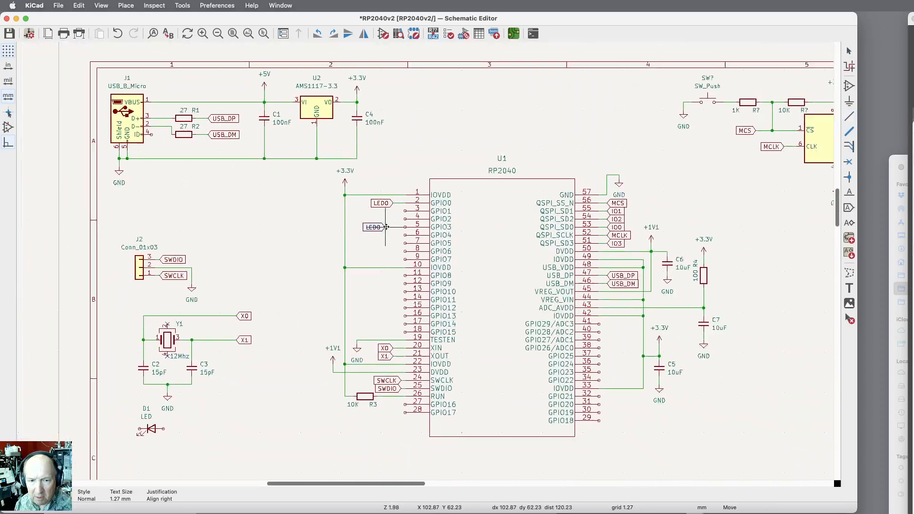
{"action": "scroll", "coordinate": [387, 227], "scroll_direction": "down", "scroll_amount": 2}
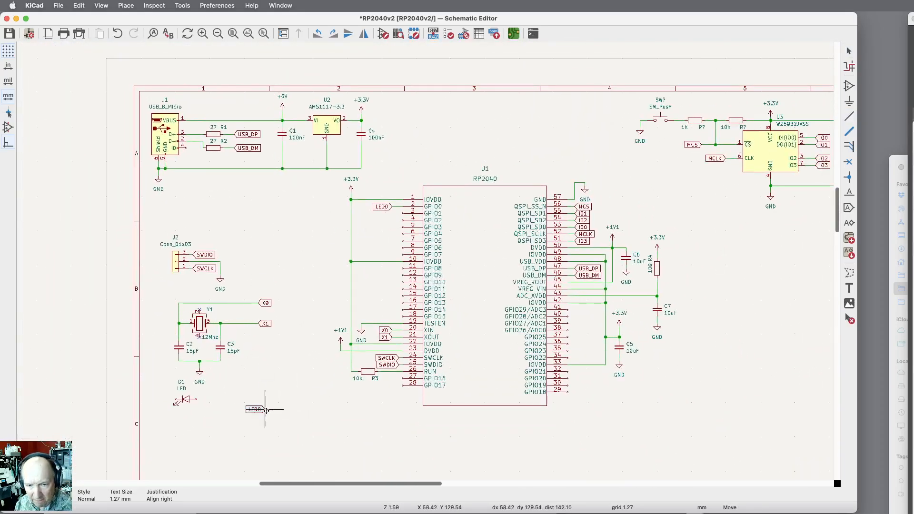
{"action": "key", "text": "r"}
{"action": "key", "text": "r"}
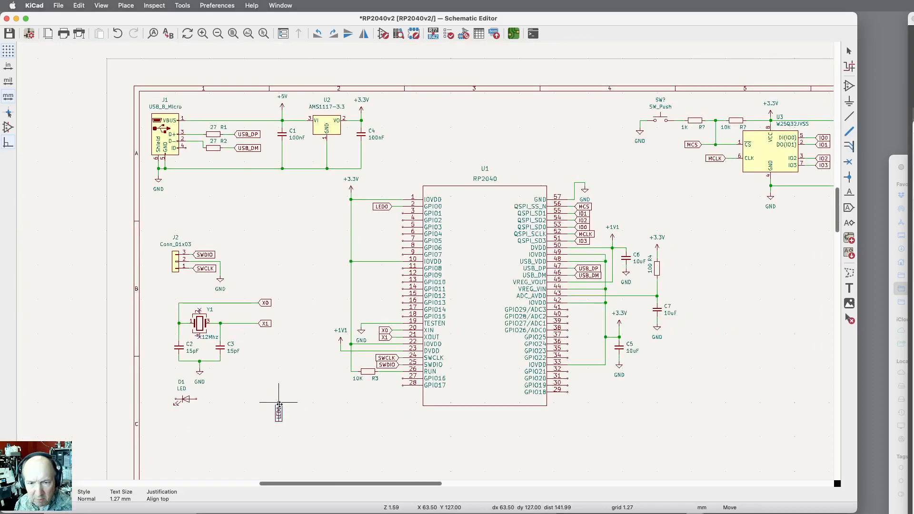
{"action": "scroll", "coordinate": [221, 414], "scroll_direction": "up", "scroll_amount": 4}
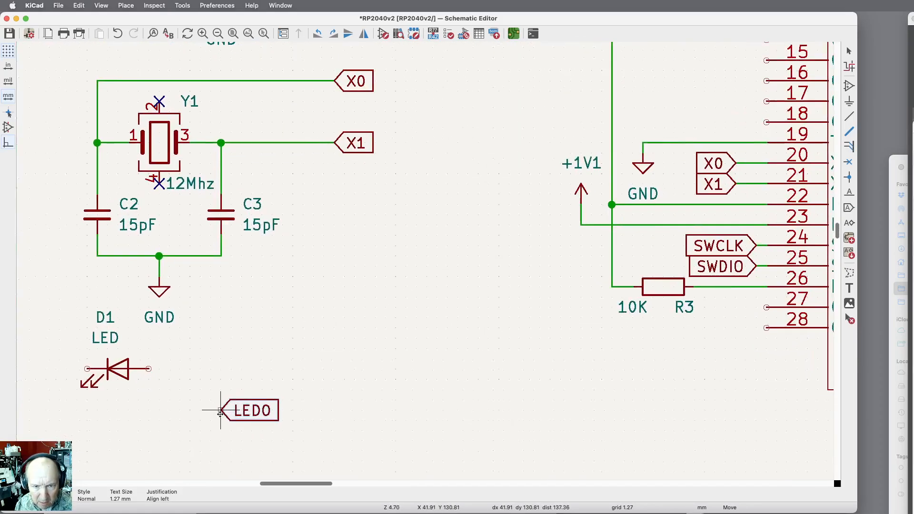
{"action": "left_click", "coordinate": [221, 370]}
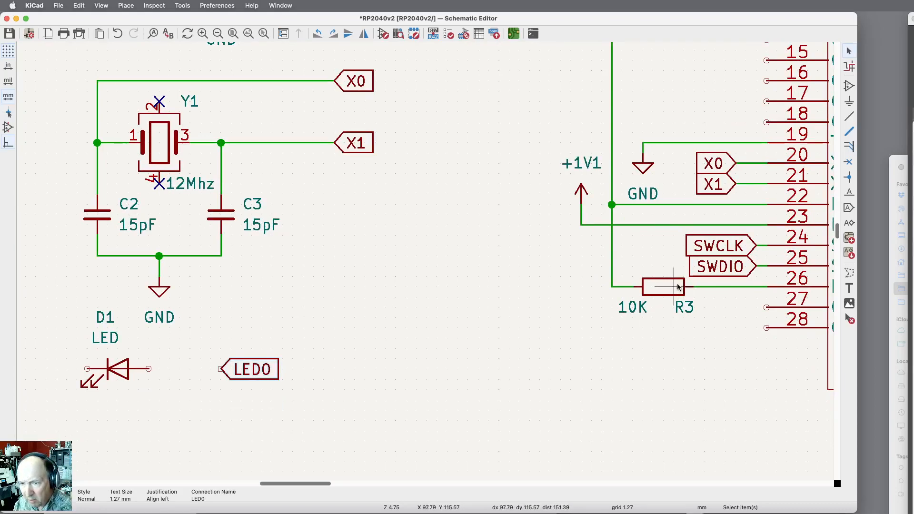
Step: Duplicate resistor R3 between LED D1 and its LED0 label, and move the label right to leave a wire gap
{"action": "key", "text": "ctrl+d"}
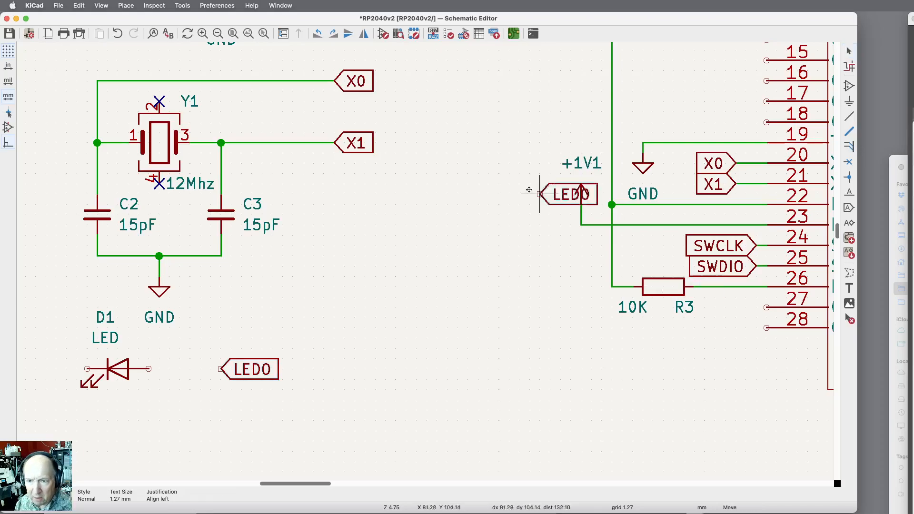
{"action": "key", "text": "Escape"}
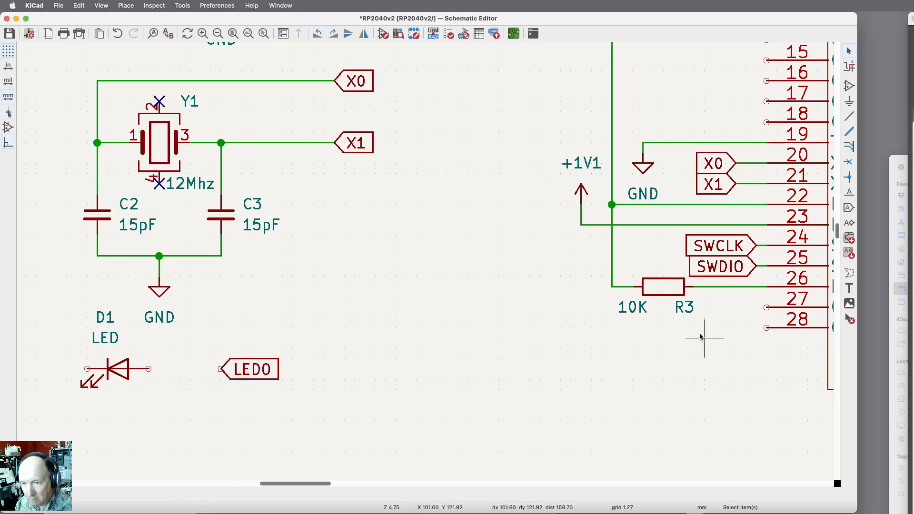
{"action": "left_click", "coordinate": [659, 287]}
{"action": "key", "text": "ctrl+d"}
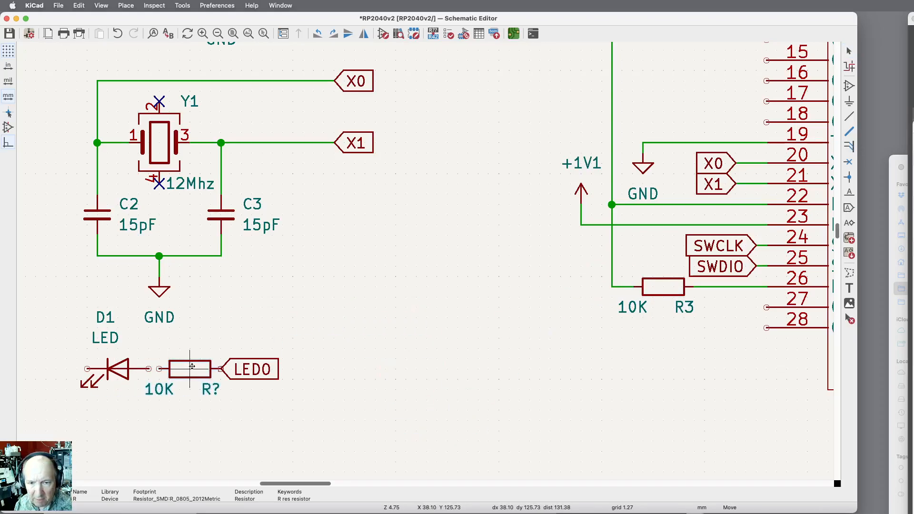
{"action": "left_click", "coordinate": [204, 367]}
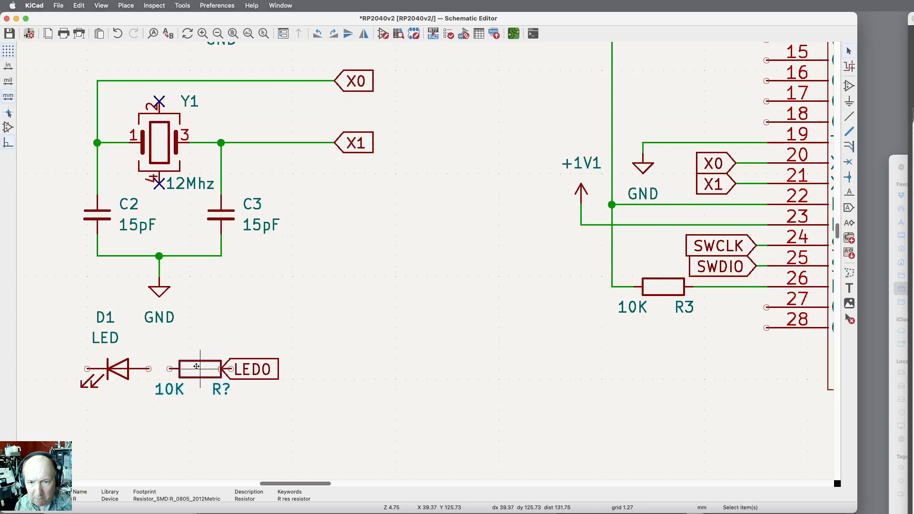
{"action": "key", "text": "m"}
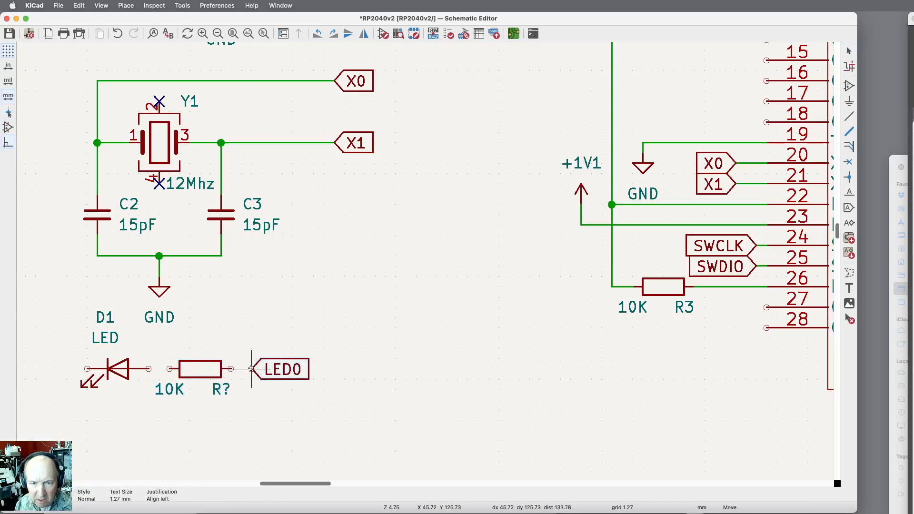
{"action": "left_click", "coordinate": [252, 369]}
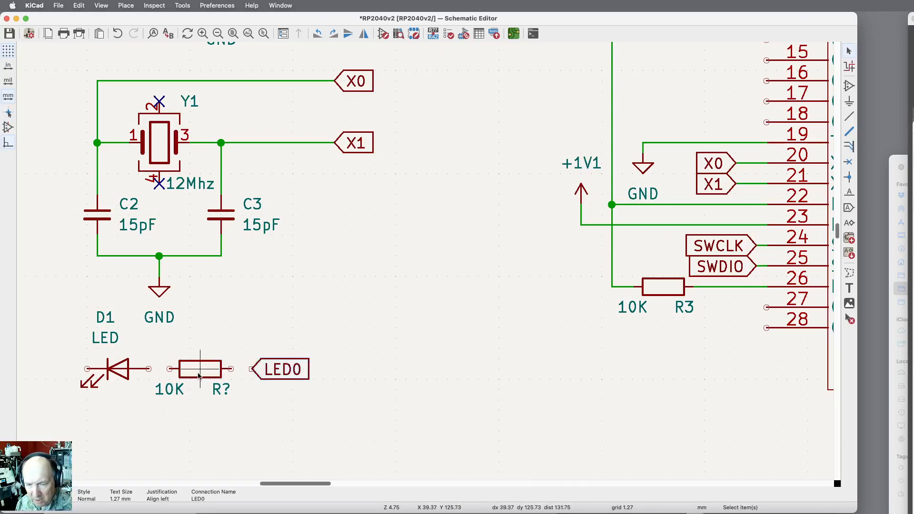
Step: Set the value of the new resistor beside LED D1 to 1K
{"action": "key", "text": "e"}
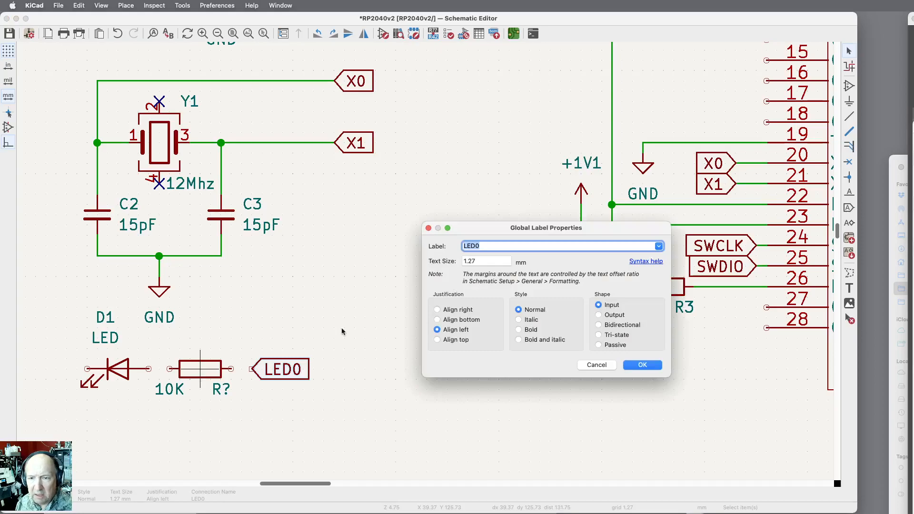
{"action": "key", "text": "Escape"}
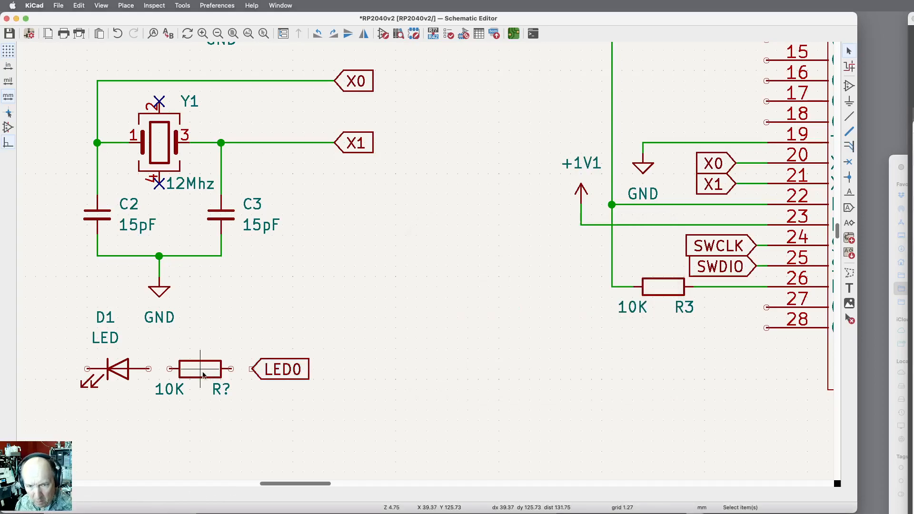
{"action": "double_click", "coordinate": [201, 375]}
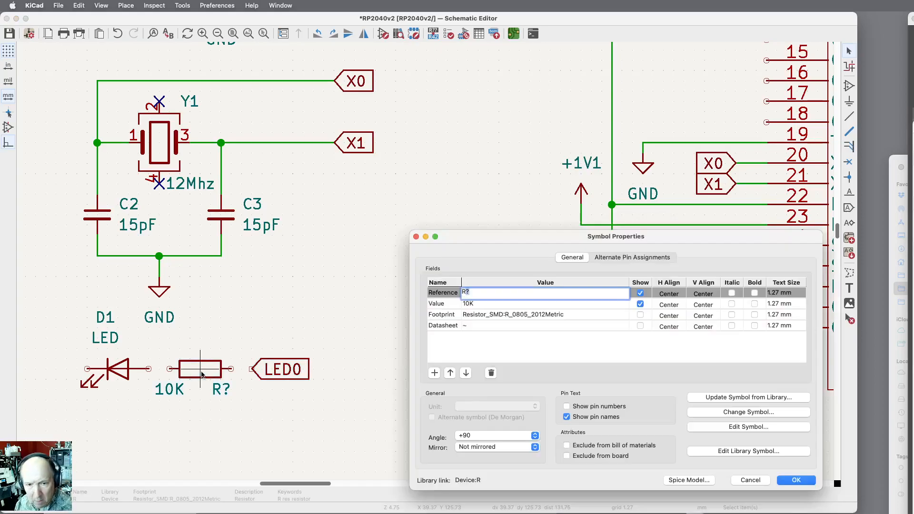
{"action": "left_click", "coordinate": [469, 304]}
{"action": "left_click", "coordinate": [469, 305]}
{"action": "type", "text": "1"}
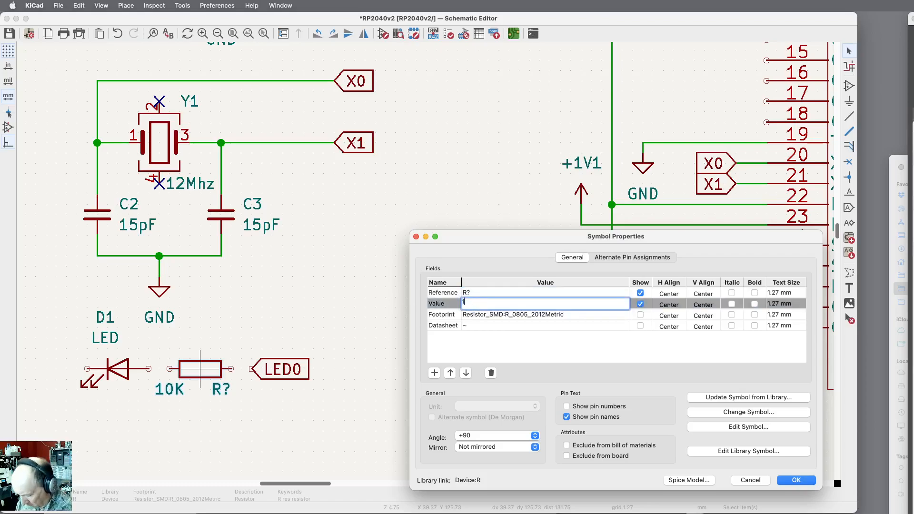
{"action": "type", "text": "K"}
{"action": "key", "text": "Return"}
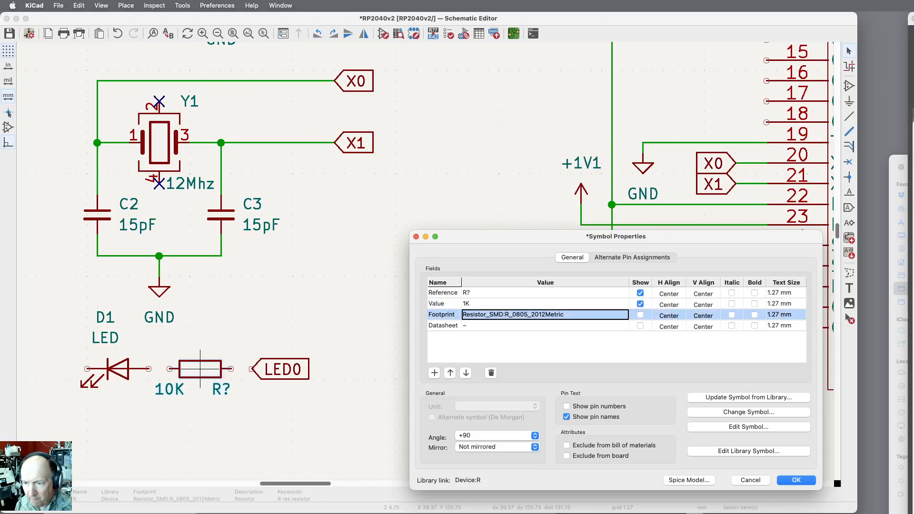
{"action": "left_click", "coordinate": [800, 481]}
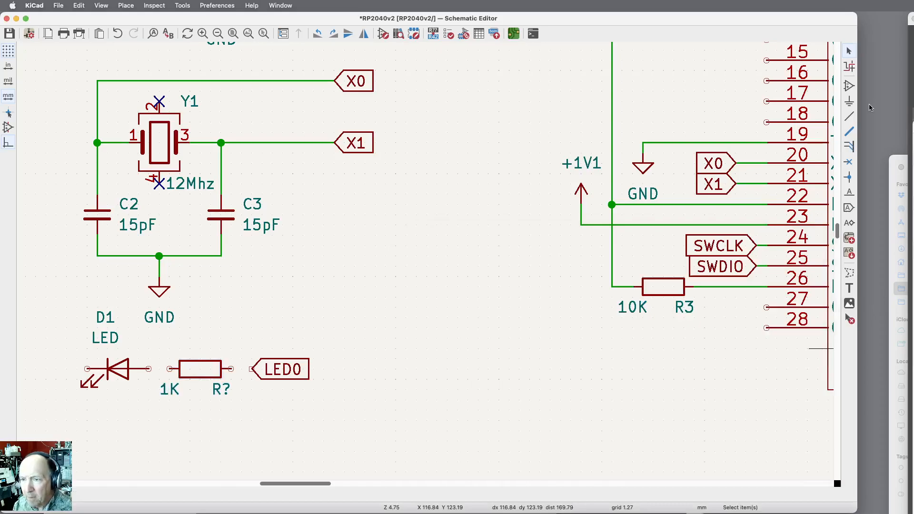
Step: Wire the 1K resistor to the LED0 label on one end and to LED D1's anode on the other
{"action": "left_click", "coordinate": [849, 116]}
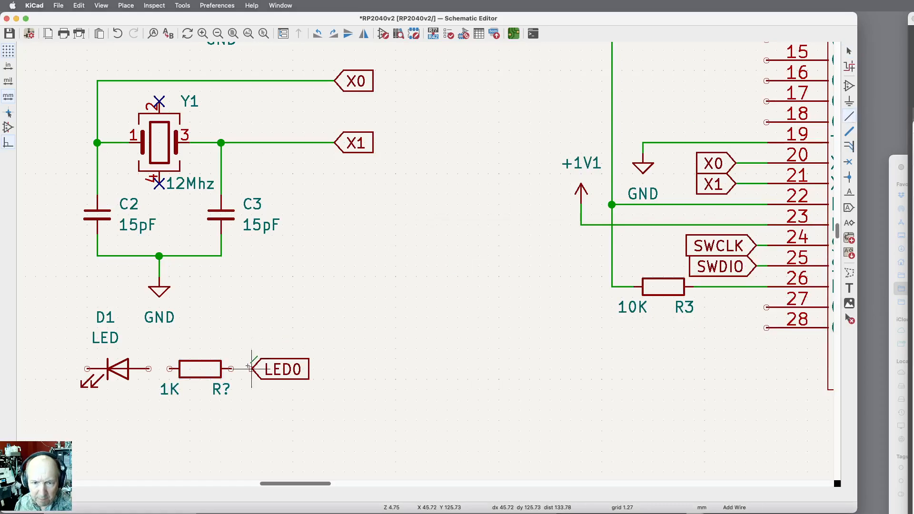
{"action": "left_click", "coordinate": [231, 369]}
{"action": "left_click", "coordinate": [253, 369]}
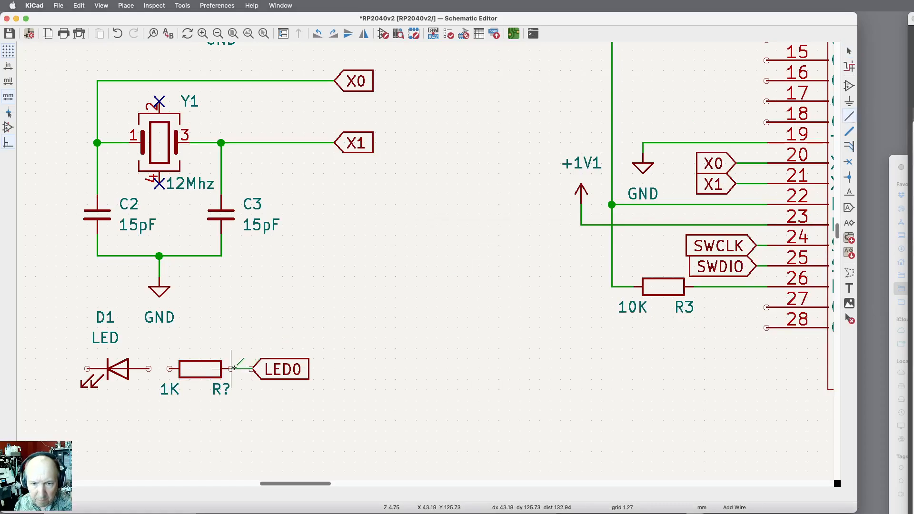
{"action": "left_click", "coordinate": [169, 369]}
{"action": "left_click", "coordinate": [148, 369]}
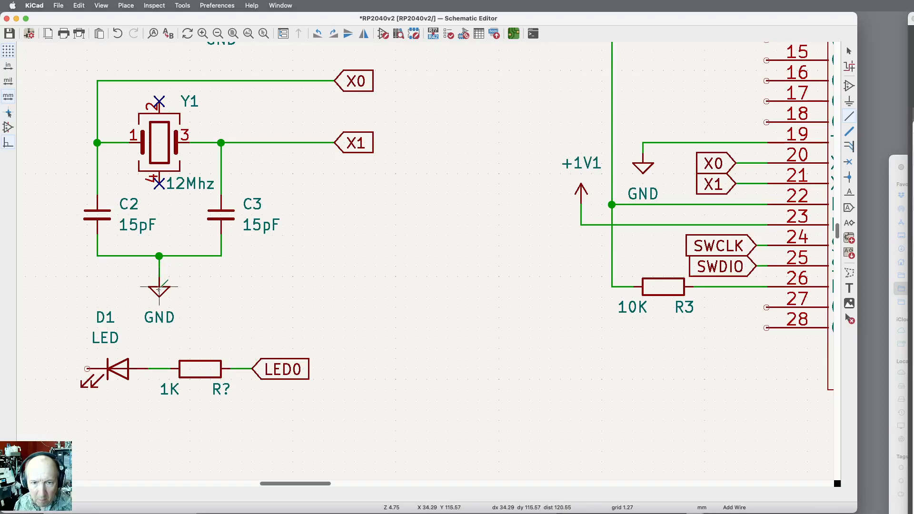
Step: Duplicate the GND symbol below the crystal circuit and place it below and left of LED D1's free end
{"action": "key", "text": "ctrl+d"}
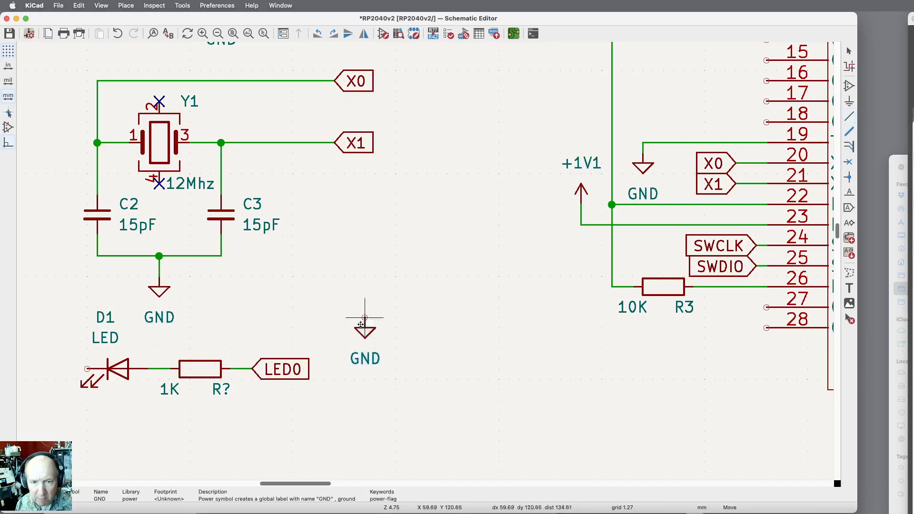
{"action": "left_click", "coordinate": [67, 402]}
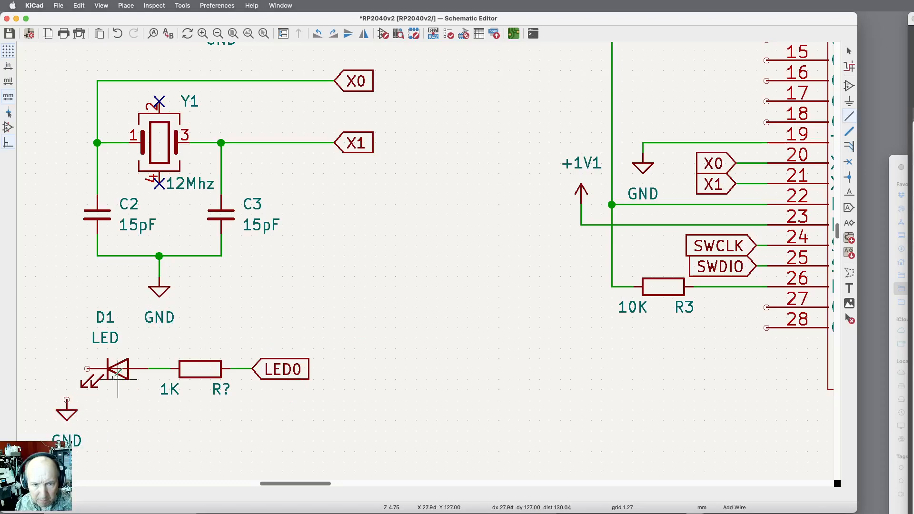
Step: Wire LED D1's cathode to the GND symbol below and left of it
{"action": "left_click", "coordinate": [87, 369]}
{"action": "left_click", "coordinate": [67, 401]}
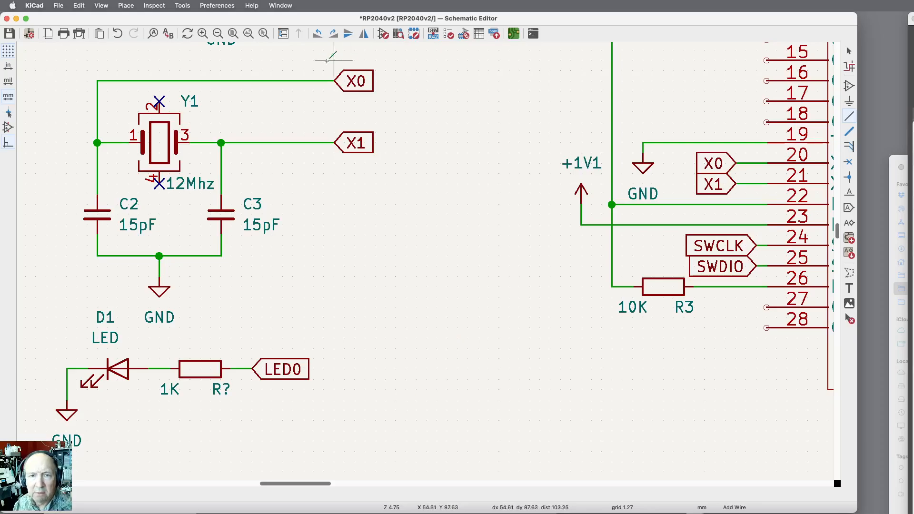
Step: Annotate the entire schematic, keeping existing annotations and sorting symbols by X position
{"action": "left_click", "coordinate": [233, 34]}
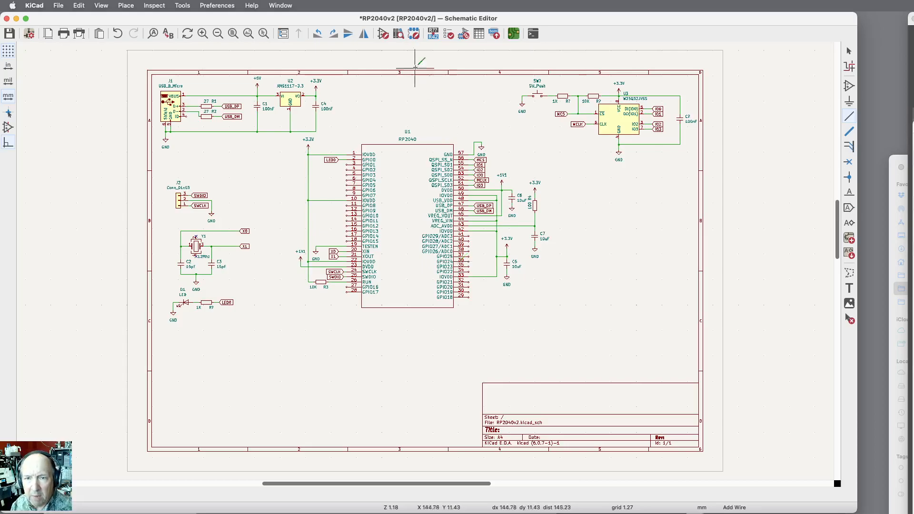
{"action": "left_click", "coordinate": [432, 34]}
{"action": "left_click", "coordinate": [716, 450]}
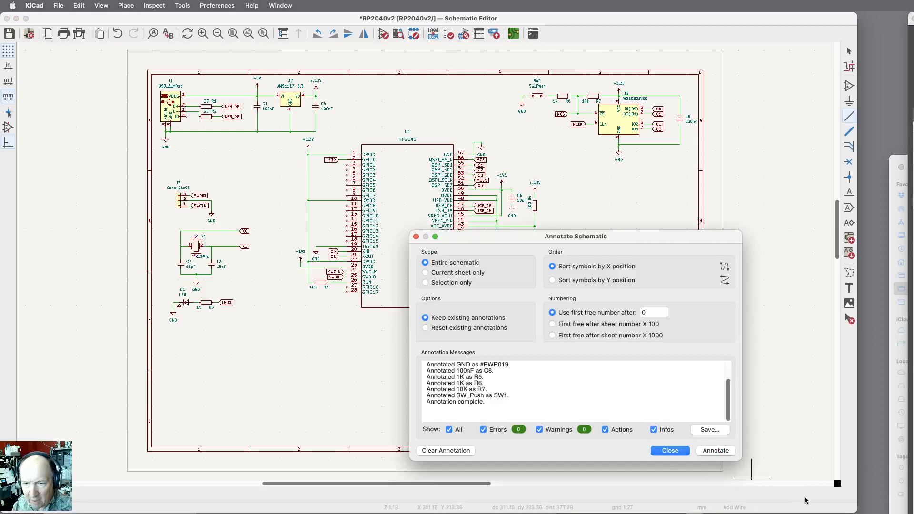
{"action": "left_click", "coordinate": [670, 450]}
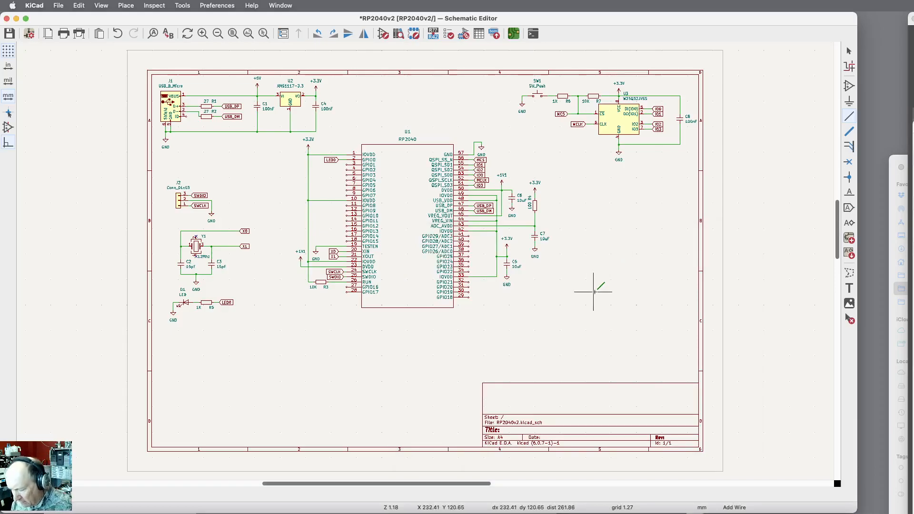
Step: Assign the footprint Connector_PinHeader_2.54mm:PinHeader_1x03_P2.54mm_Vertical to connector J2
{"action": "left_click", "coordinate": [463, 34]}
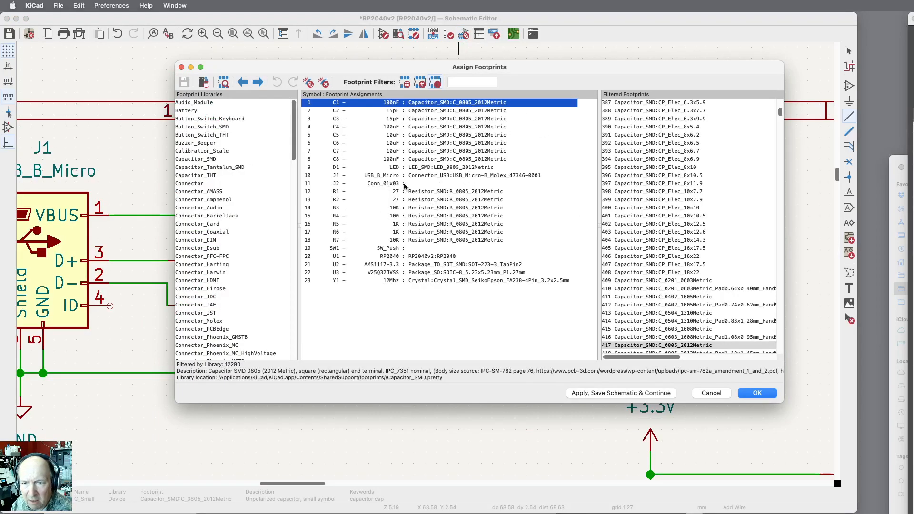
{"action": "left_click", "coordinate": [422, 184]}
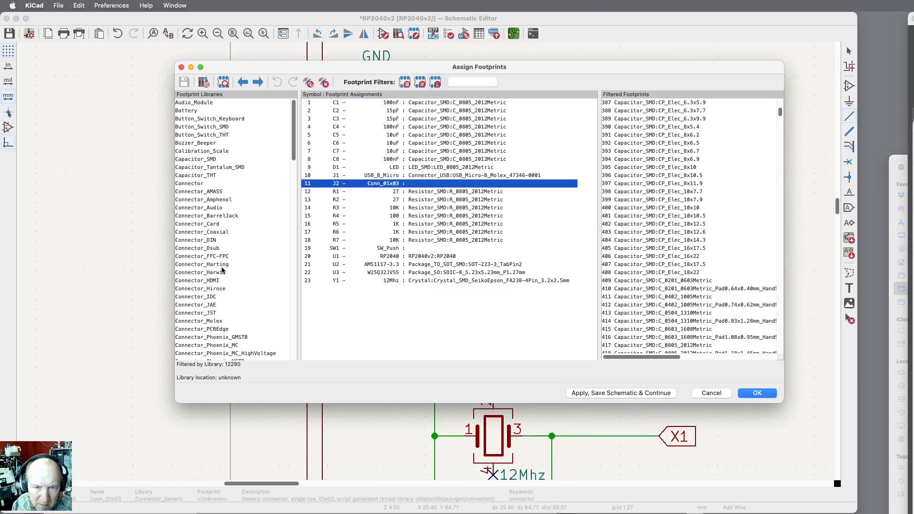
{"action": "scroll", "coordinate": [212, 310], "scroll_direction": "down", "scroll_amount": 3}
{"action": "scroll", "coordinate": [211, 312], "scroll_direction": "down", "scroll_amount": 3}
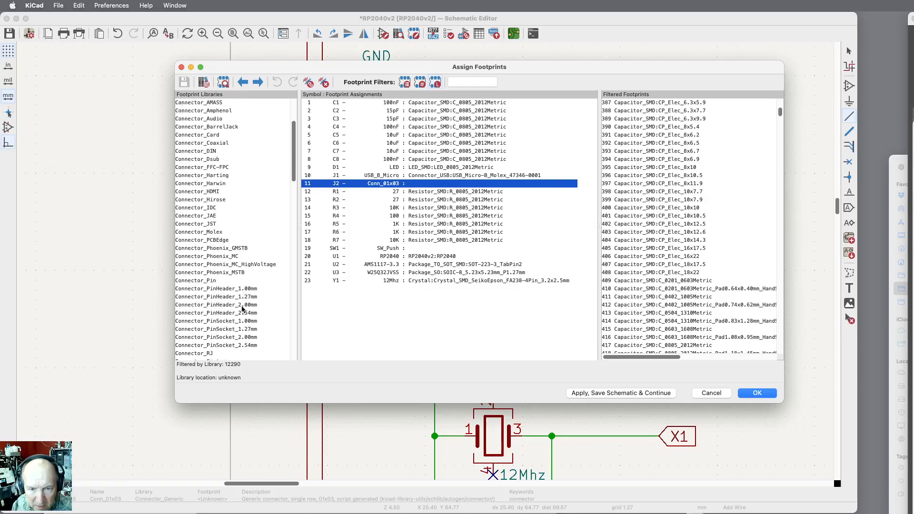
{"action": "left_click", "coordinate": [216, 314]}
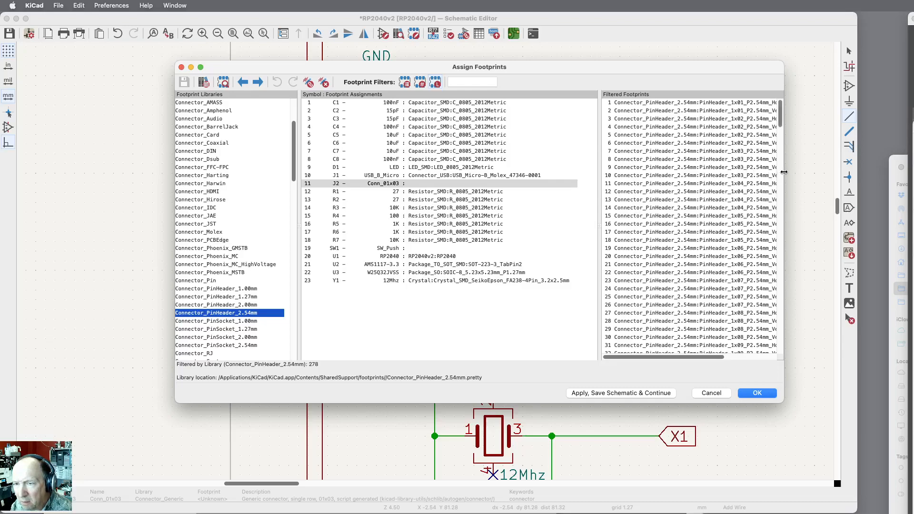
{"action": "left_click_drag", "start_coordinate": [784, 170], "coordinate": [802, 170]}
{"action": "left_click_drag", "start_coordinate": [616, 199], "coordinate": [556, 200]}
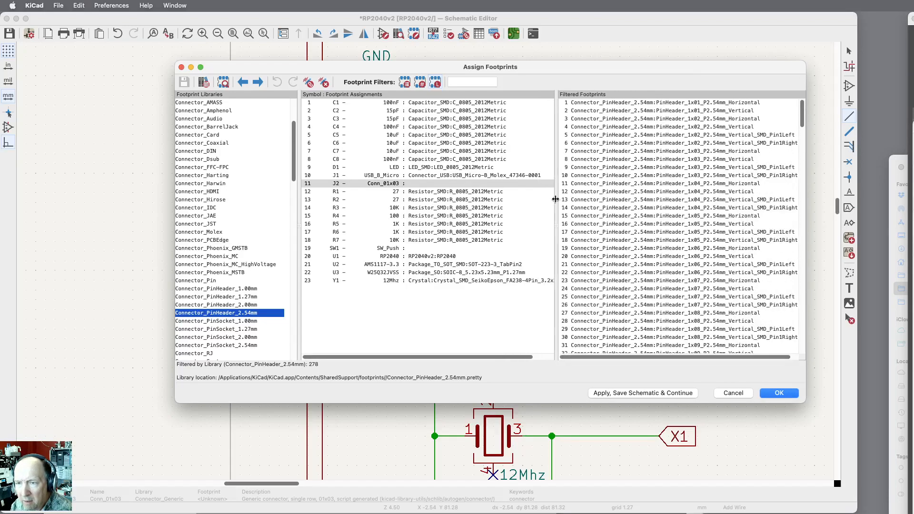
{"action": "left_click", "coordinate": [713, 161]}
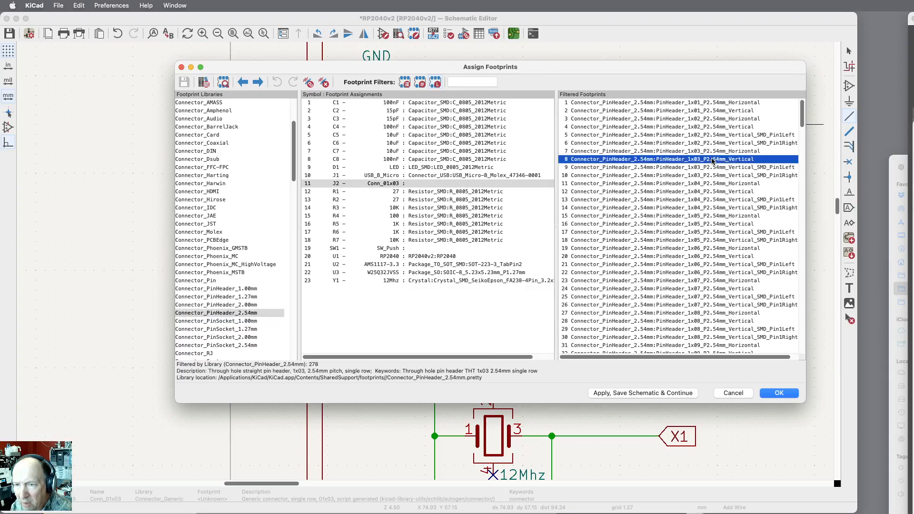
{"action": "double_click", "coordinate": [666, 161]}
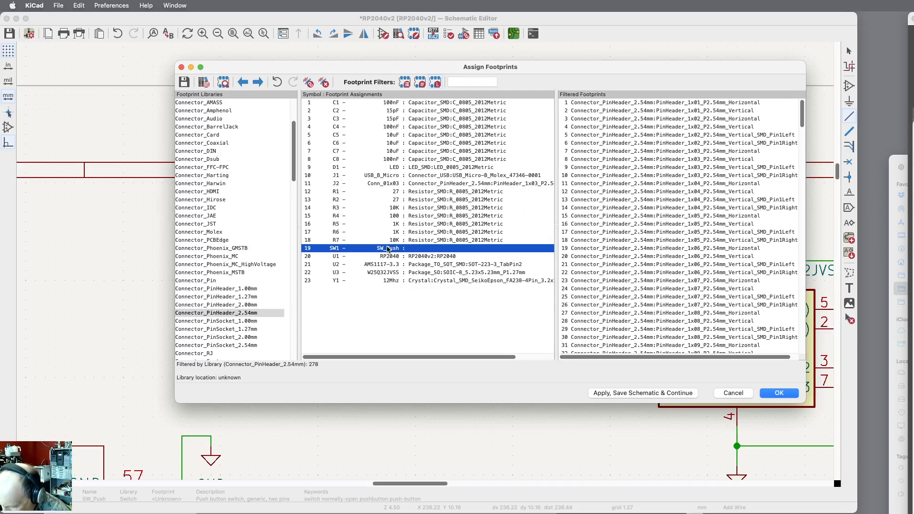
Step: Assign the footprint Button_Switch_SMD:SW_SPST_CK_RS282G05A3 to push switch SW1 and accept the footprint assignments
{"action": "scroll", "coordinate": [231, 250], "scroll_direction": "up", "scroll_amount": 3}
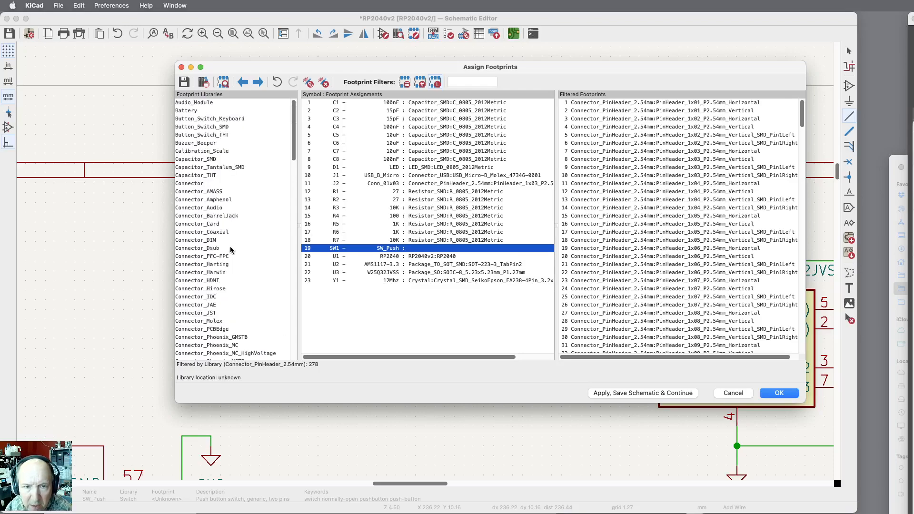
{"action": "left_click", "coordinate": [190, 127]}
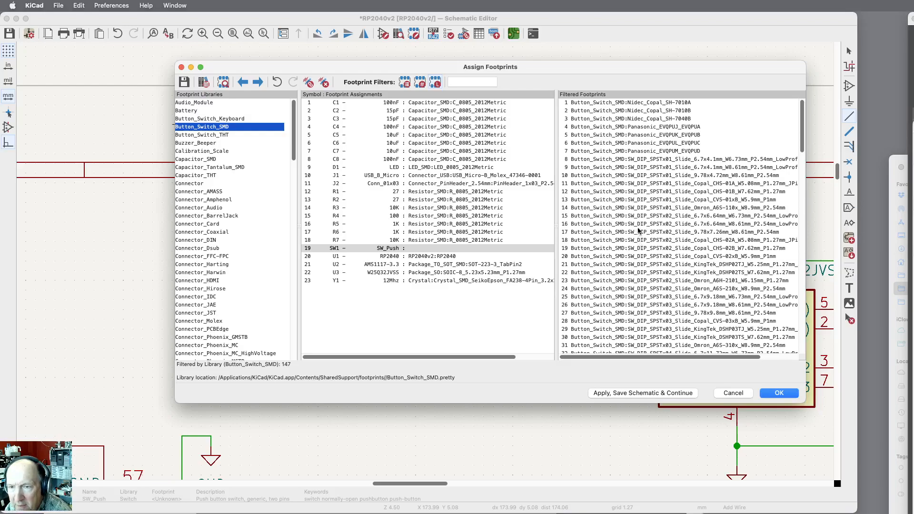
{"action": "scroll", "coordinate": [639, 187], "scroll_direction": "down", "scroll_amount": 3}
{"action": "scroll", "coordinate": [640, 188], "scroll_direction": "down", "scroll_amount": 15}
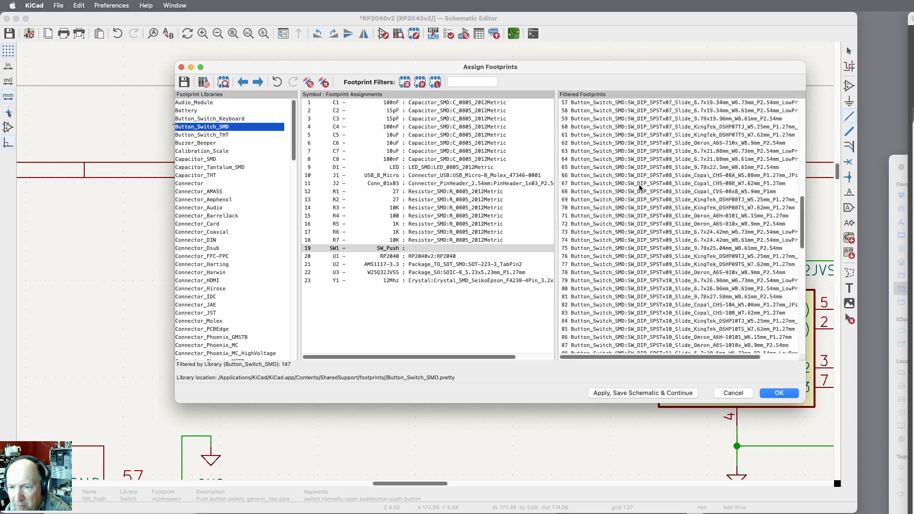
{"action": "scroll", "coordinate": [639, 187], "scroll_direction": "down", "scroll_amount": 1}
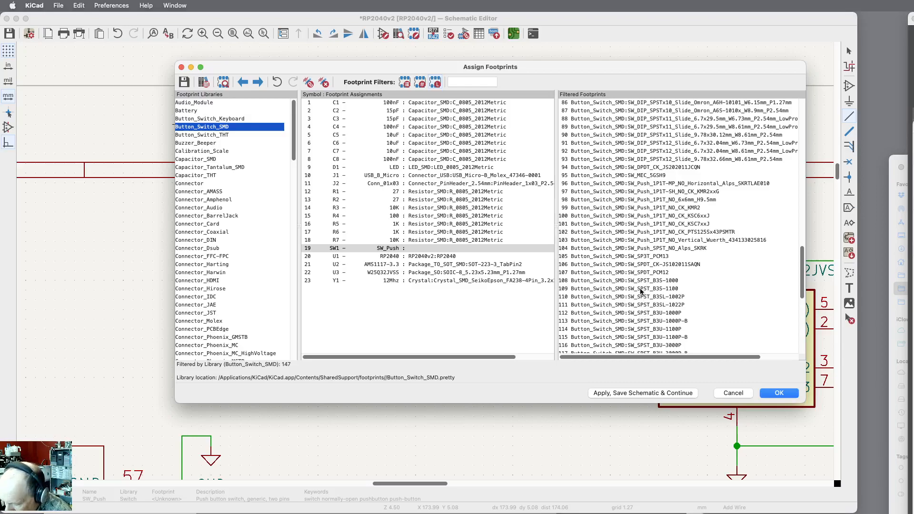
{"action": "scroll", "coordinate": [642, 312], "scroll_direction": "down", "scroll_amount": 7}
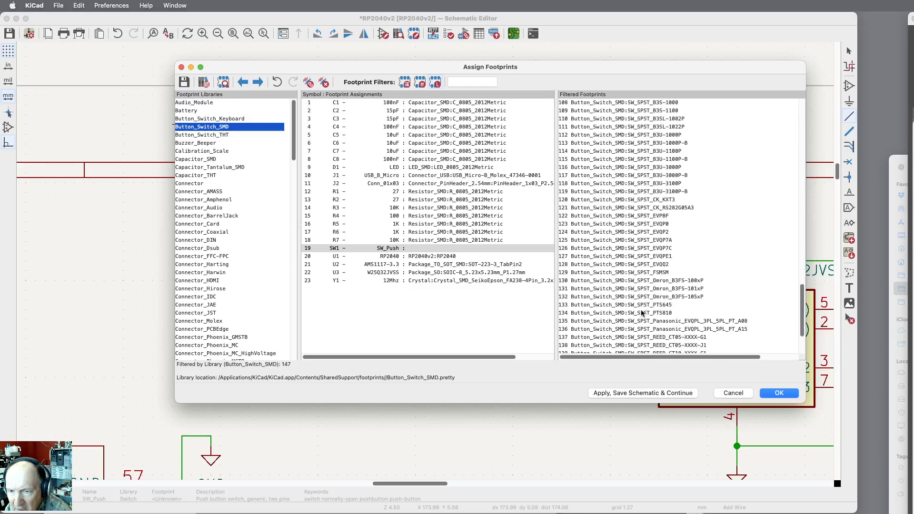
{"action": "left_click", "coordinate": [646, 208]}
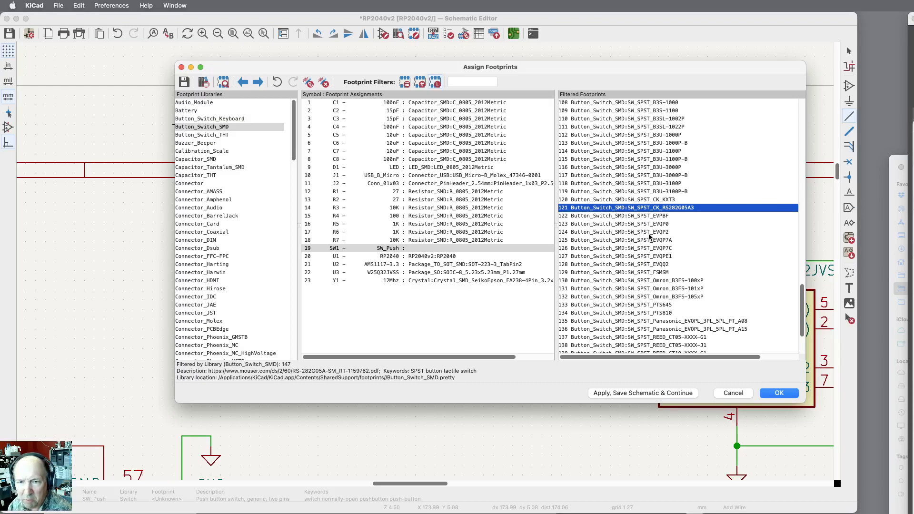
{"action": "double_click", "coordinate": [631, 209]}
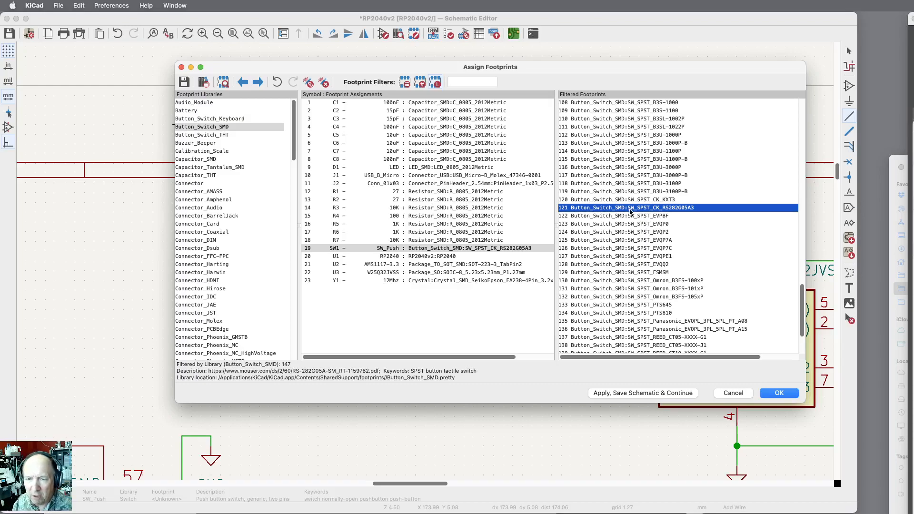
{"action": "left_click", "coordinate": [779, 393]}
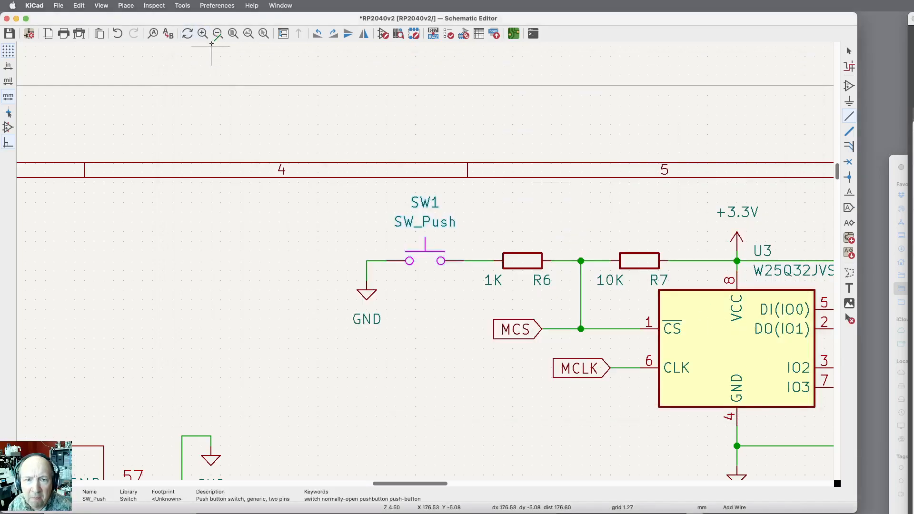
Step: Run the electrical rules check on the schematic and review the list of violations
{"action": "left_click", "coordinate": [233, 33]}
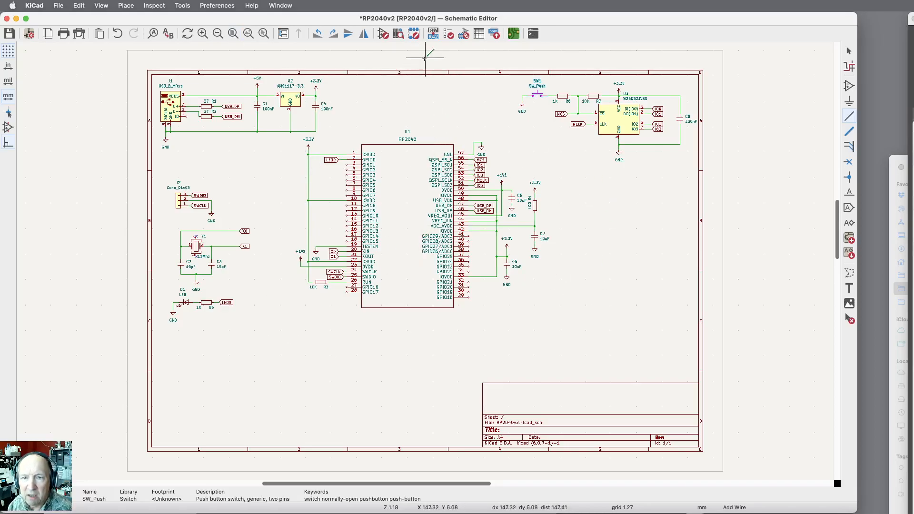
{"action": "left_click", "coordinate": [449, 34]}
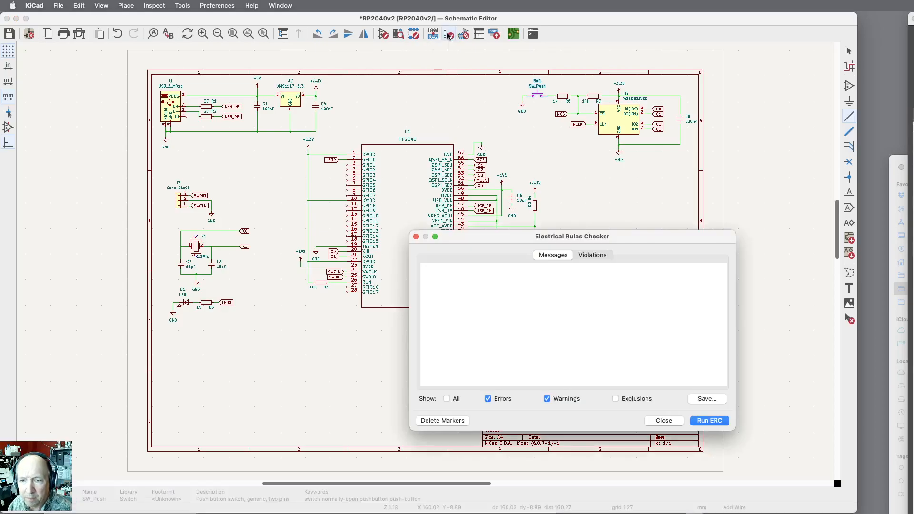
{"action": "left_click", "coordinate": [709, 420]}
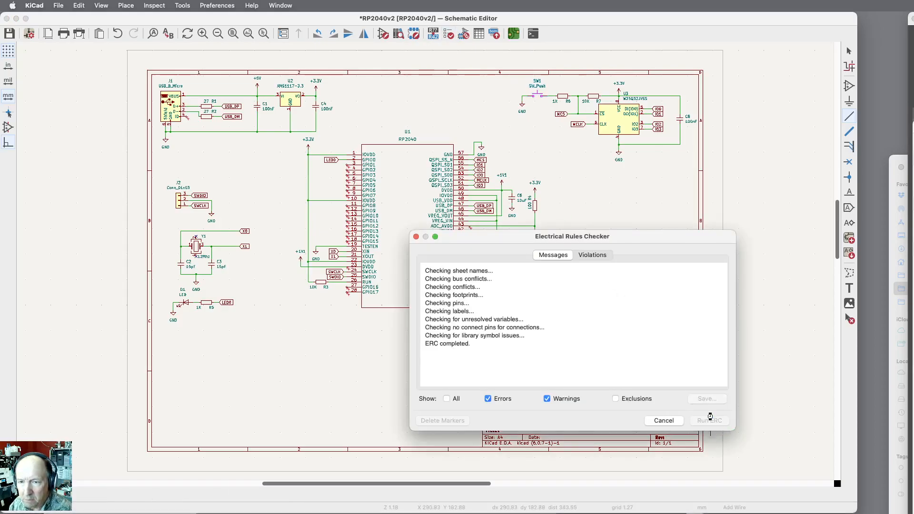
{"action": "scroll", "coordinate": [524, 324], "scroll_direction": "down", "scroll_amount": 3}
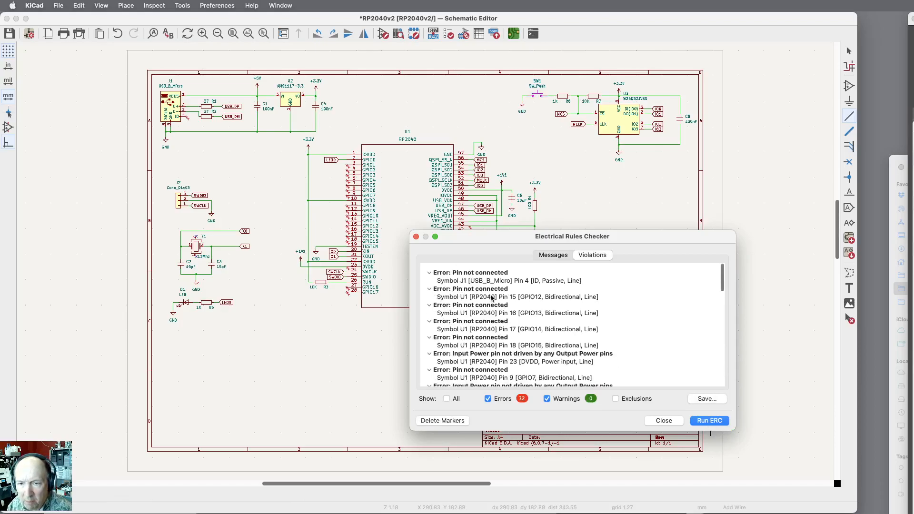
{"action": "scroll", "coordinate": [487, 291], "scroll_direction": "down", "scroll_amount": 2}
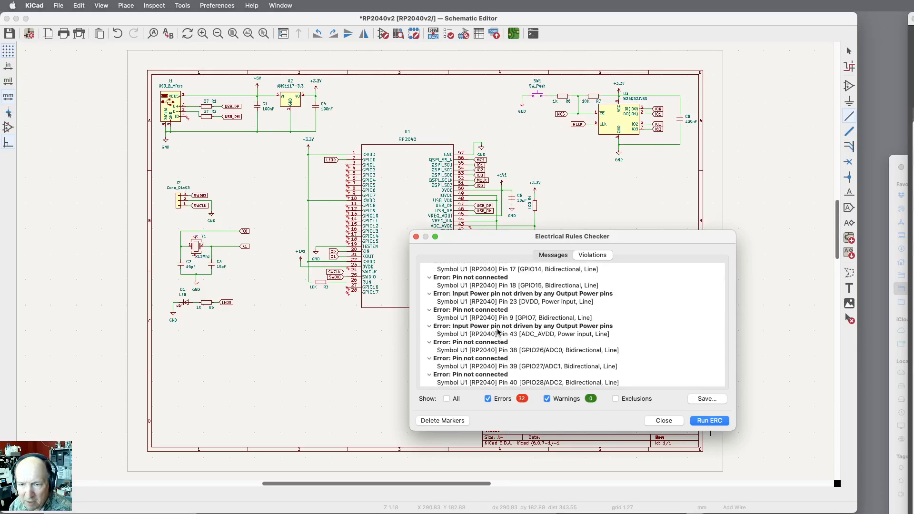
{"action": "scroll", "coordinate": [490, 330], "scroll_direction": "down", "scroll_amount": 10}
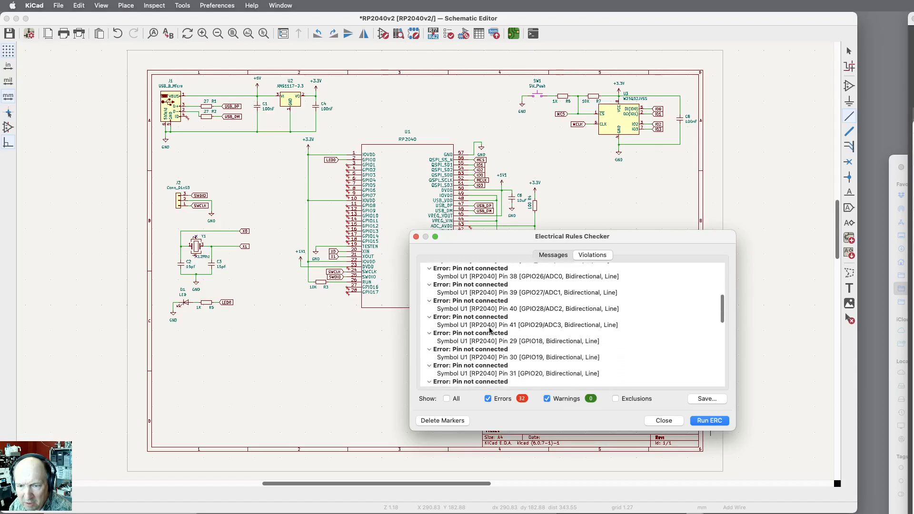
{"action": "scroll", "coordinate": [490, 330], "scroll_direction": "down", "scroll_amount": 6}
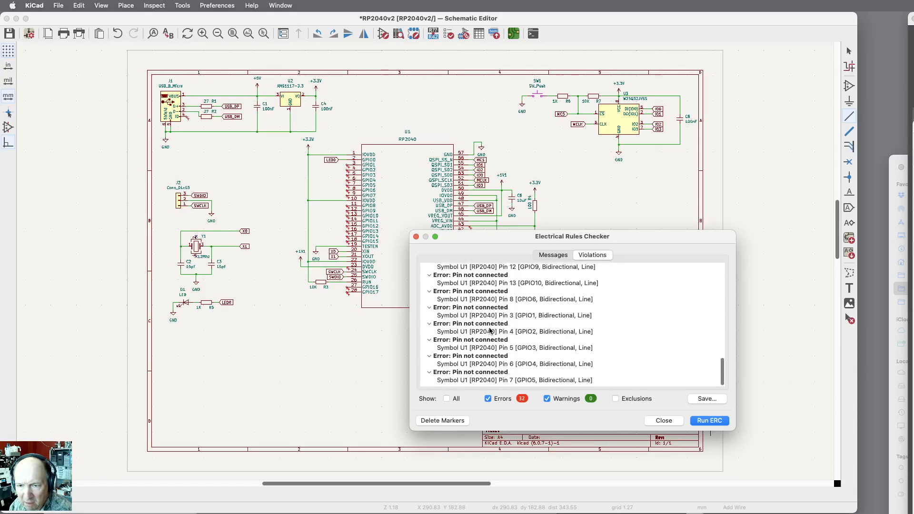
{"action": "left_click", "coordinate": [671, 417]}
Step: Place no-connect flags on U1's unused pins GPIO1 through GPIO7
{"action": "left_click", "coordinate": [849, 162]}
{"action": "scroll", "coordinate": [329, 176], "scroll_direction": "up", "scroll_amount": 8}
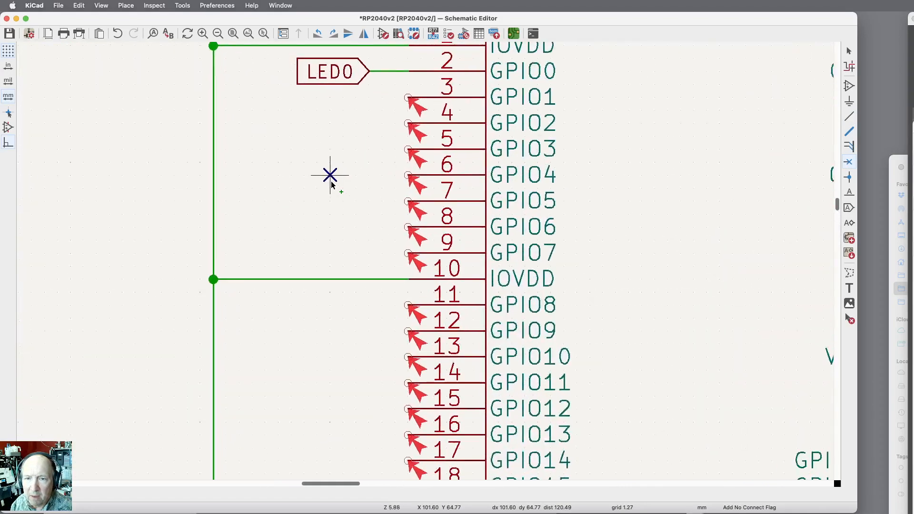
{"action": "left_click", "coordinate": [418, 87]}
{"action": "left_click", "coordinate": [418, 116]}
{"action": "left_click", "coordinate": [418, 146]}
{"action": "left_click", "coordinate": [417, 174]}
{"action": "left_click", "coordinate": [418, 204]}
{"action": "left_click", "coordinate": [417, 232]}
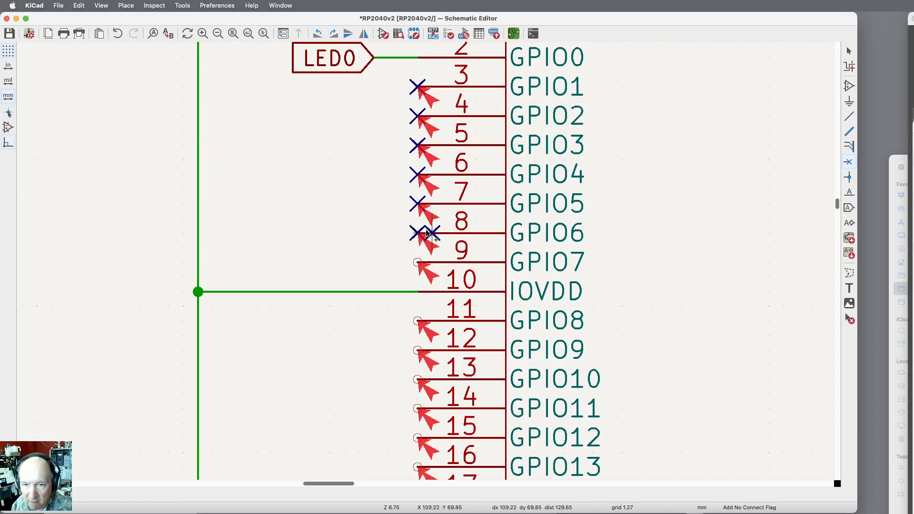
{"action": "left_click", "coordinate": [418, 262]}
Step: Place no-connect flags on U1's unused pins GPIO8 through GPIO15
{"action": "left_click", "coordinate": [418, 320]}
{"action": "scroll", "coordinate": [438, 329], "scroll_direction": "down", "scroll_amount": 5}
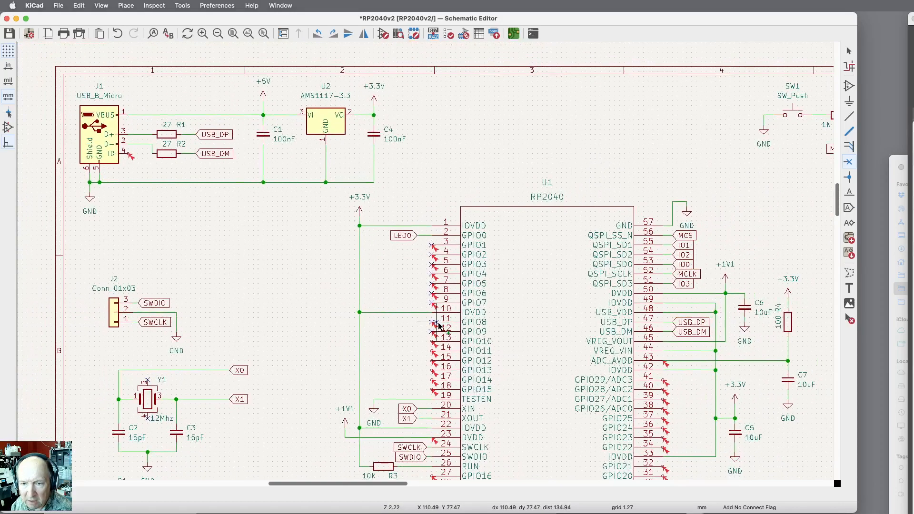
{"action": "scroll", "coordinate": [436, 404], "scroll_direction": "up", "scroll_amount": 5}
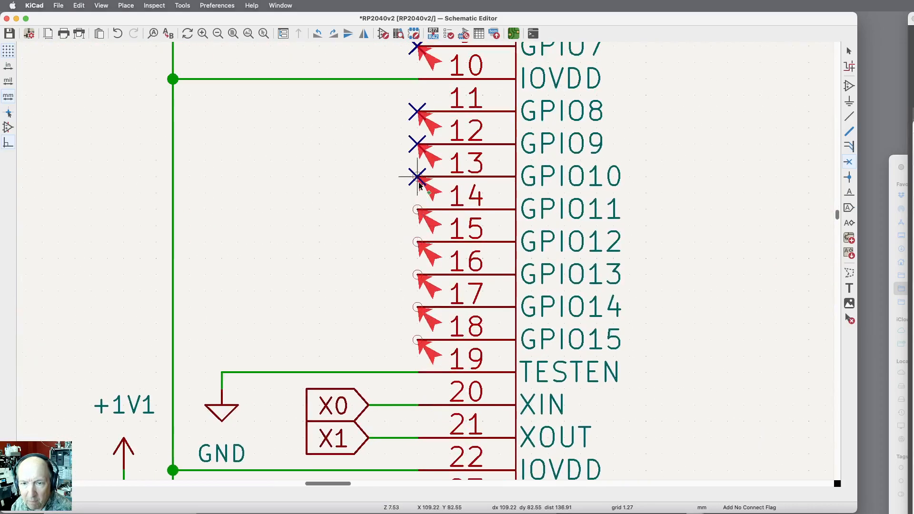
{"action": "left_click", "coordinate": [418, 177]}
{"action": "left_click", "coordinate": [418, 209]}
{"action": "left_click", "coordinate": [418, 242]}
{"action": "left_click", "coordinate": [418, 274]}
{"action": "left_click", "coordinate": [418, 307]}
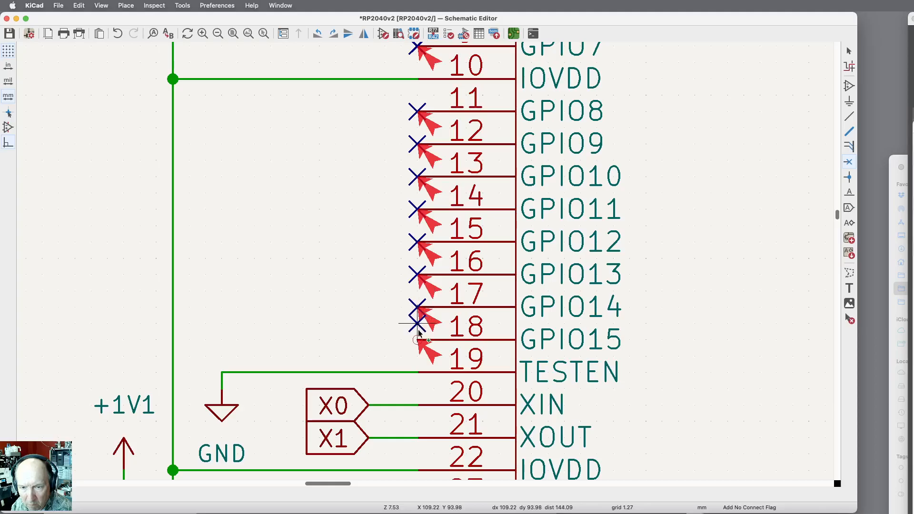
Step: Place no-connect flags on U1's unused pins GPIO16 and GPIO17
{"action": "scroll", "coordinate": [424, 338], "scroll_direction": "down", "scroll_amount": 4}
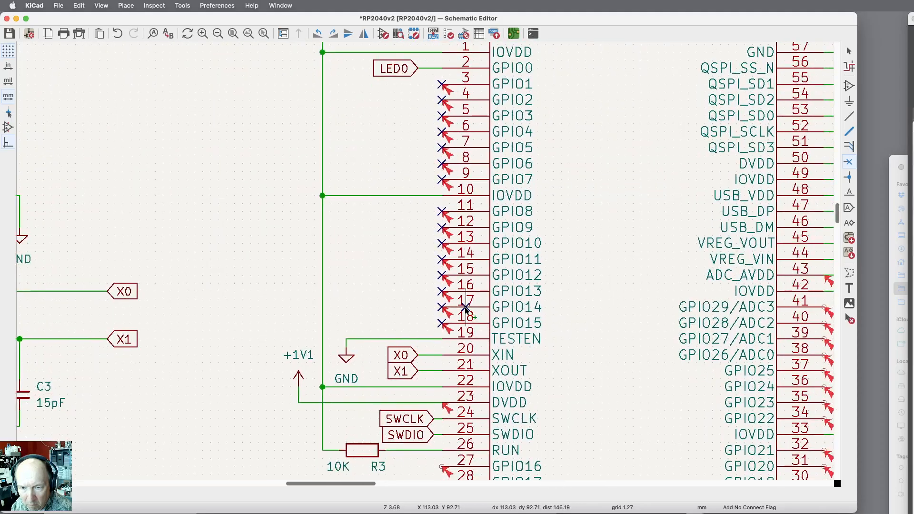
{"action": "scroll", "coordinate": [466, 309], "scroll_direction": "down", "scroll_amount": 2}
{"action": "scroll", "coordinate": [451, 422], "scroll_direction": "up", "scroll_amount": 5}
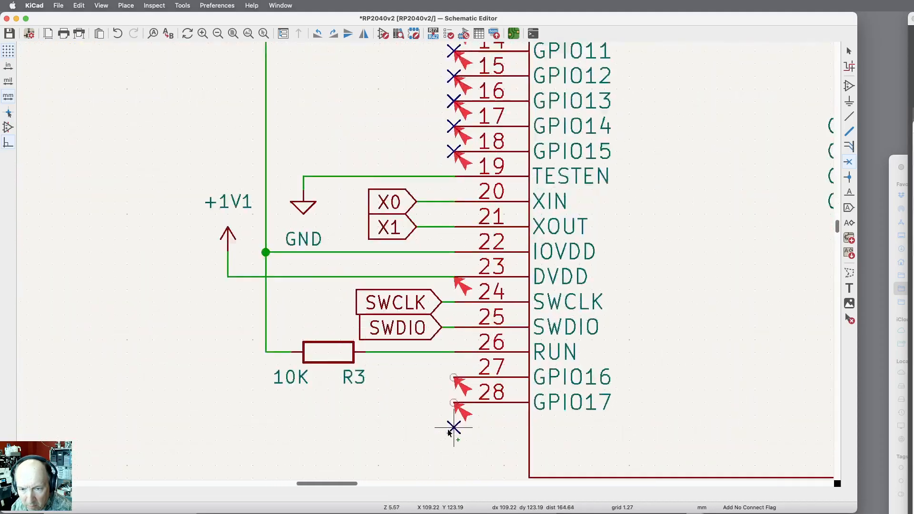
{"action": "left_click", "coordinate": [454, 400]}
{"action": "left_click", "coordinate": [455, 371]}
Step: Place no-connect flags on U1's unused pins GPIO18 through GPIO21
{"action": "scroll", "coordinate": [270, 361], "scroll_direction": "down", "scroll_amount": 4}
{"action": "scroll", "coordinate": [500, 363], "scroll_direction": "up", "scroll_amount": 5}
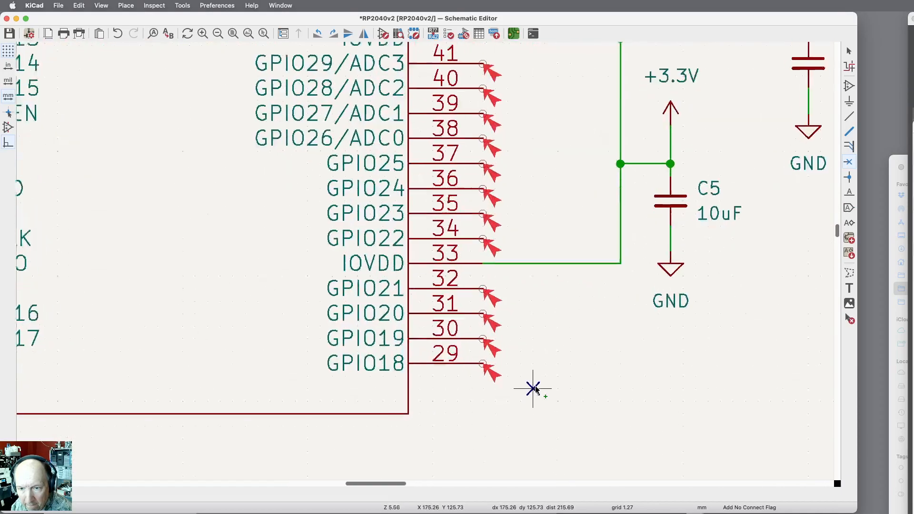
{"action": "left_click", "coordinate": [469, 358]}
{"action": "left_click", "coordinate": [469, 327]}
{"action": "left_click", "coordinate": [469, 296]}
{"action": "left_click", "coordinate": [469, 264]}
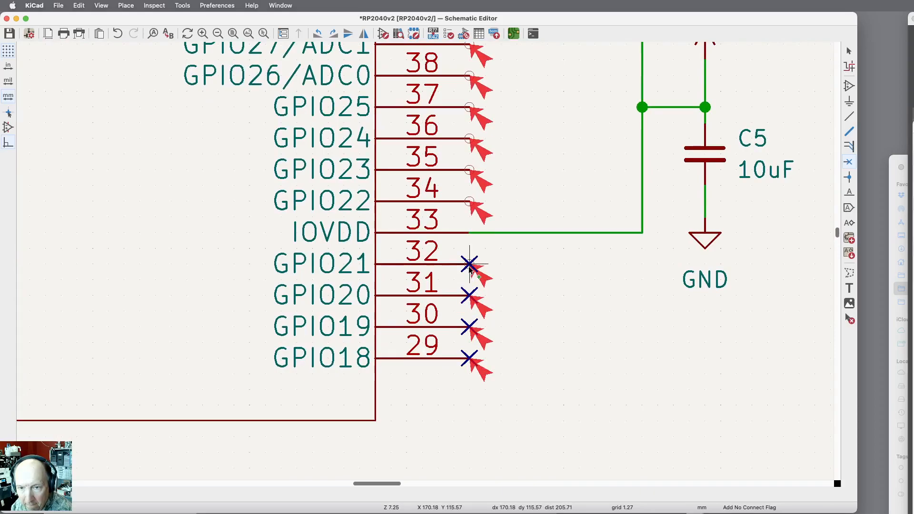
Step: Place no-connect flags on U1's unused pins GPIO22 through GPIO26, GPIO28 and GPIO29
{"action": "left_click", "coordinate": [469, 201]}
{"action": "scroll", "coordinate": [469, 201], "scroll_direction": "up", "scroll_amount": 1}
{"action": "left_click", "coordinate": [469, 165]}
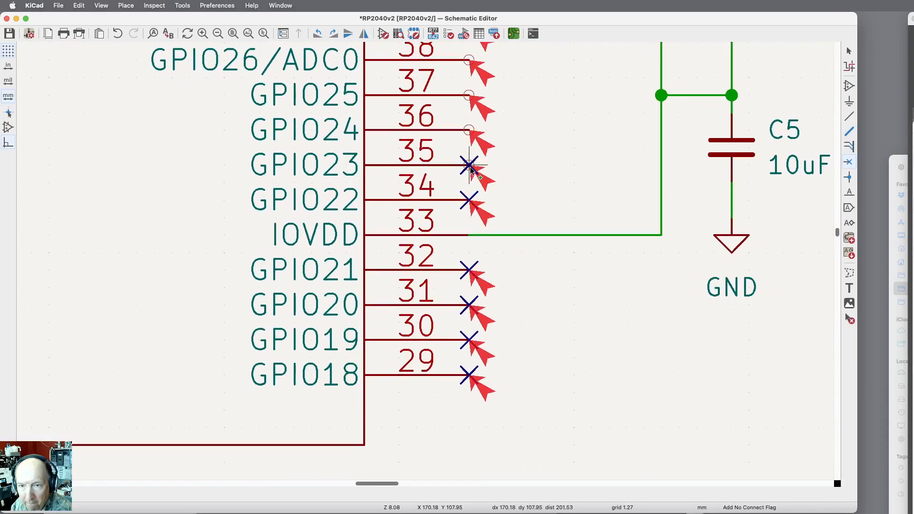
{"action": "left_click", "coordinate": [470, 129]}
{"action": "scroll", "coordinate": [473, 101], "scroll_direction": "down", "scroll_amount": 1}
{"action": "scroll", "coordinate": [638, 396], "scroll_direction": "down", "scroll_amount": 3}
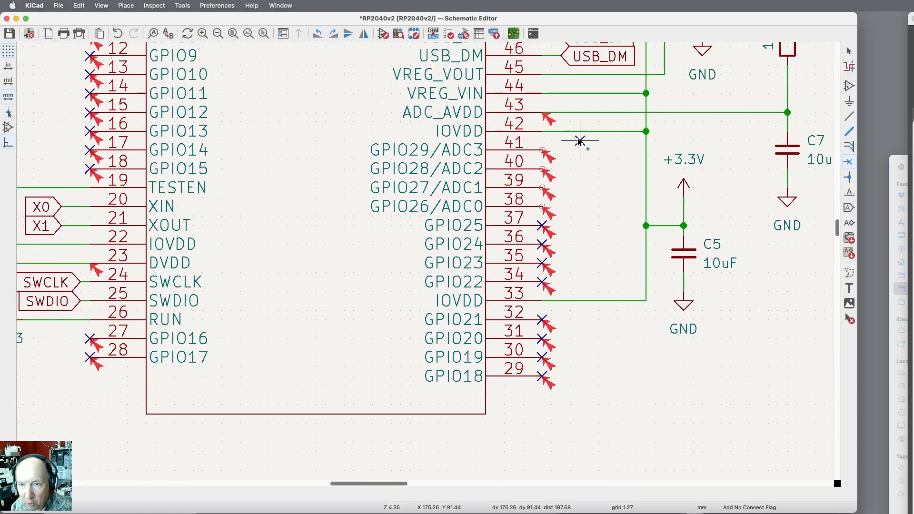
{"action": "left_click", "coordinate": [546, 204]}
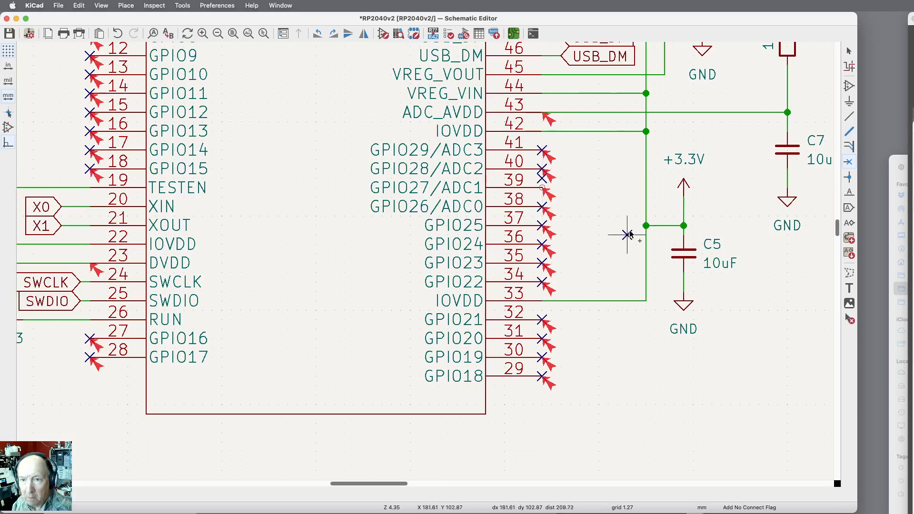
Step: Run the electrical rules check and locate the unconnected-pin error for J1 pin 4 in the schematic
{"action": "scroll", "coordinate": [590, 262], "scroll_direction": "down", "scroll_amount": 2}
{"action": "scroll", "coordinate": [593, 266], "scroll_direction": "down", "scroll_amount": 2}
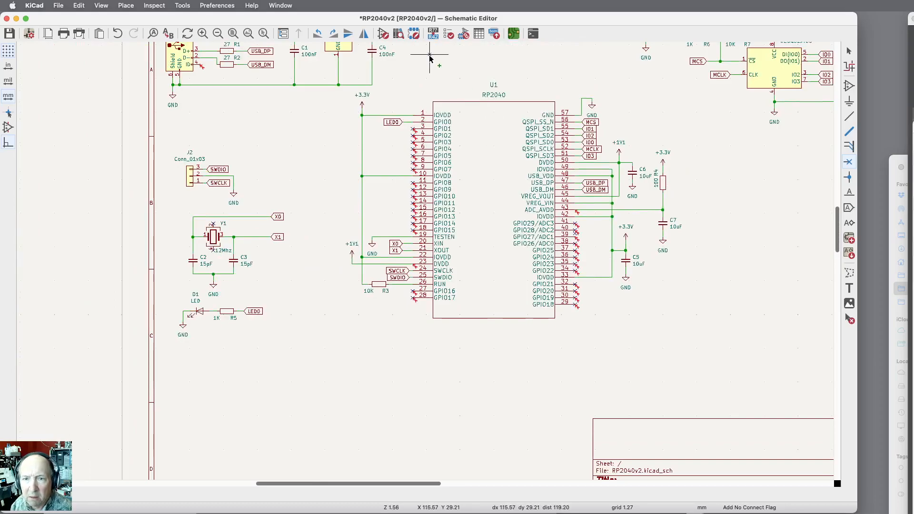
{"action": "left_click", "coordinate": [450, 34]}
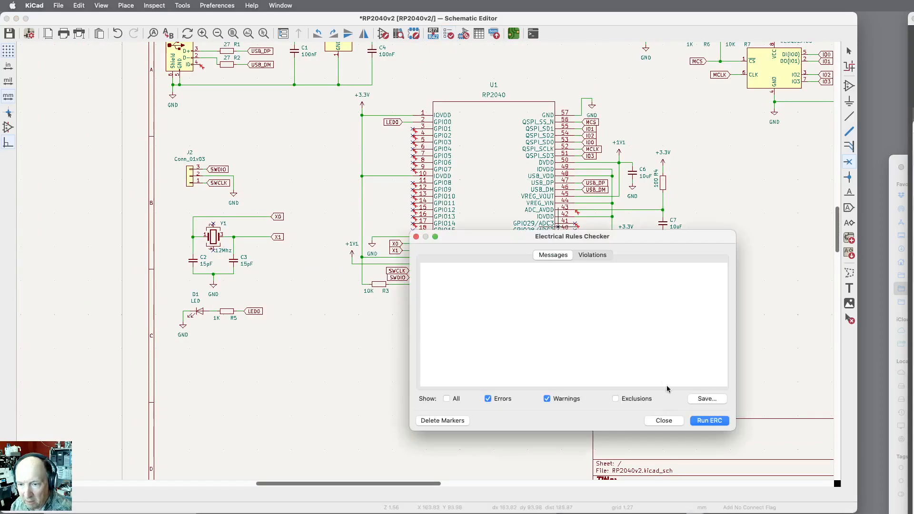
{"action": "left_click", "coordinate": [704, 422]}
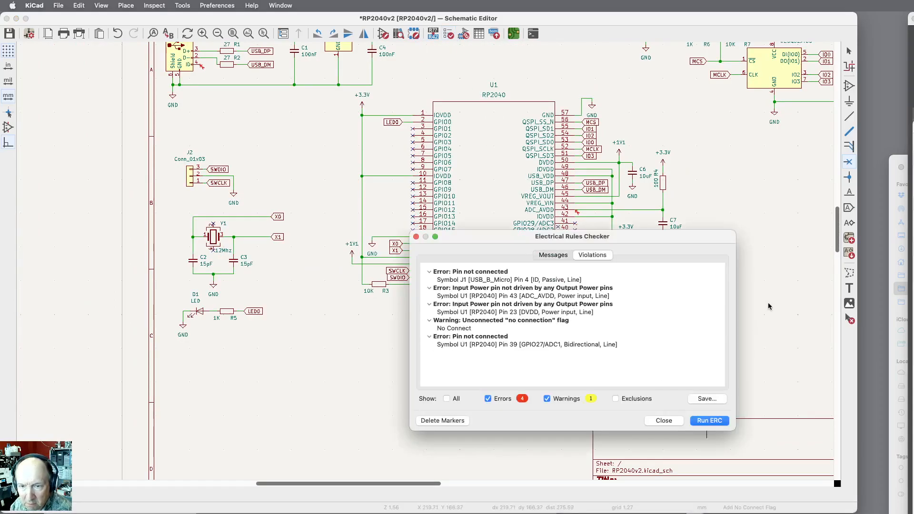
{"action": "left_click", "coordinate": [466, 274]}
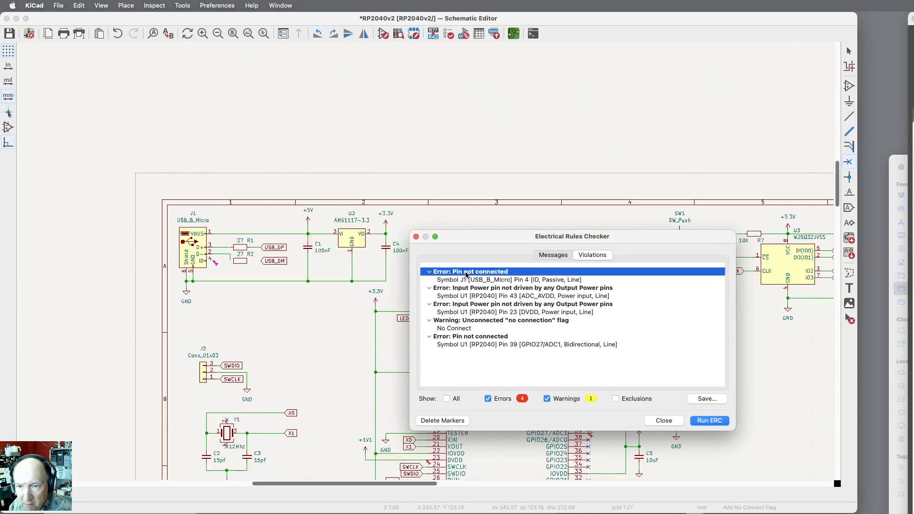
Step: Place a no-connect flag on the unused ID pin of the USB_B_Micro connector J1
{"action": "left_click_drag", "start_coordinate": [482, 238], "coordinate": [567, 188]}
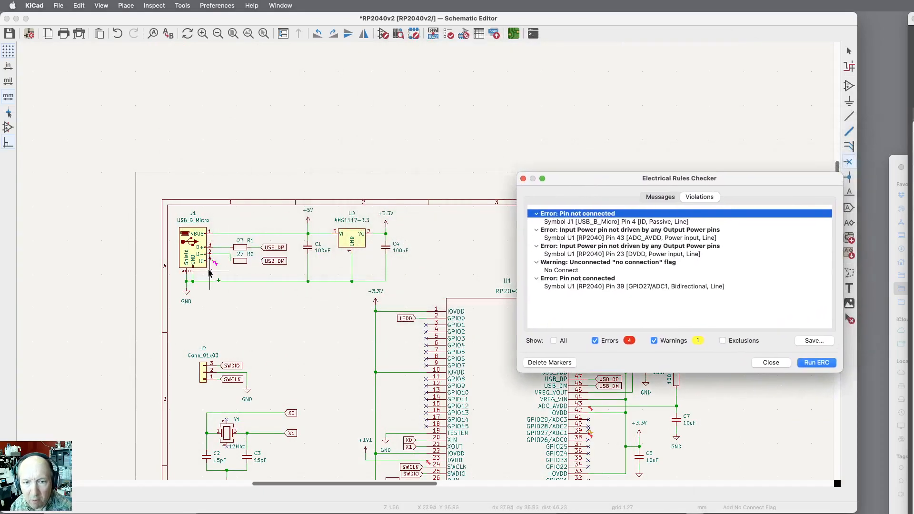
{"action": "scroll", "coordinate": [190, 252], "scroll_direction": "up", "scroll_amount": 5}
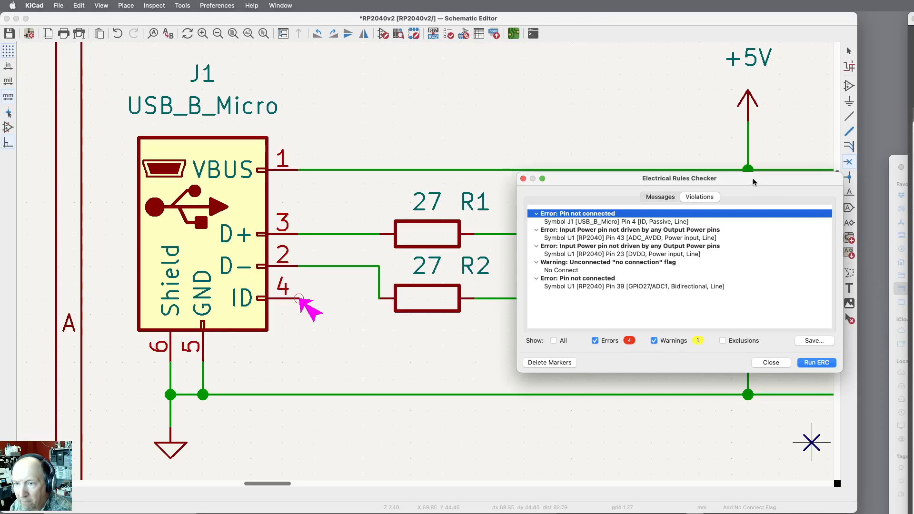
{"action": "left_click_drag", "start_coordinate": [754, 183], "coordinate": [655, 223]}
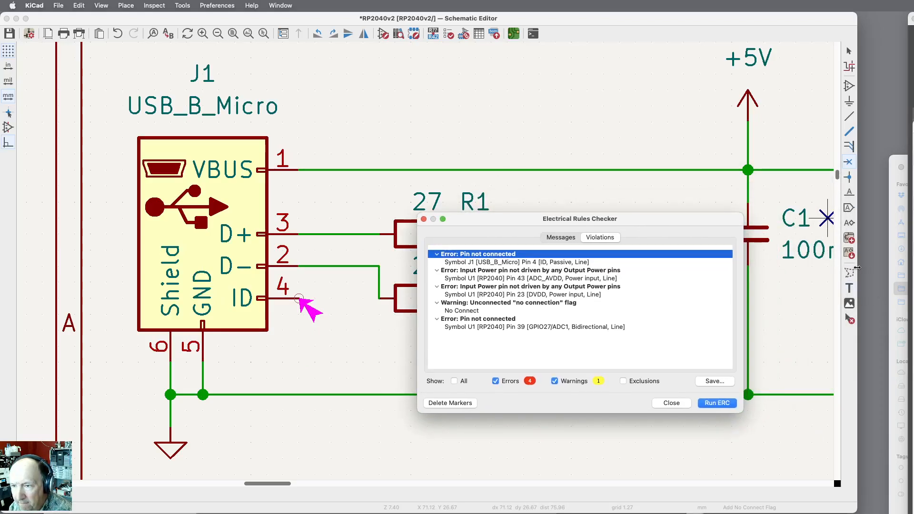
{"action": "left_click", "coordinate": [363, 250]}
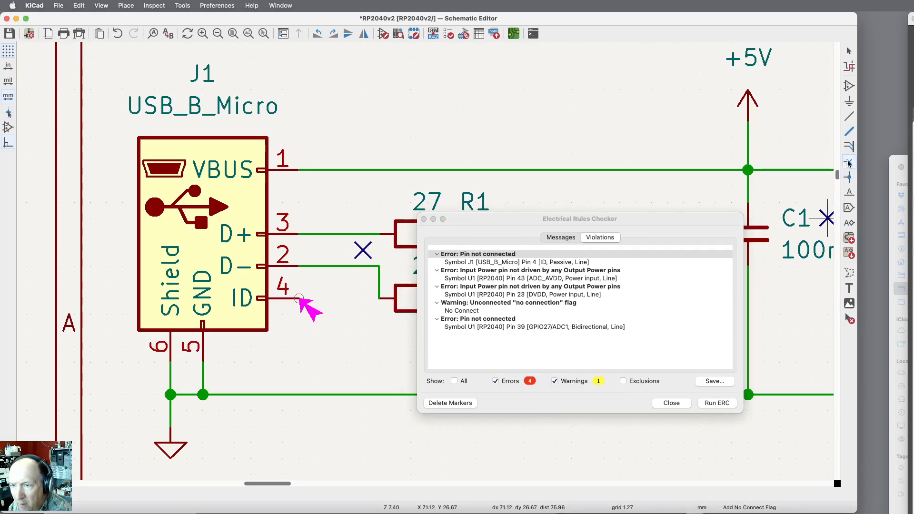
{"action": "left_click", "coordinate": [299, 298]}
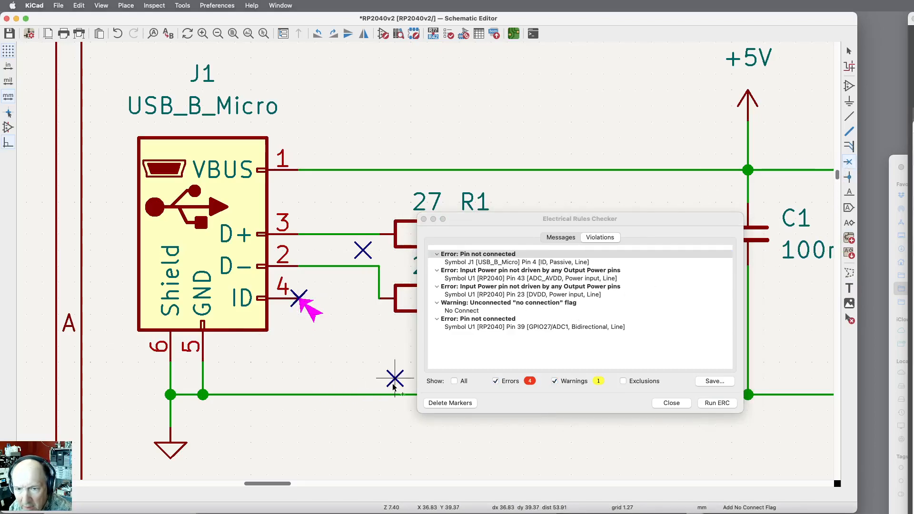
Step: Delete the misplaced no-connect flag just above U1's GPIO27 pin and place one on pin 39, GPIO27/ADC1
{"action": "left_click", "coordinate": [461, 323]}
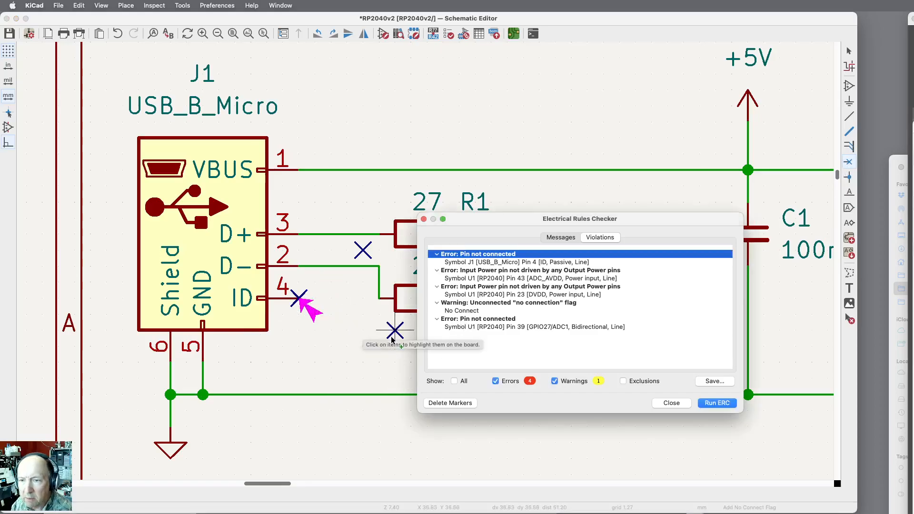
{"action": "scroll", "coordinate": [367, 321], "scroll_direction": "down", "scroll_amount": 6}
{"action": "left_click_drag", "start_coordinate": [484, 232], "coordinate": [173, 159]}
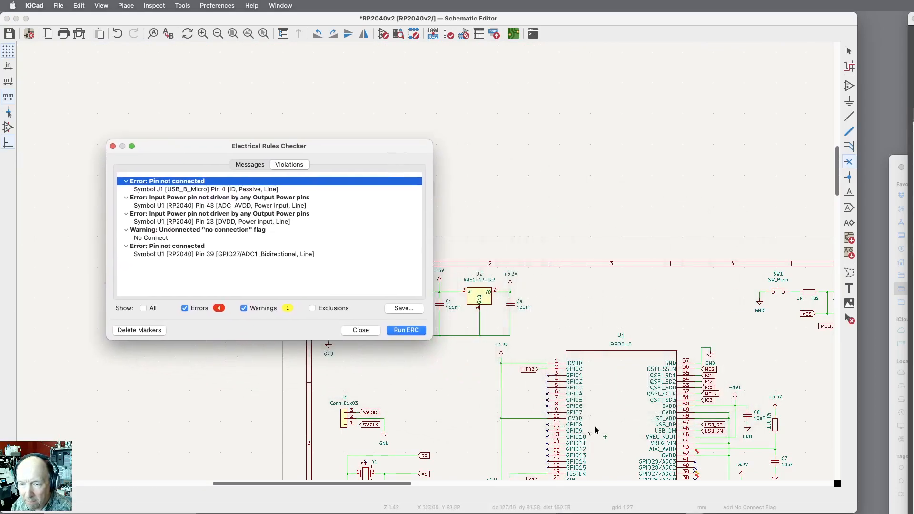
{"action": "scroll", "coordinate": [591, 437], "scroll_direction": "up", "scroll_amount": 5}
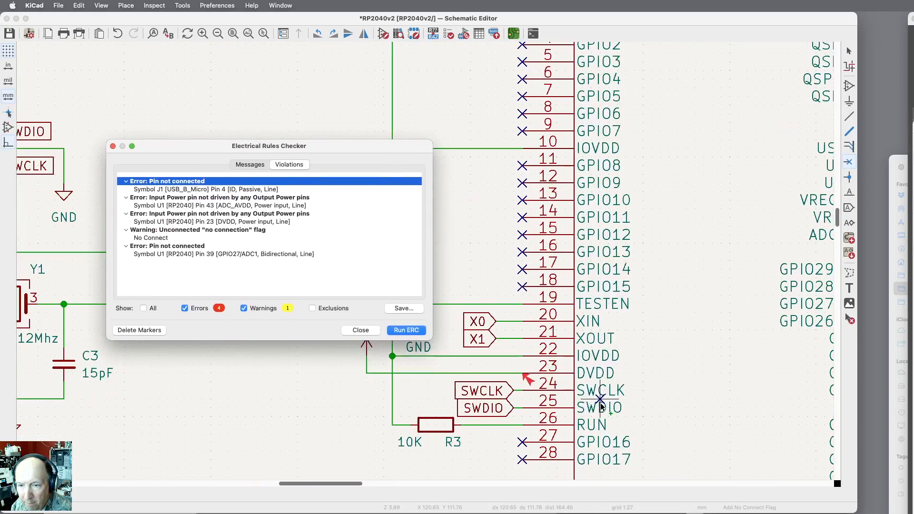
{"action": "scroll", "coordinate": [601, 407], "scroll_direction": "down", "scroll_amount": 3}
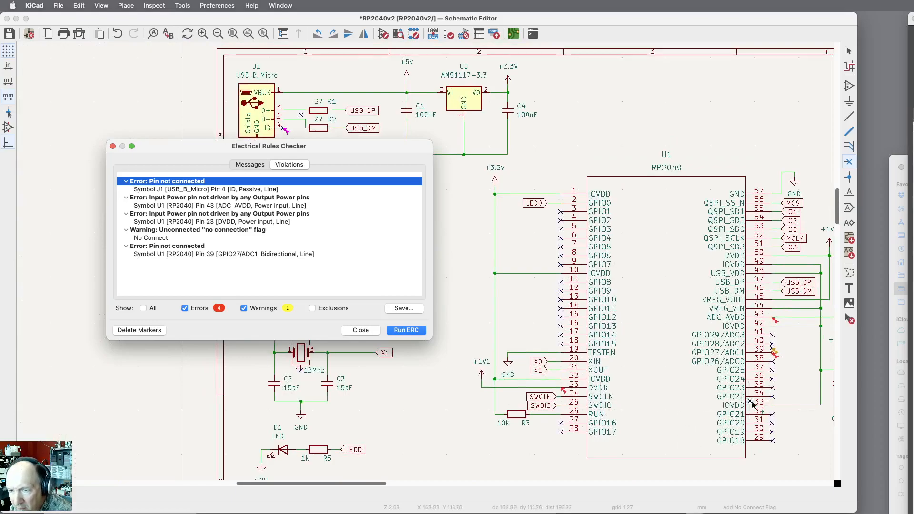
{"action": "scroll", "coordinate": [778, 374], "scroll_direction": "up", "scroll_amount": 6}
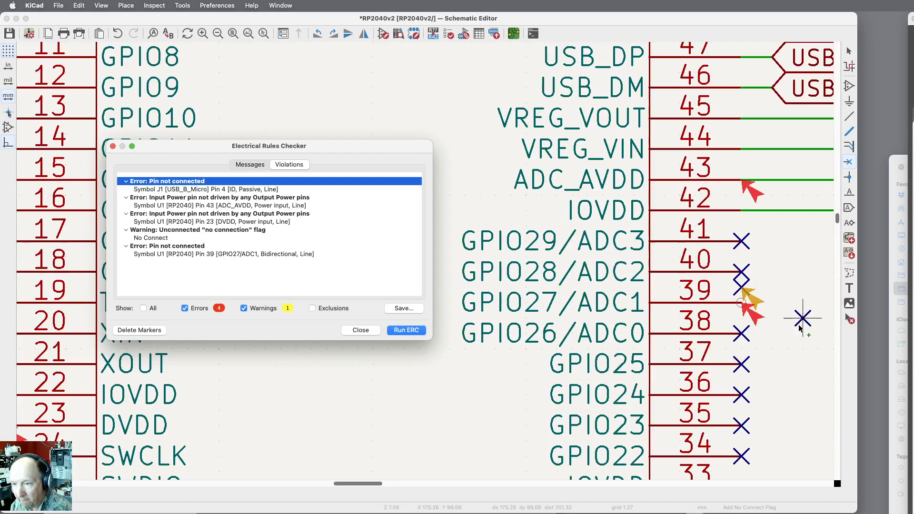
{"action": "left_click", "coordinate": [850, 319]}
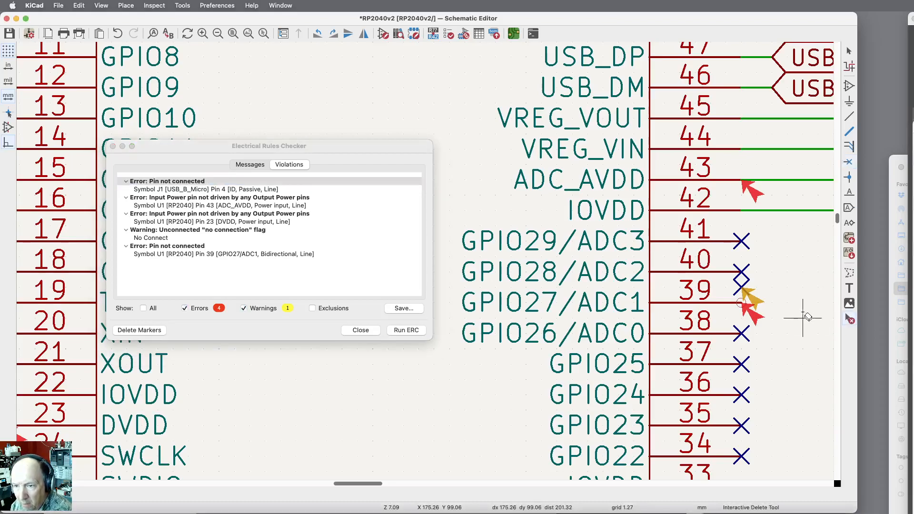
{"action": "key", "text": "Escape"}
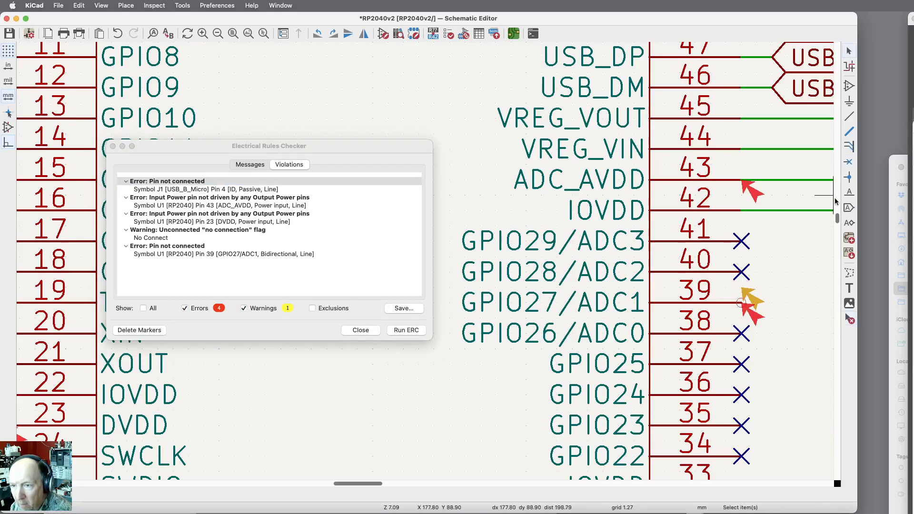
{"action": "left_click", "coordinate": [849, 162]}
{"action": "left_click", "coordinate": [741, 302]}
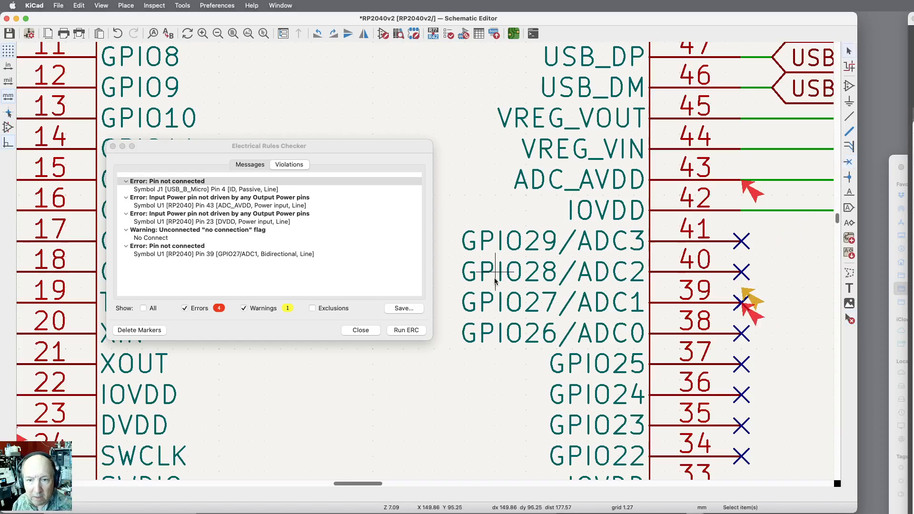
Step: Rerun the electrical rules check and delete the stray no-connect flag between J1's D+ and D- wires
{"action": "left_click", "coordinate": [417, 329]}
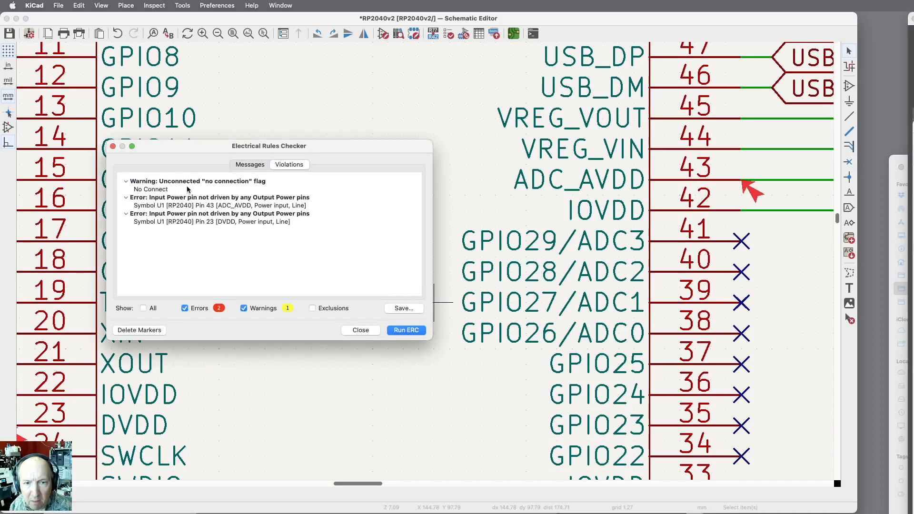
{"action": "left_click", "coordinate": [232, 184]}
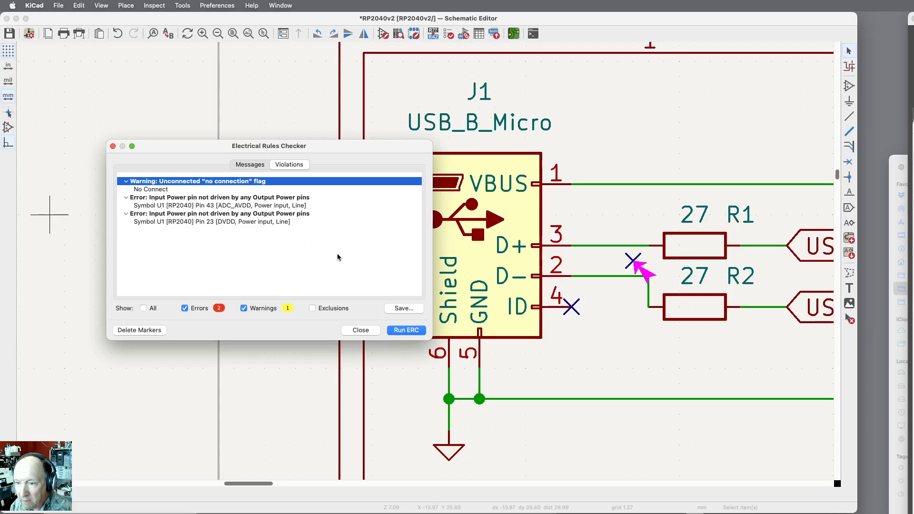
{"action": "left_click", "coordinate": [851, 320]}
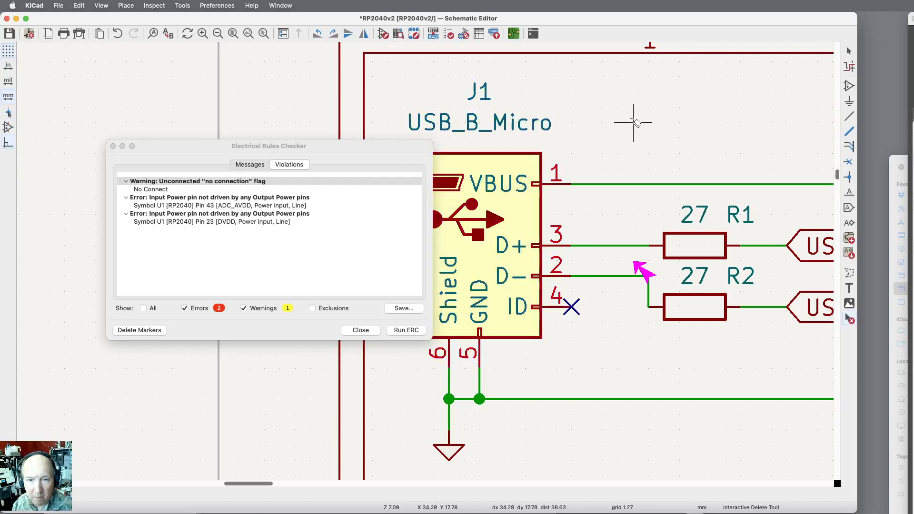
Step: Check the electrical rules again and locate the undriven power input error on U1 pin 43, ADC_AVDD
{"action": "left_click", "coordinate": [411, 332]}
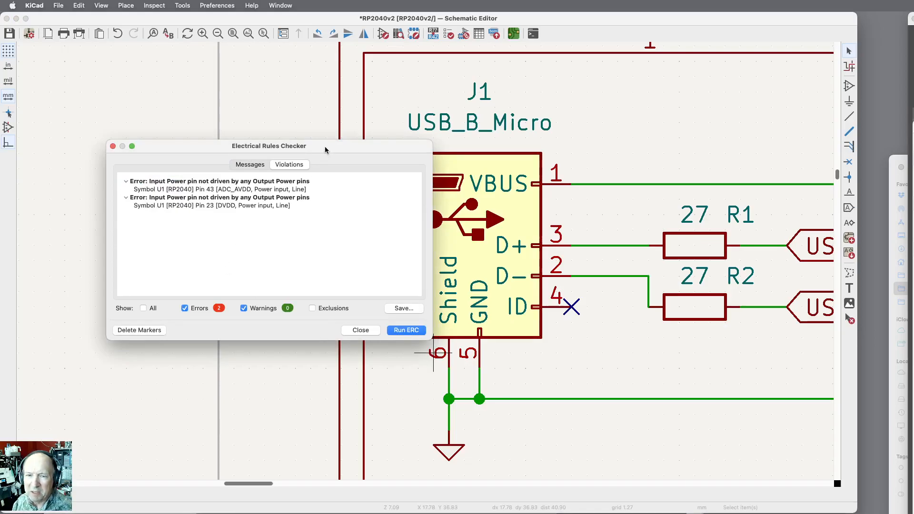
{"action": "left_click_drag", "start_coordinate": [325, 148], "coordinate": [266, 79]}
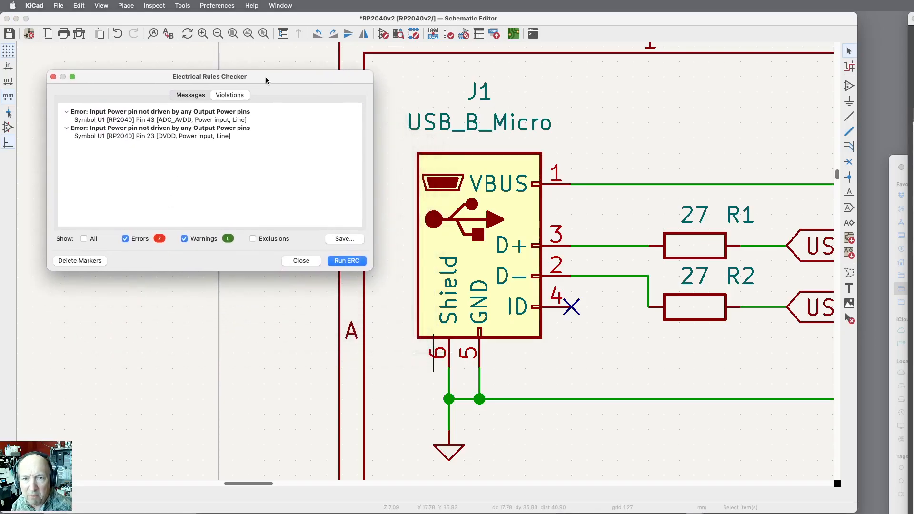
{"action": "left_click", "coordinate": [161, 123]}
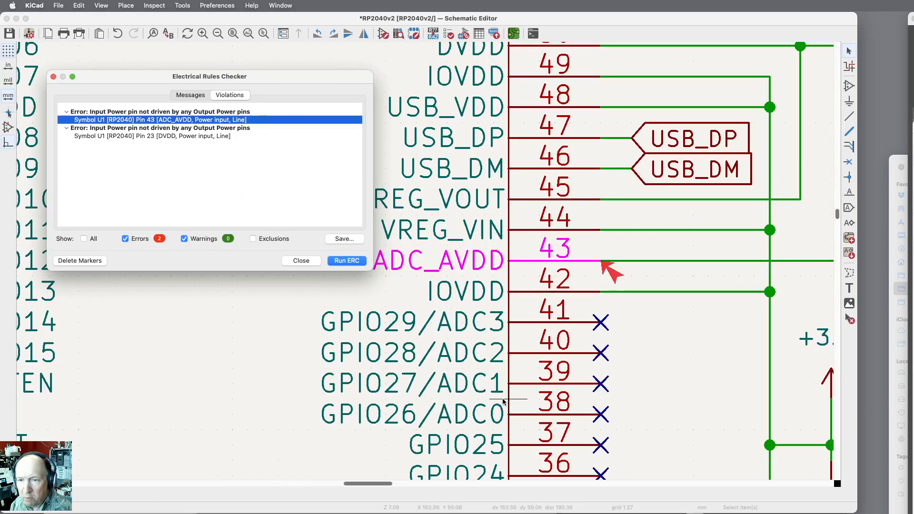
{"action": "left_click", "coordinate": [300, 261]}
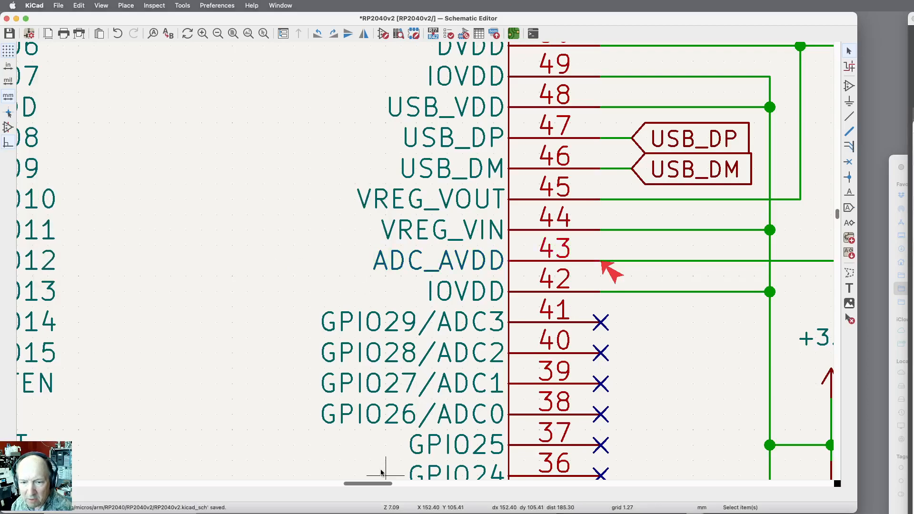
Step: Add a PWR_FLAG power symbol beside the wire between R4 and C7
{"action": "left_click_drag", "start_coordinate": [377, 483], "coordinate": [404, 483]}
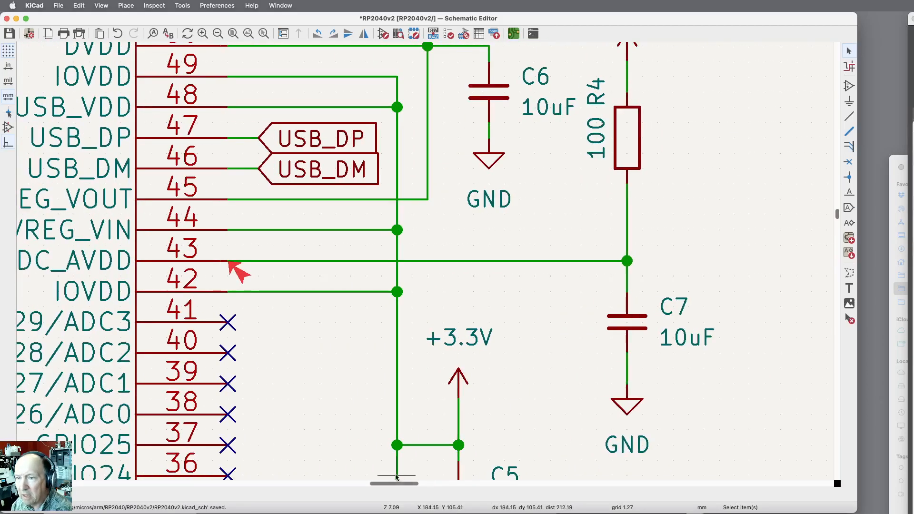
{"action": "left_click", "coordinate": [849, 101]}
{"action": "left_click", "coordinate": [642, 216]}
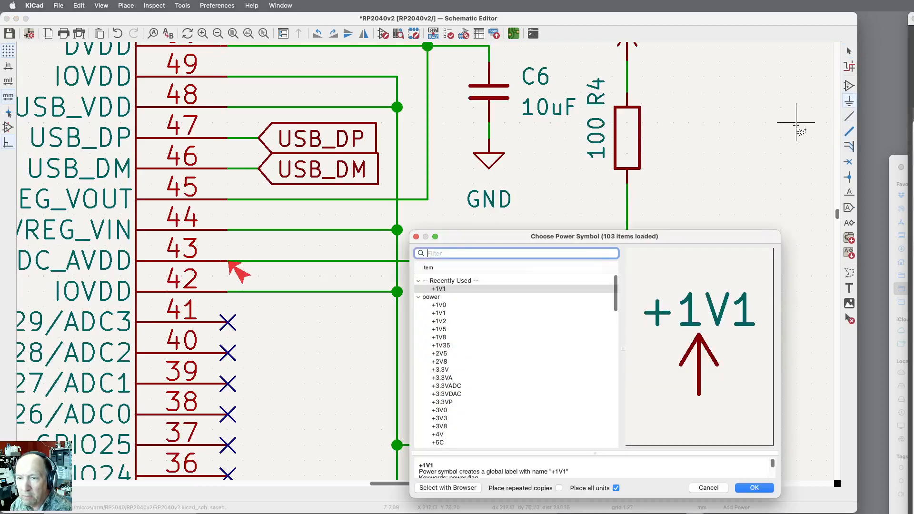
{"action": "scroll", "coordinate": [499, 313], "scroll_direction": "down", "scroll_amount": 10}
{"action": "scroll", "coordinate": [499, 312], "scroll_direction": "down", "scroll_amount": 15}
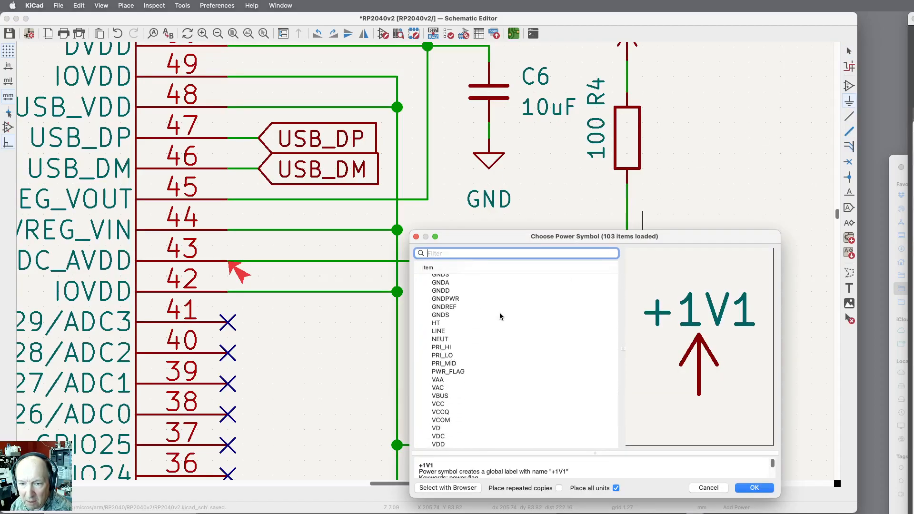
{"action": "left_click", "coordinate": [450, 371]}
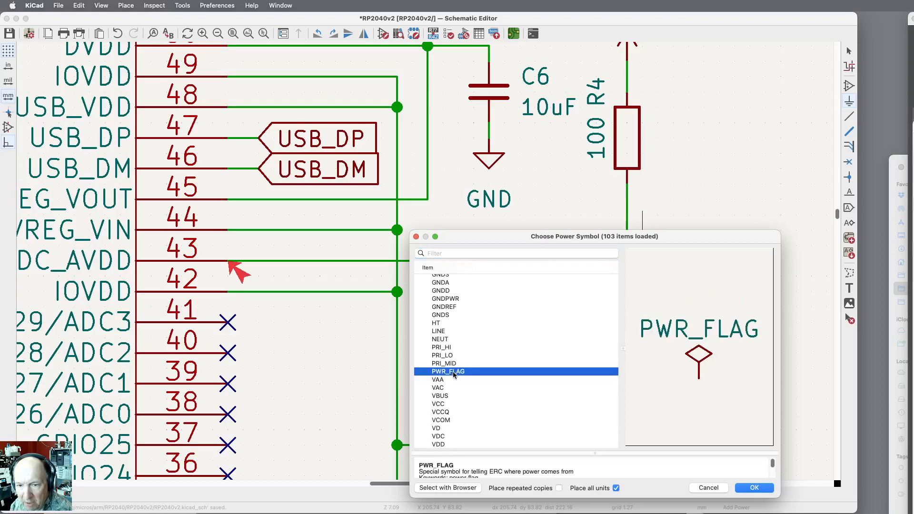
{"action": "left_click", "coordinate": [755, 489]}
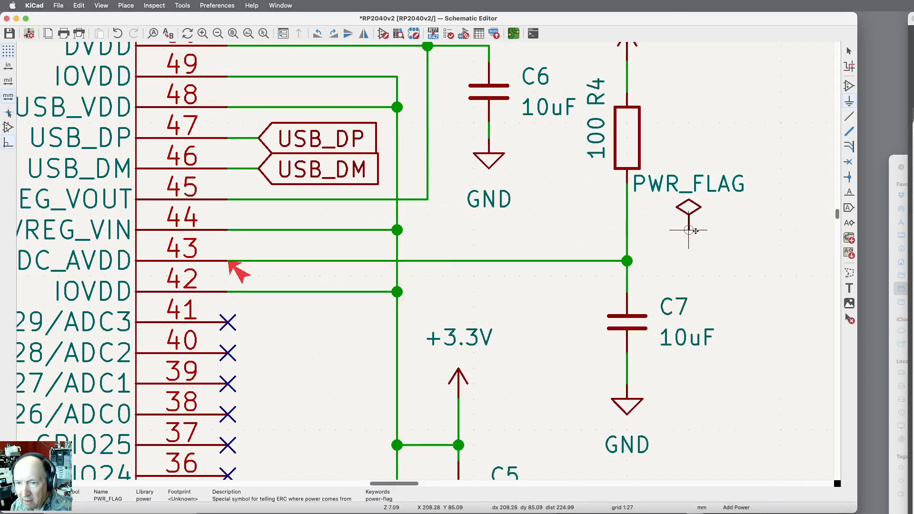
{"action": "left_click", "coordinate": [690, 231]}
Step: Move the PWR_FLAG symbol farther away from R4 and wire it to the ADC_AVDD junction between R4 and C7
{"action": "left_click", "coordinate": [852, 117]}
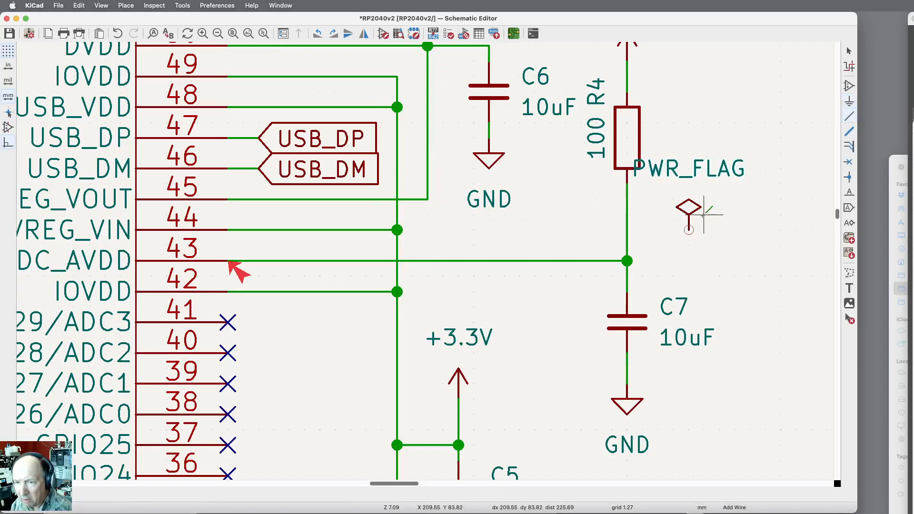
{"action": "key", "text": "m"}
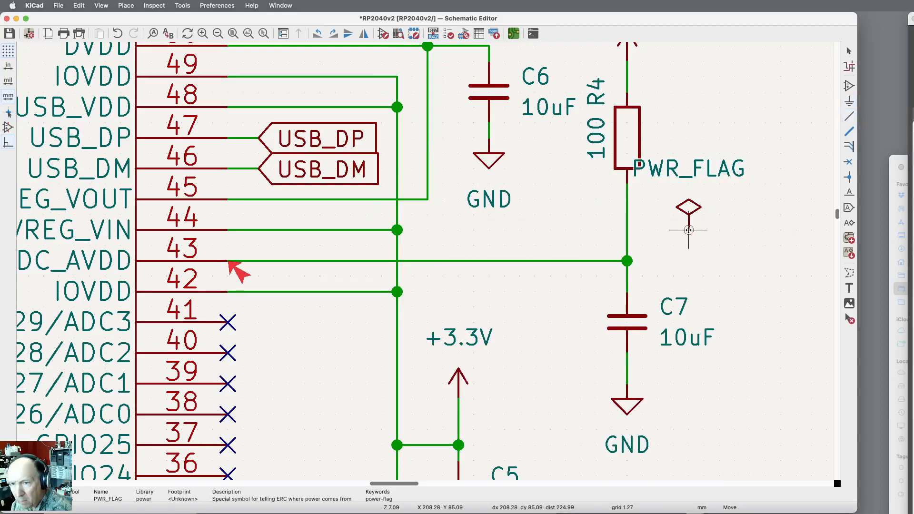
{"action": "left_click", "coordinate": [738, 231]}
{"action": "left_click", "coordinate": [735, 230]}
{"action": "left_click", "coordinate": [627, 261]}
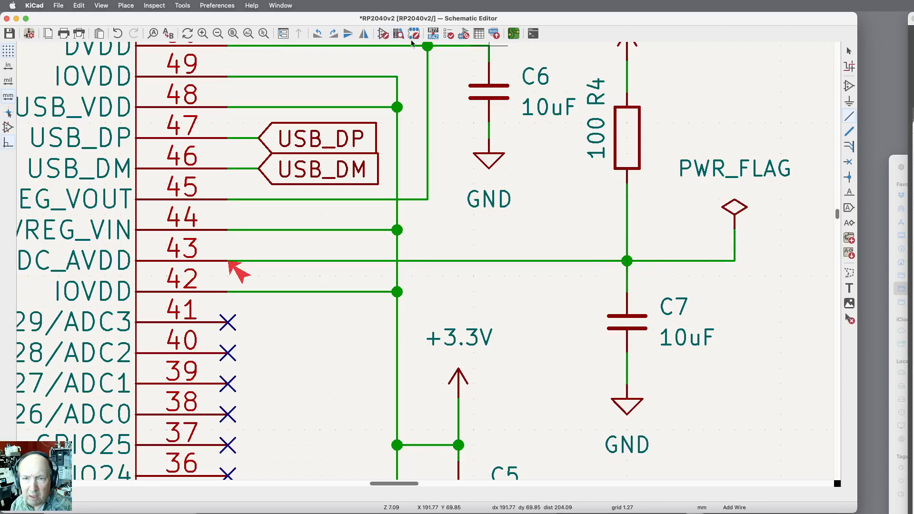
Step: Rerun the electrical rules check and locate the undriven power input error on U1 pin 23, DVDD
{"action": "left_click", "coordinate": [449, 33]}
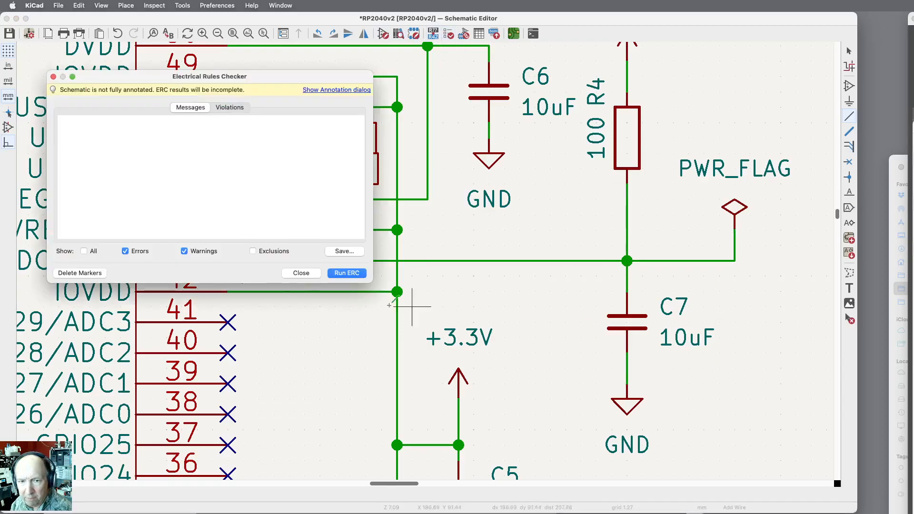
{"action": "left_click", "coordinate": [333, 272]}
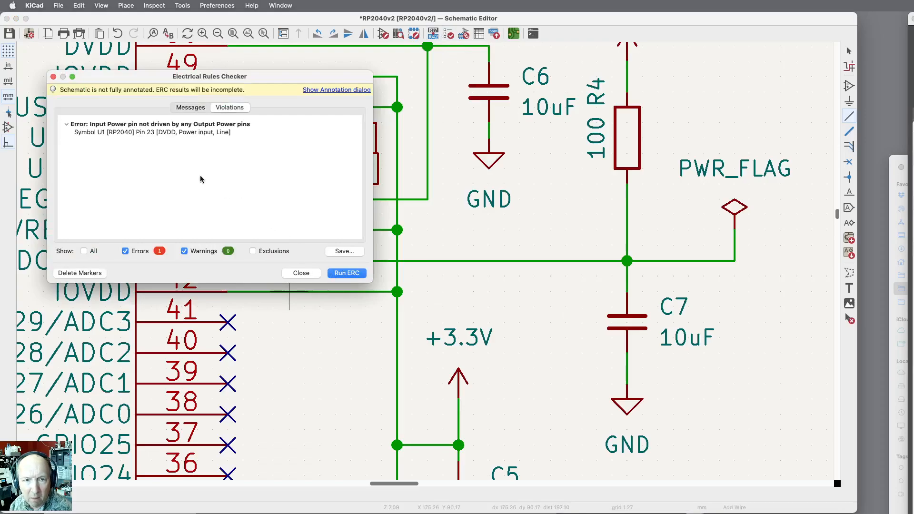
{"action": "left_click", "coordinate": [128, 133]}
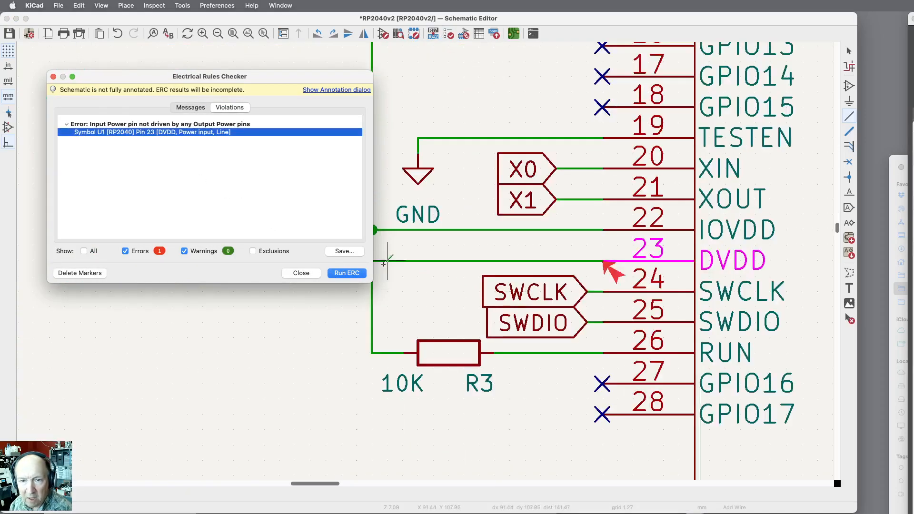
{"action": "left_click", "coordinate": [301, 272]}
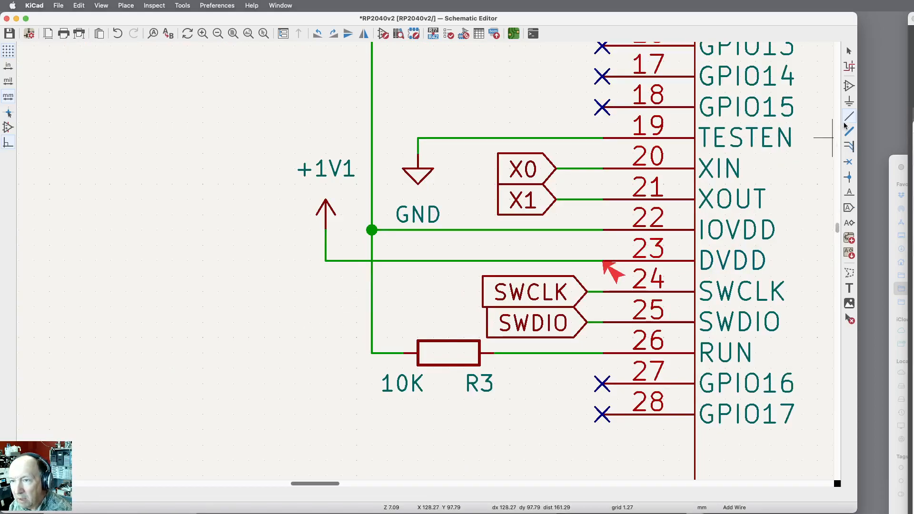
Step: Try placing a PWR_FLAG power symbol beside the +1V1 symbol and wiring it to the corner of the pin 23 DVDD wire
{"action": "left_click", "coordinate": [849, 102]}
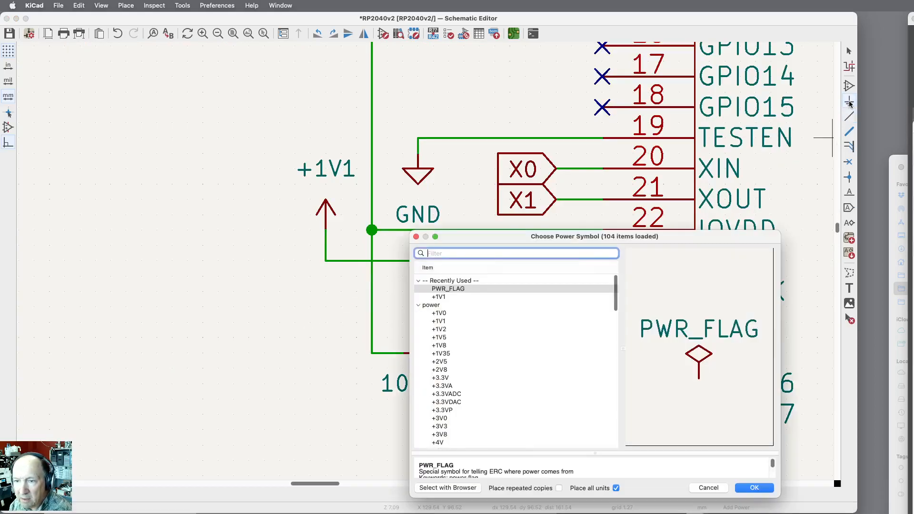
{"action": "left_click", "coordinate": [461, 289]}
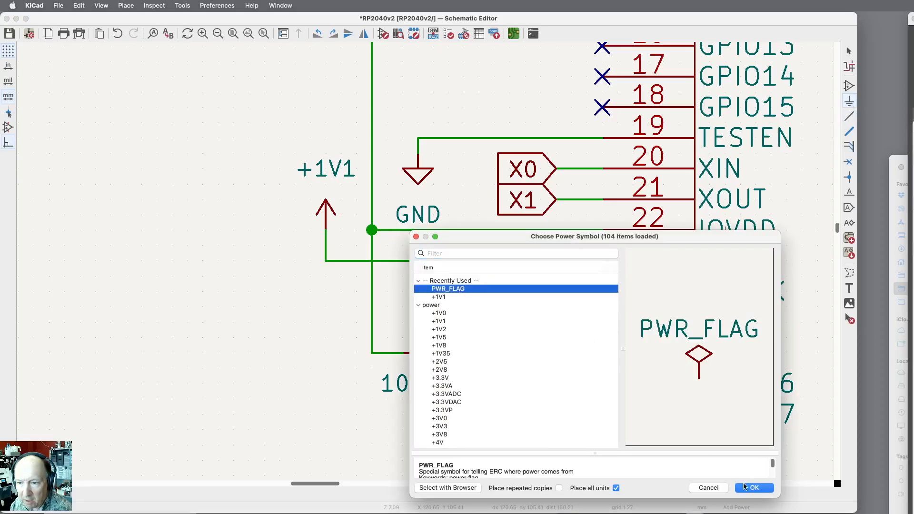
{"action": "left_click", "coordinate": [753, 489]}
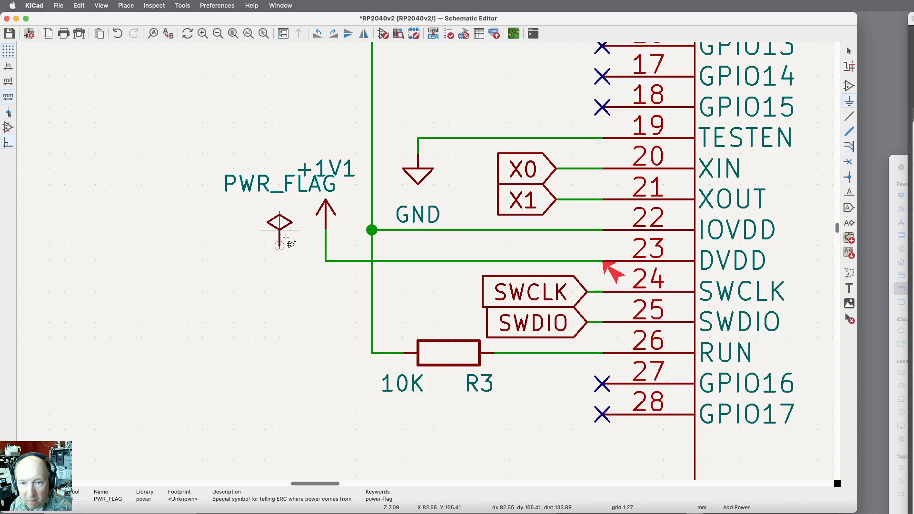
{"action": "key", "text": "m"}
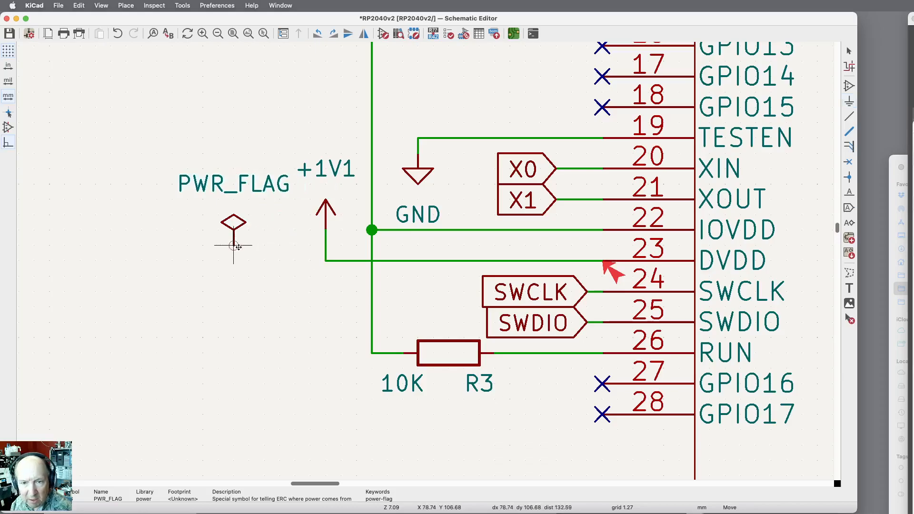
{"action": "left_click", "coordinate": [238, 246]}
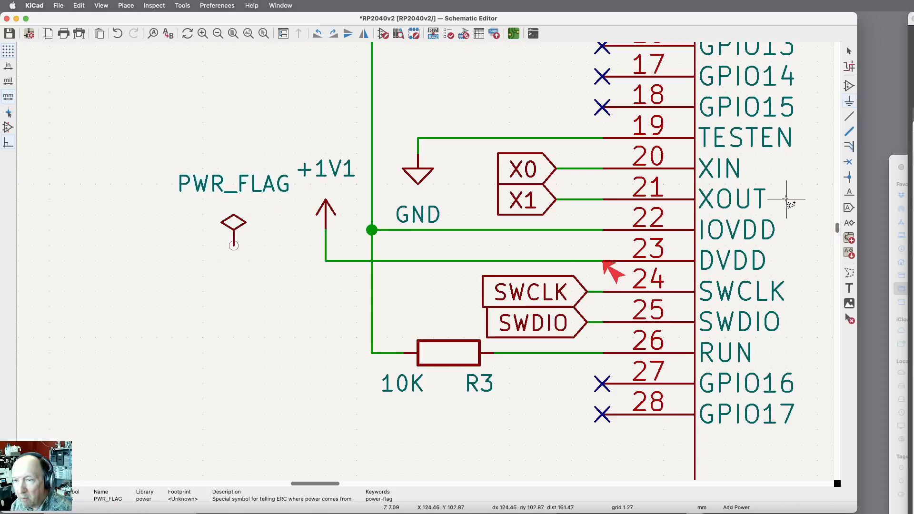
{"action": "left_click", "coordinate": [850, 116]}
{"action": "left_click", "coordinate": [326, 261]}
{"action": "left_click", "coordinate": [233, 246]}
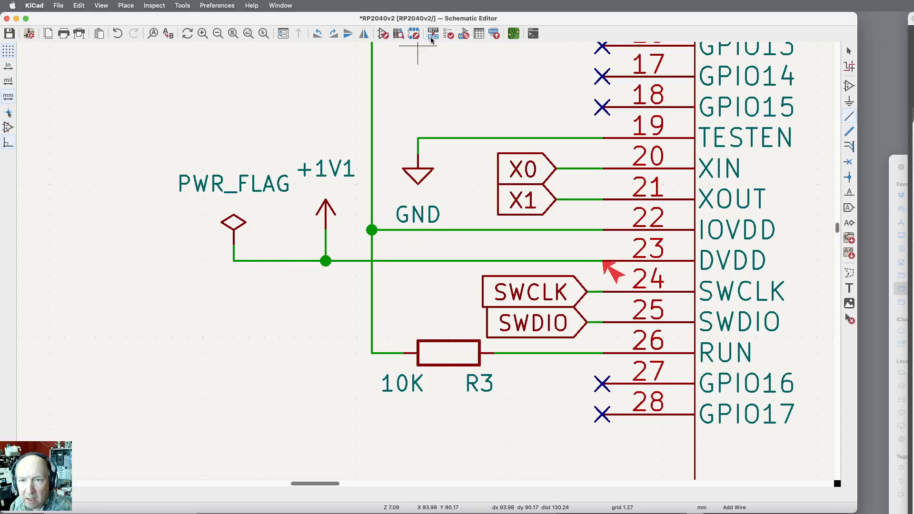
Step: Run the electrical rules check again and locate the PWR_FLAG symbol involved in the output conflict with U1 pin 45, VREG_VOUT
{"action": "left_click", "coordinate": [449, 34]}
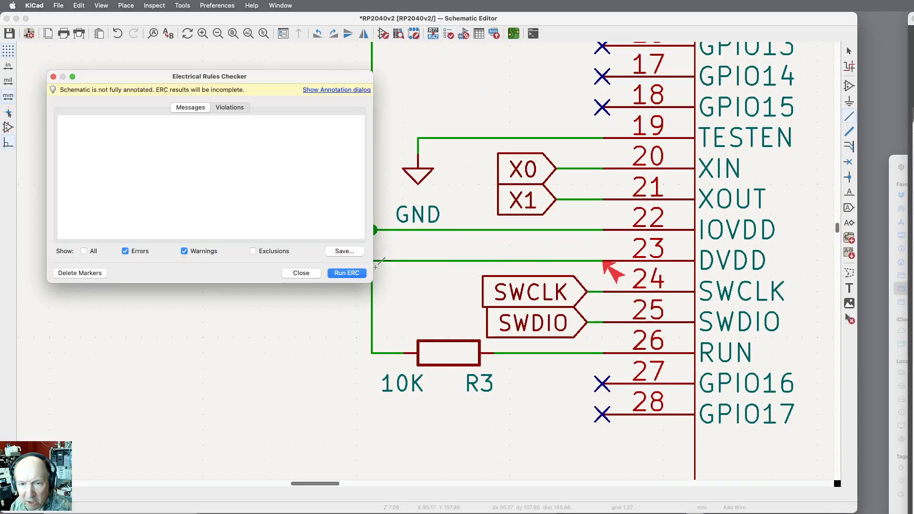
{"action": "left_click", "coordinate": [353, 274]}
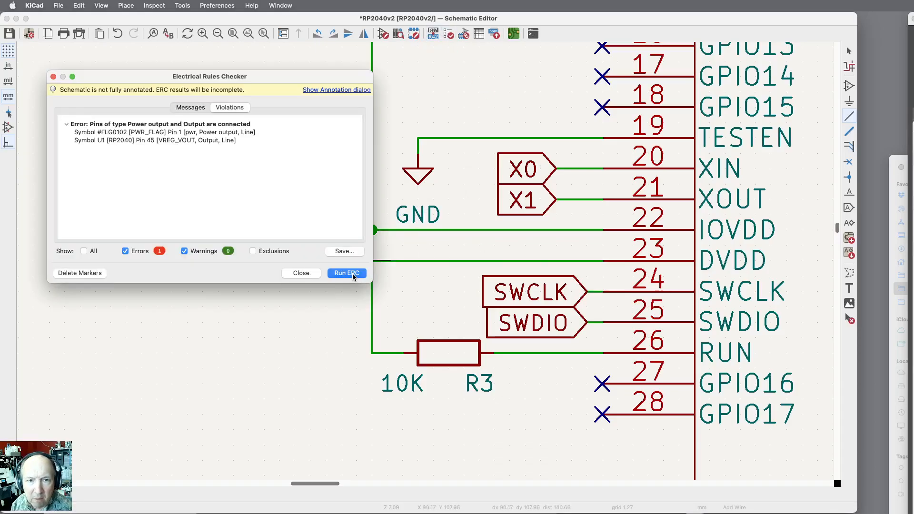
{"action": "left_click", "coordinate": [174, 133]}
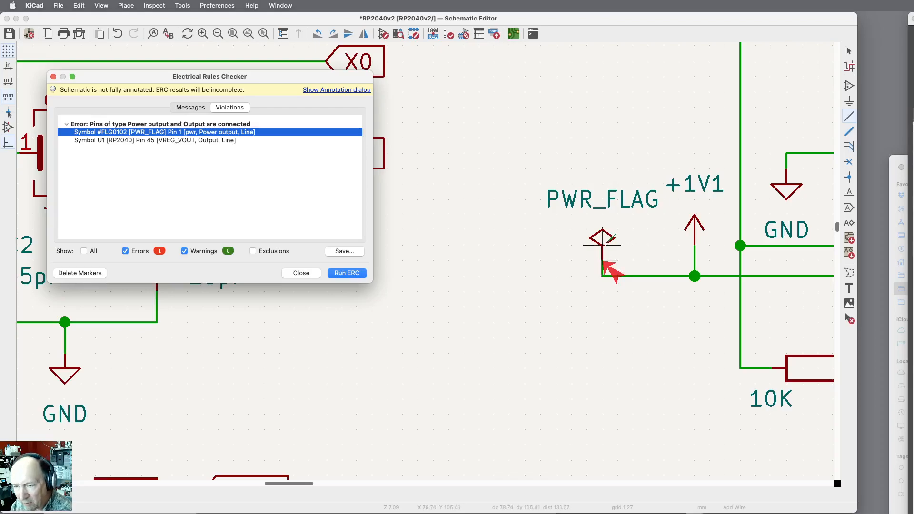
{"action": "left_click", "coordinate": [301, 273]}
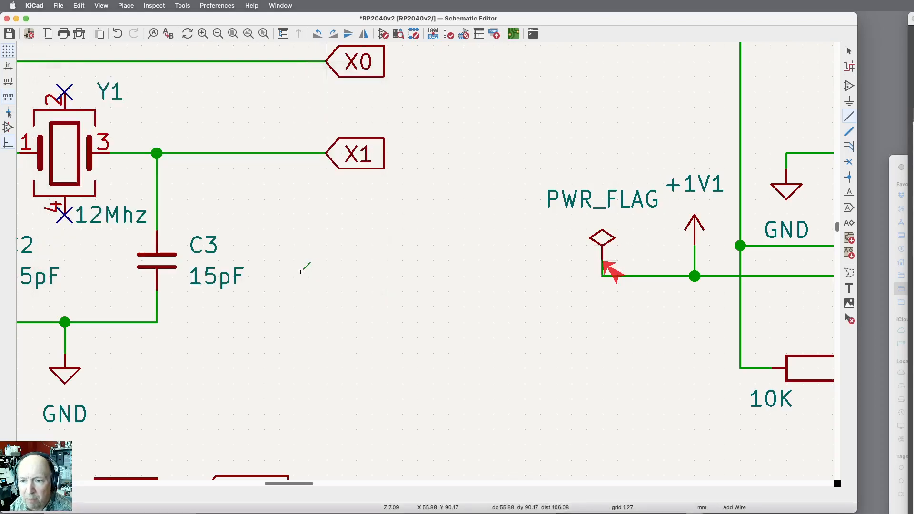
Step: Delete the PWR_FLAG symbol beside +1V1 together with its two connecting wire segments
{"action": "left_click", "coordinate": [850, 320]}
{"action": "left_click", "coordinate": [606, 258]}
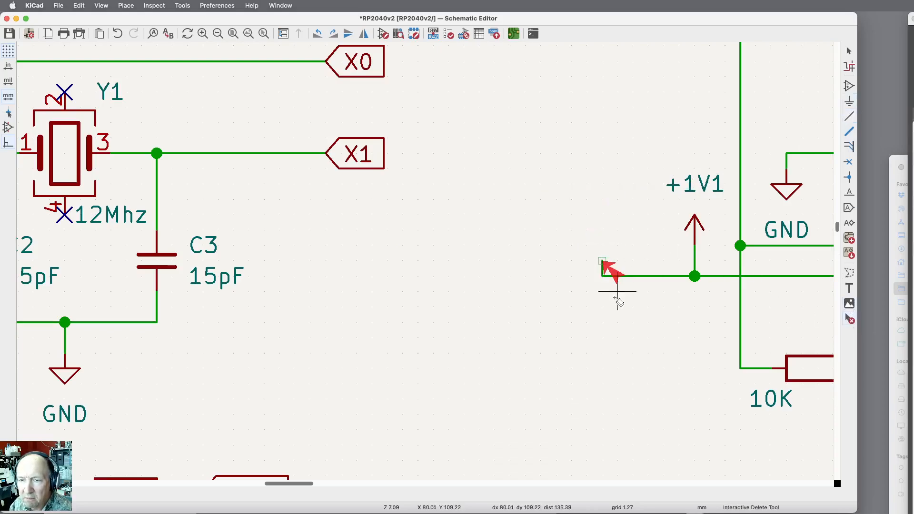
{"action": "left_click", "coordinate": [605, 271]}
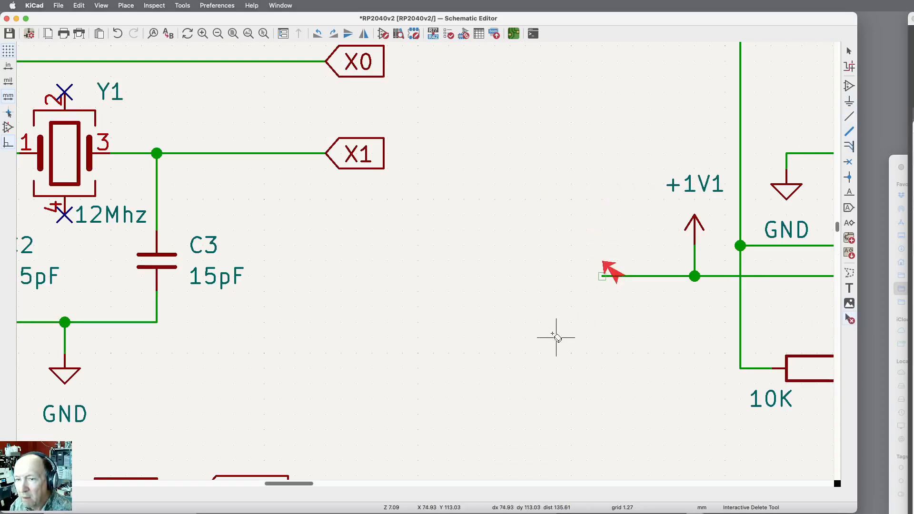
{"action": "left_click", "coordinate": [605, 276]}
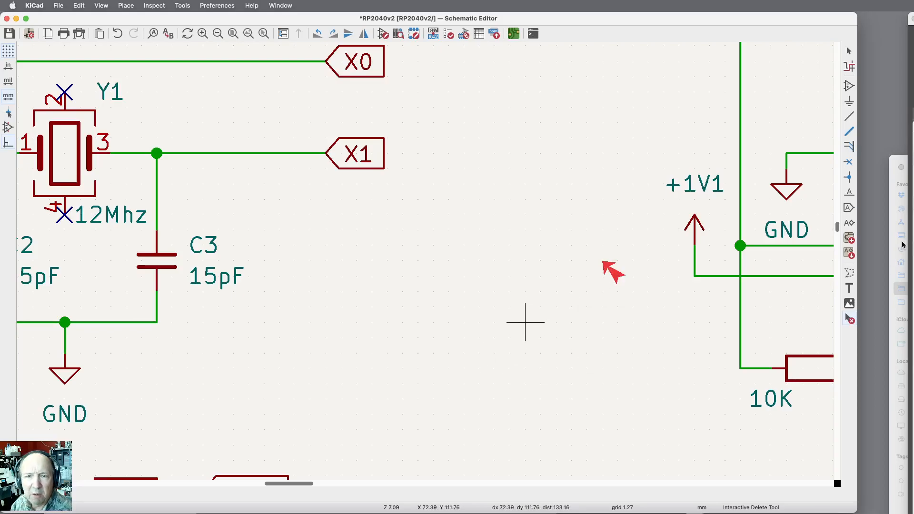
{"action": "left_click", "coordinate": [233, 33]}
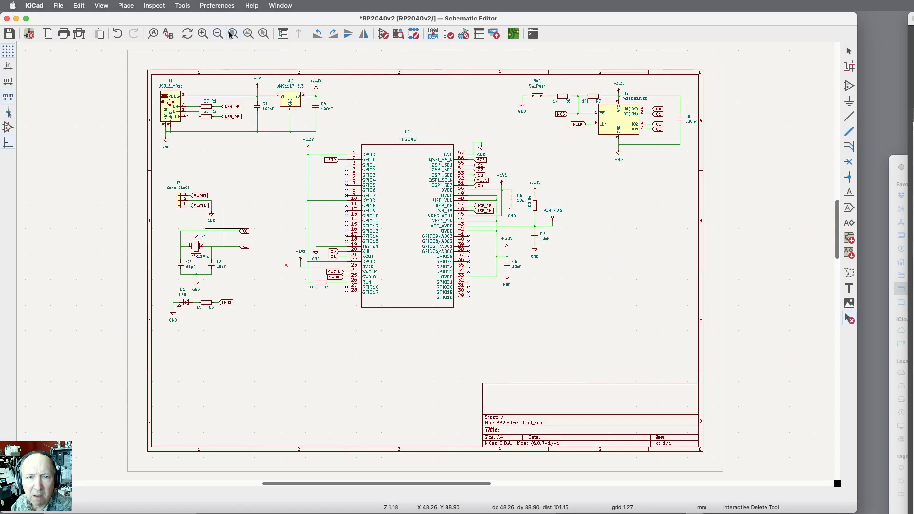